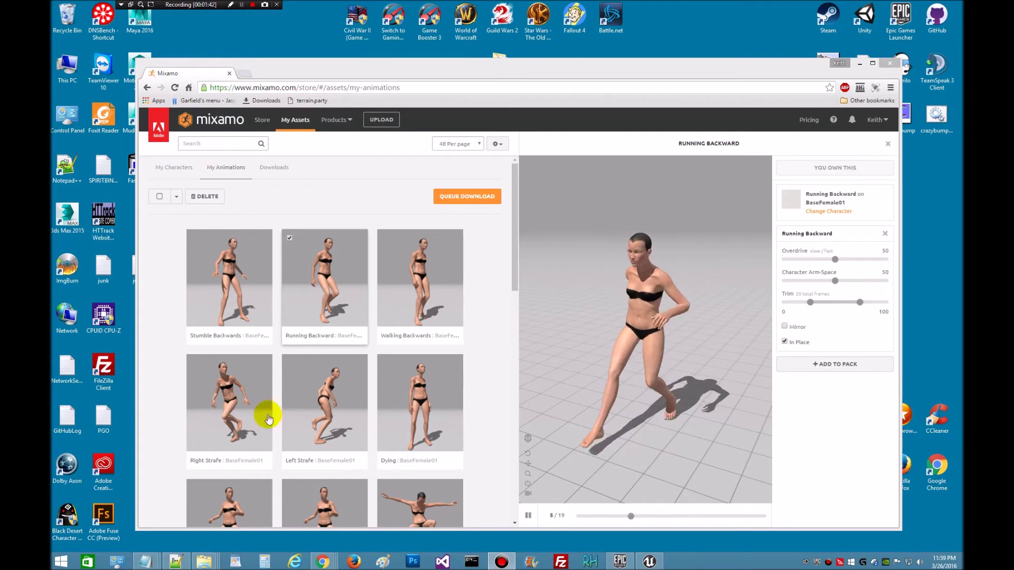
Review the Notepad list of required animations, from idle and walk through the jump, falling, death and punching entries
mouse_move(146, 561)
click(229, 520)
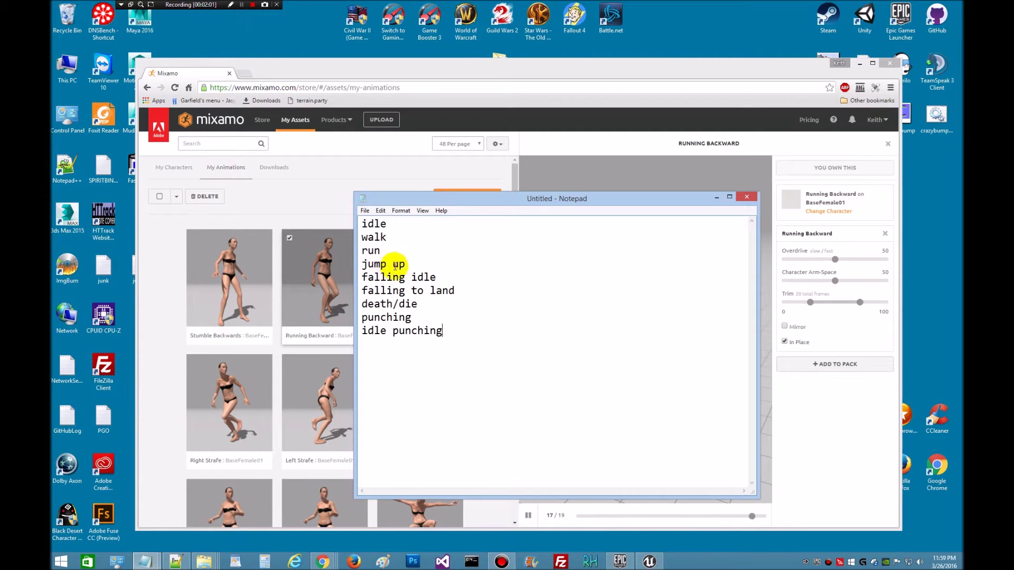
drag(458, 294, 362, 264)
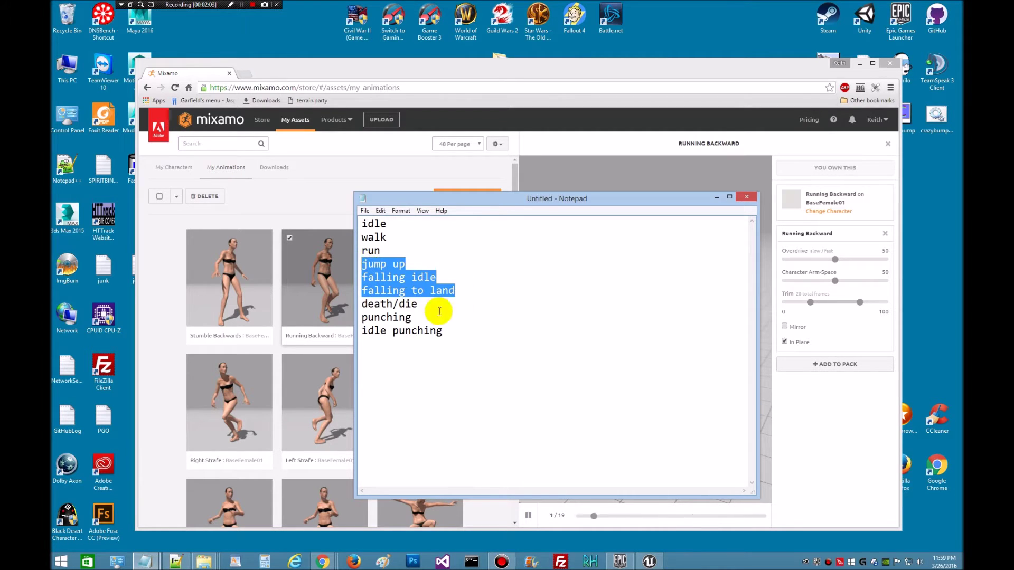
click(383, 303)
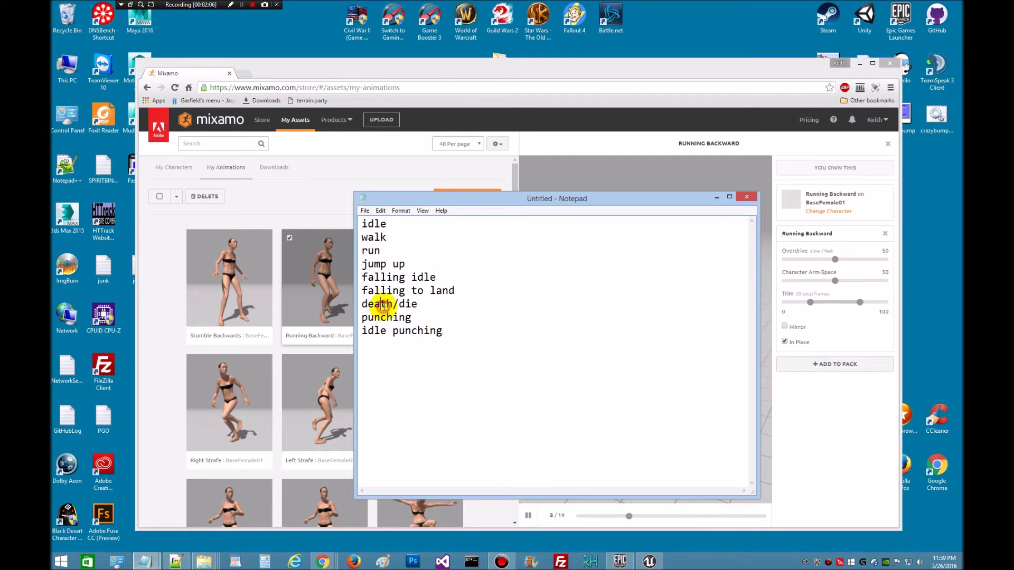
click(393, 331)
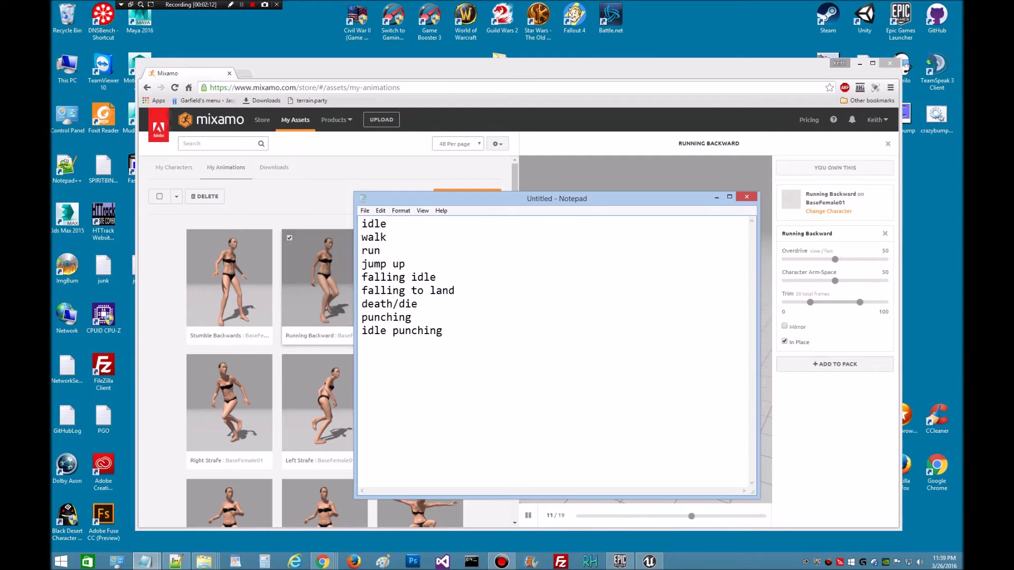
click(715, 197)
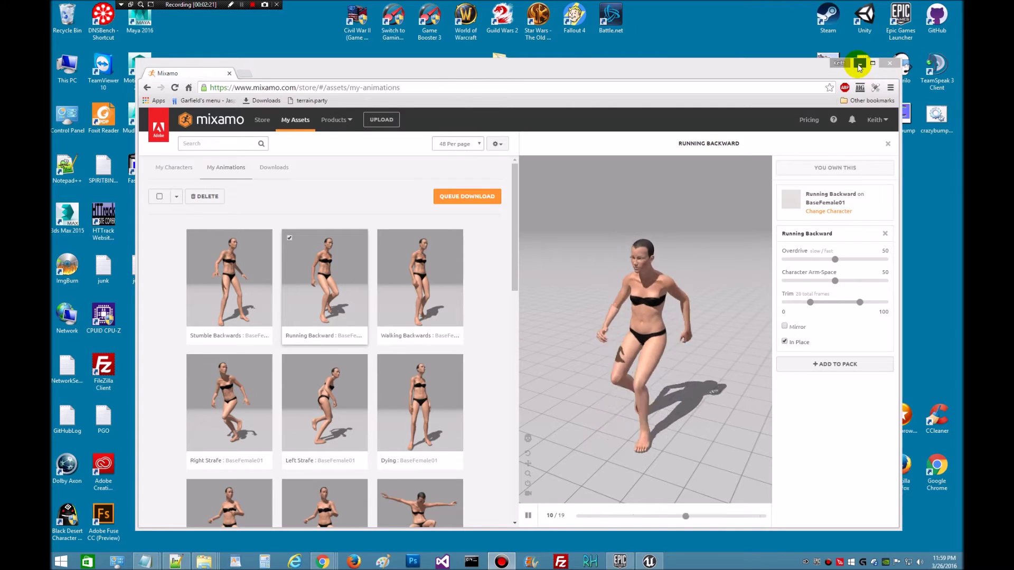
Switch to the Unreal Editor and create a folder named HumanFemaleFit inside MMO/Character
click(885, 66)
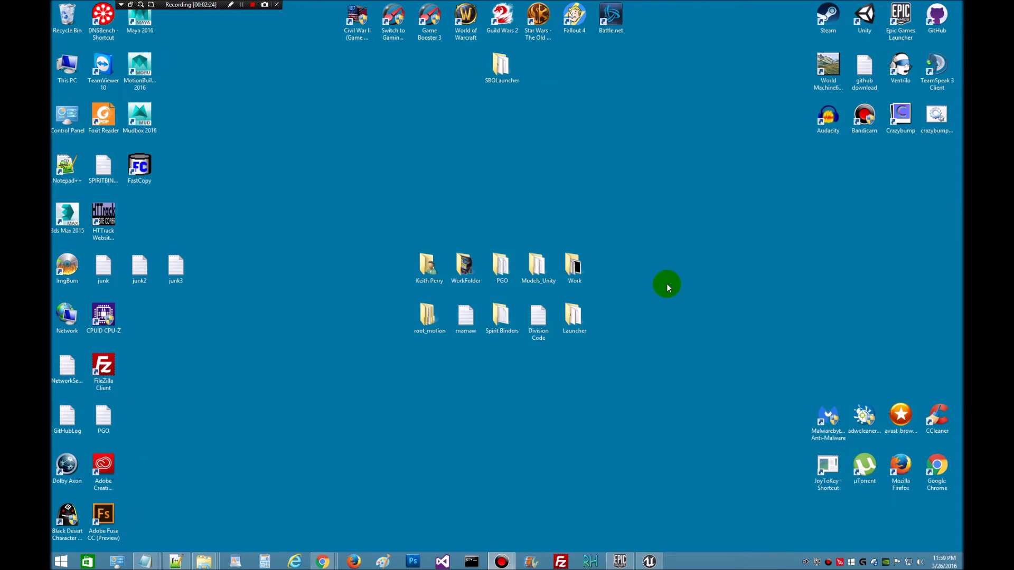
click(650, 562)
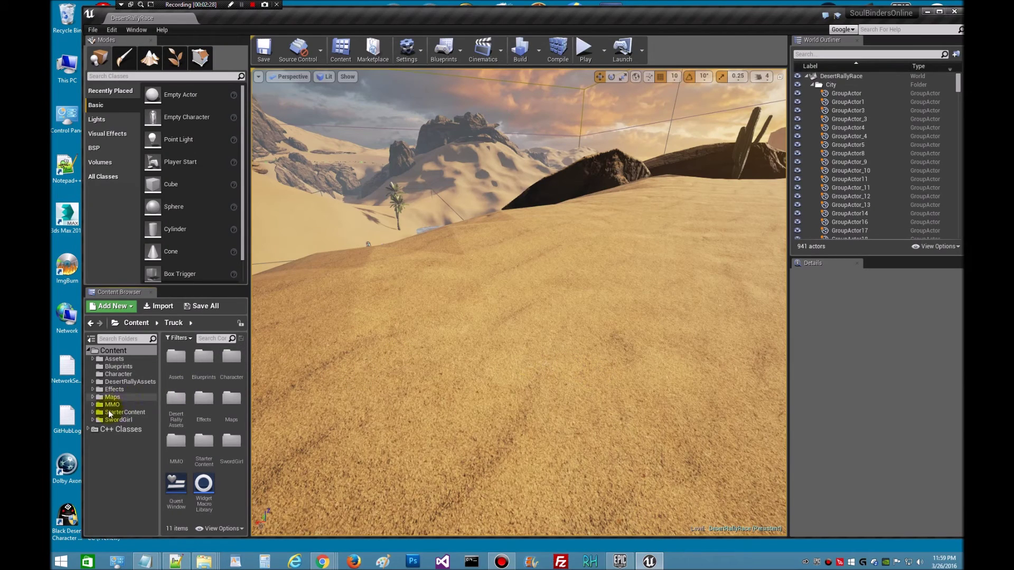
click(94, 405)
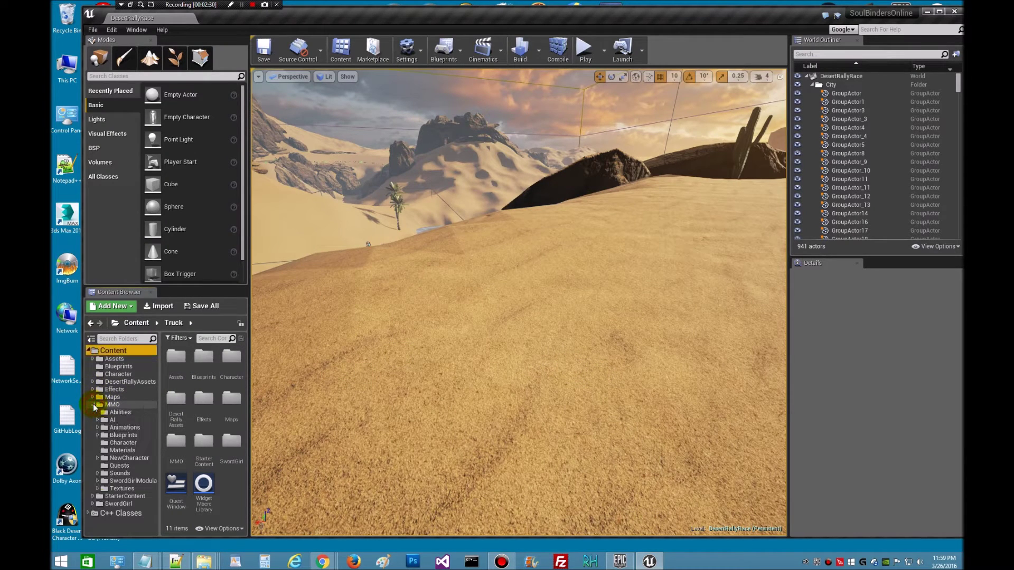
click(125, 445)
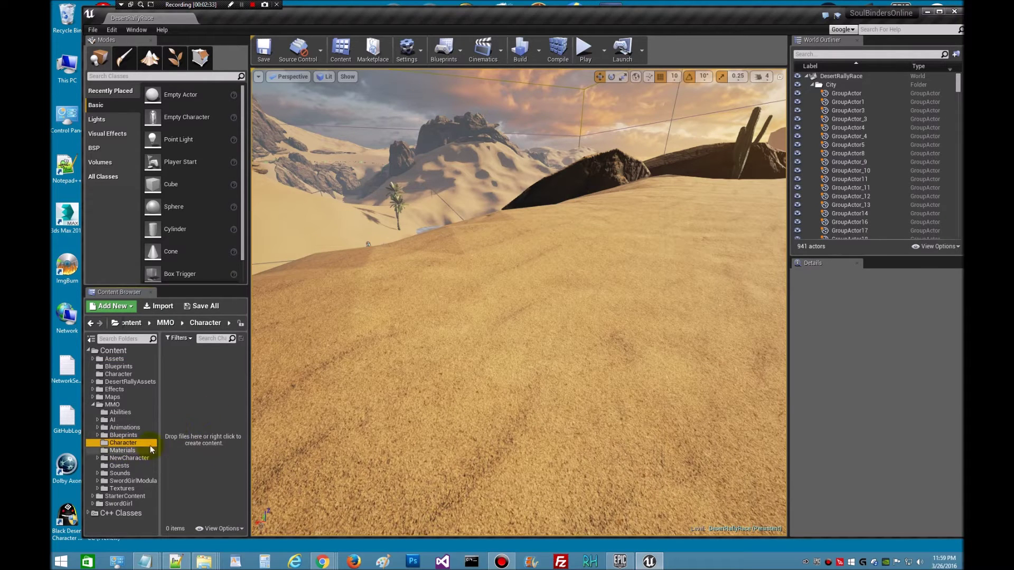
click(127, 307)
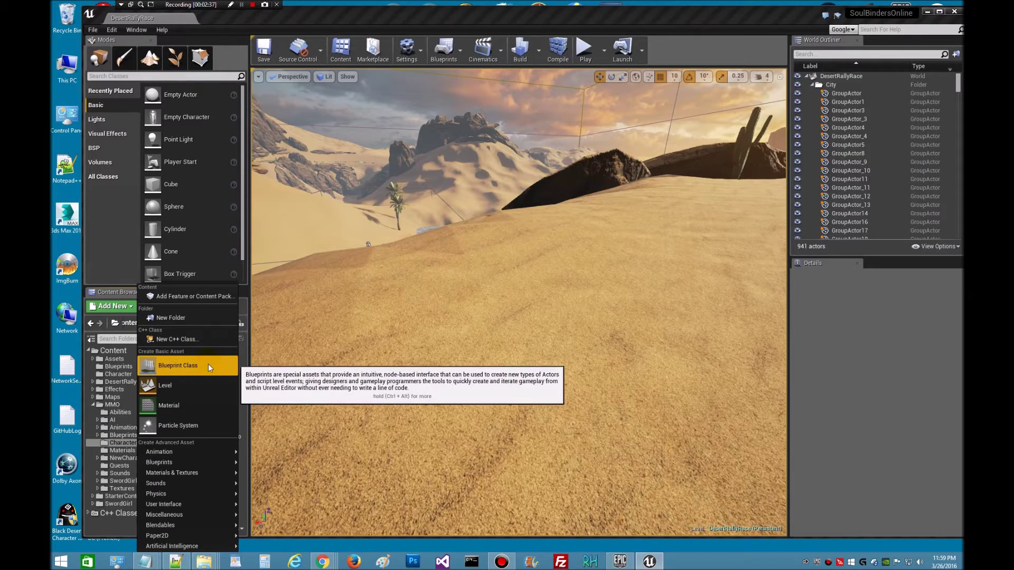
click(171, 318)
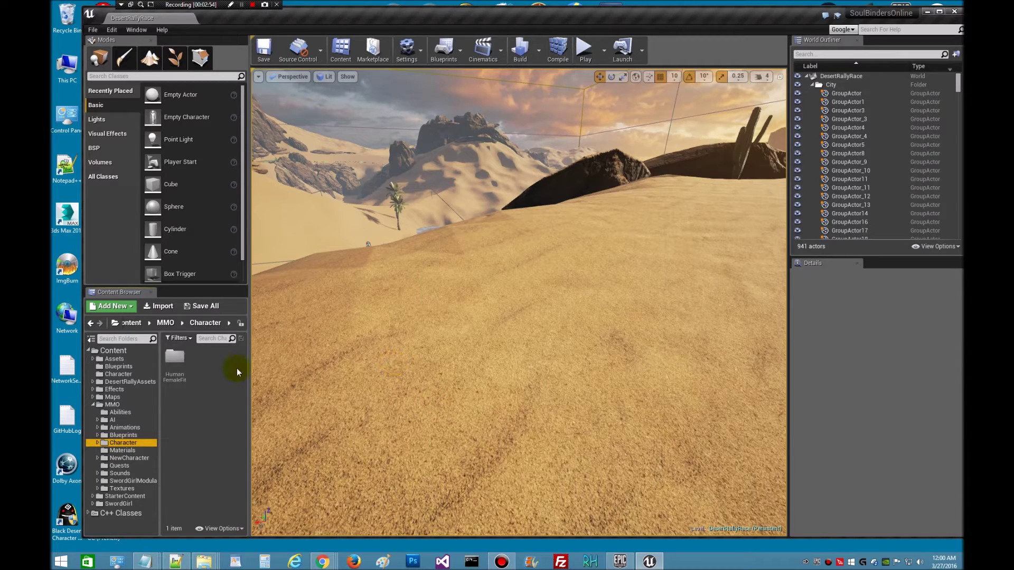
Create a subfolder named FemaleFit_01 inside the HumanFemaleFit folder
click(175, 362)
double_click(174, 362)
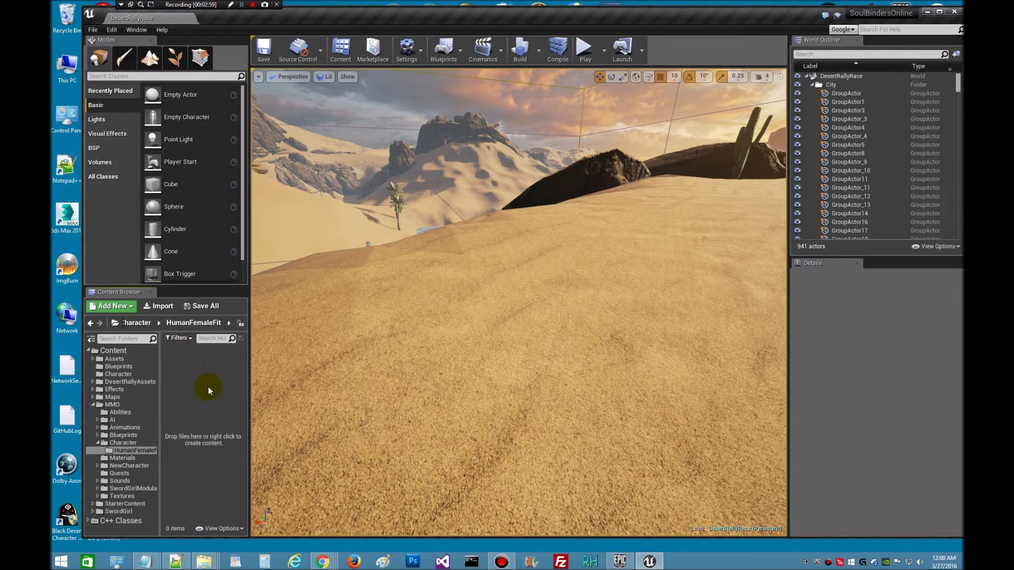
click(131, 306)
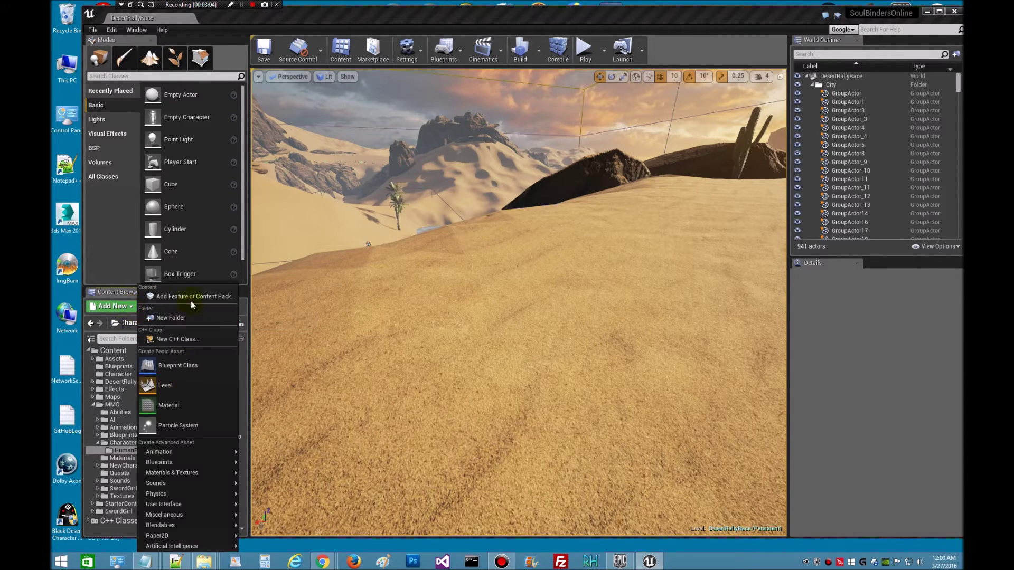
click(187, 318)
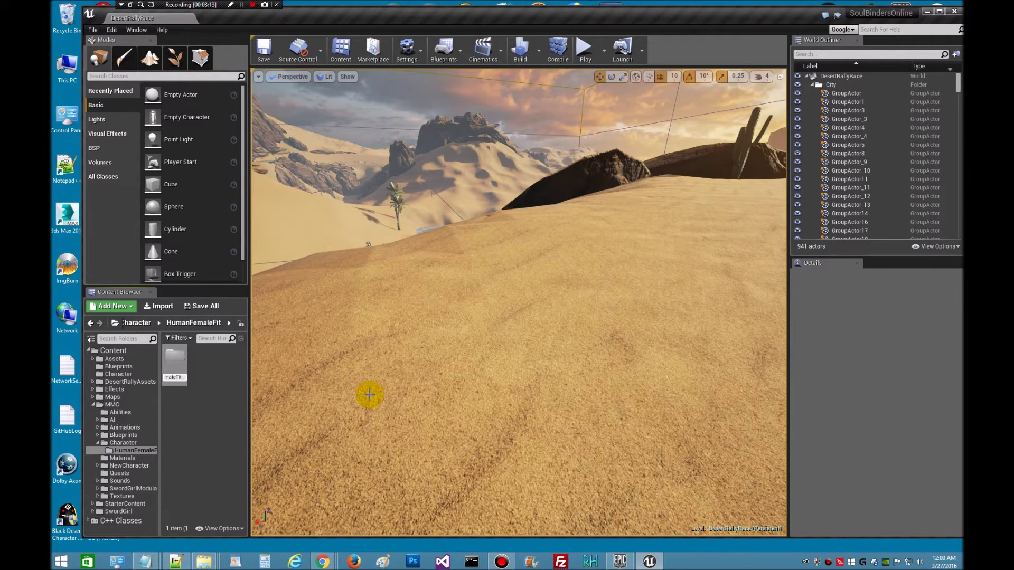
click(450, 407)
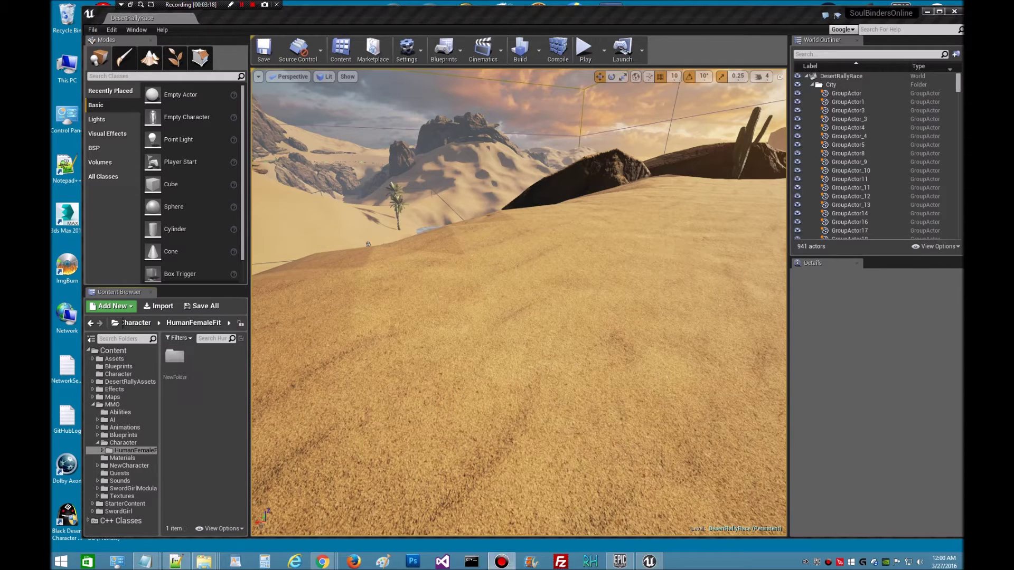
click(173, 371)
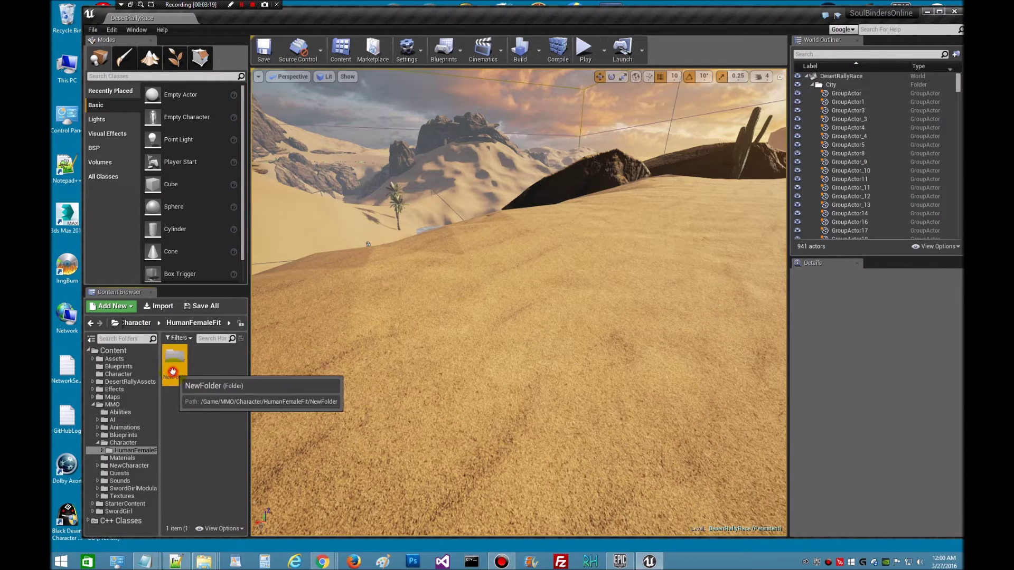
right_click(173, 371)
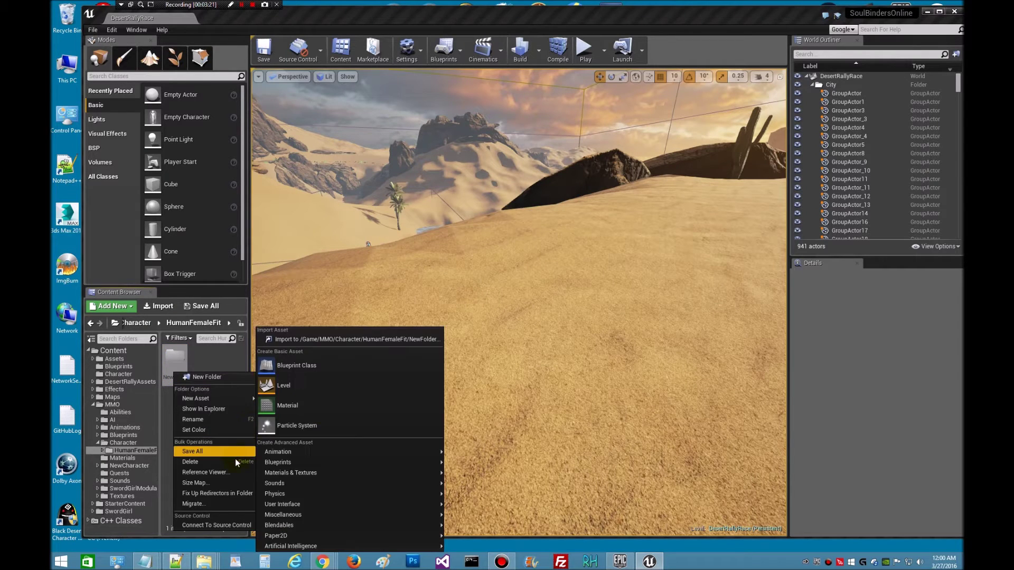
click(221, 419)
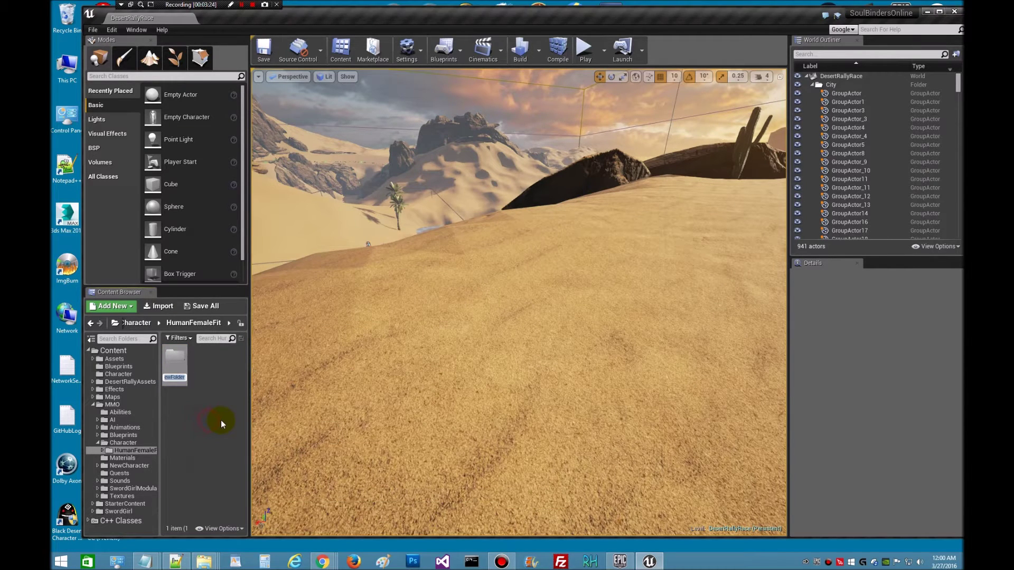
text(HumanFemaleFi)
text(t)
text(_01)
click(221, 420)
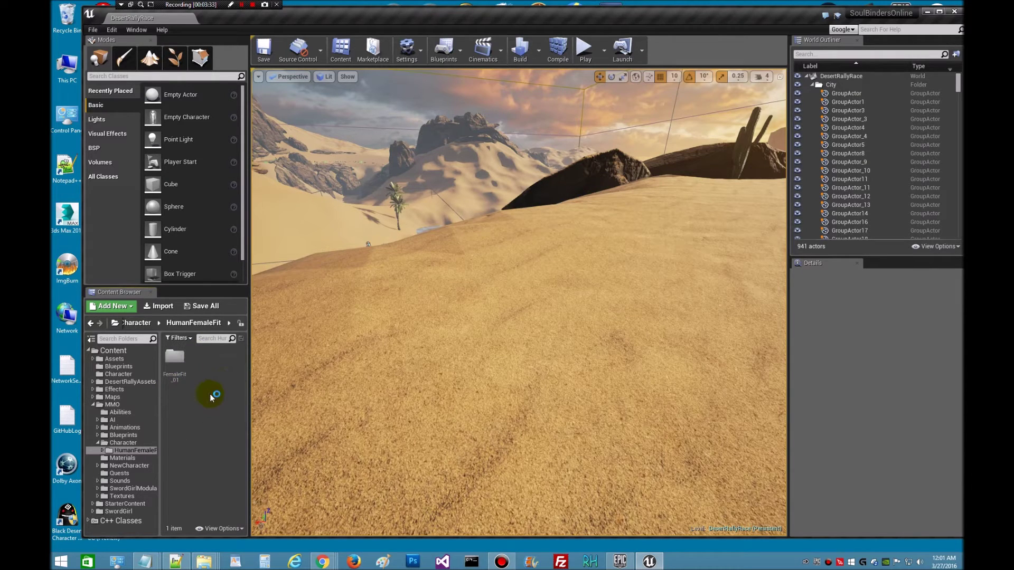
Create a subfolder named Anim inside the FemaleFit_01 folder
double_click(175, 360)
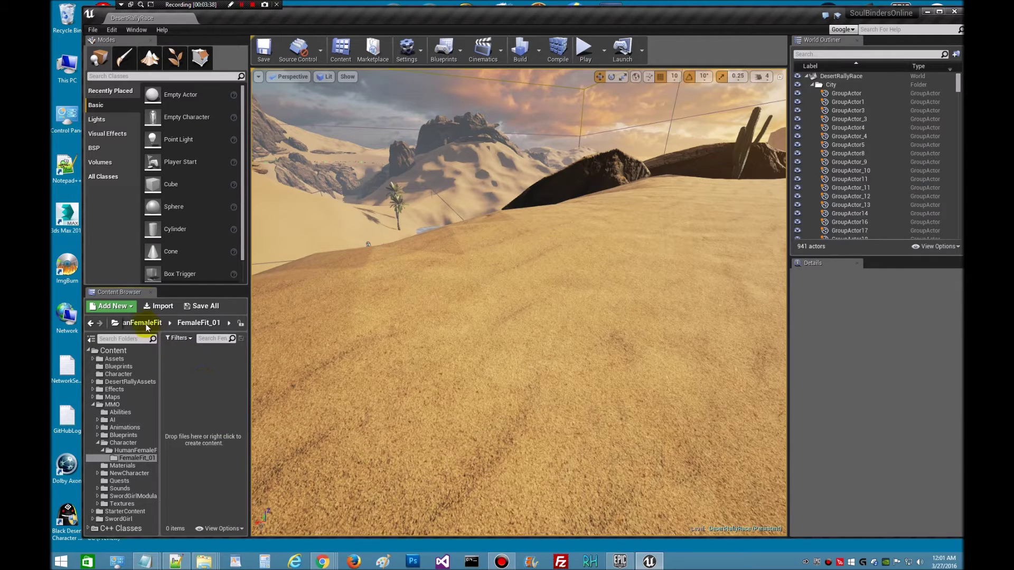
right_click(169, 364)
click(201, 323)
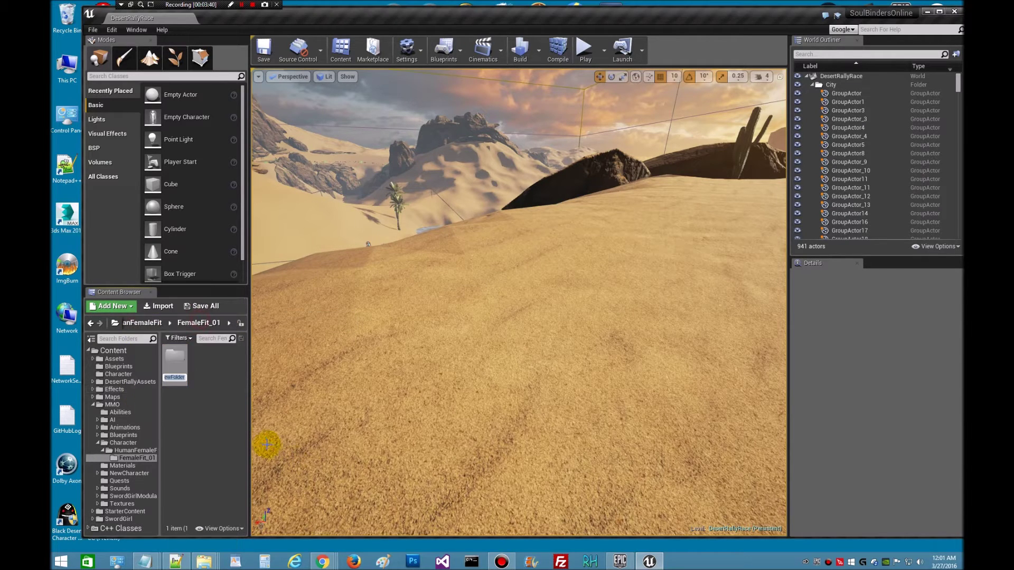
text(Anim)
key(Return)
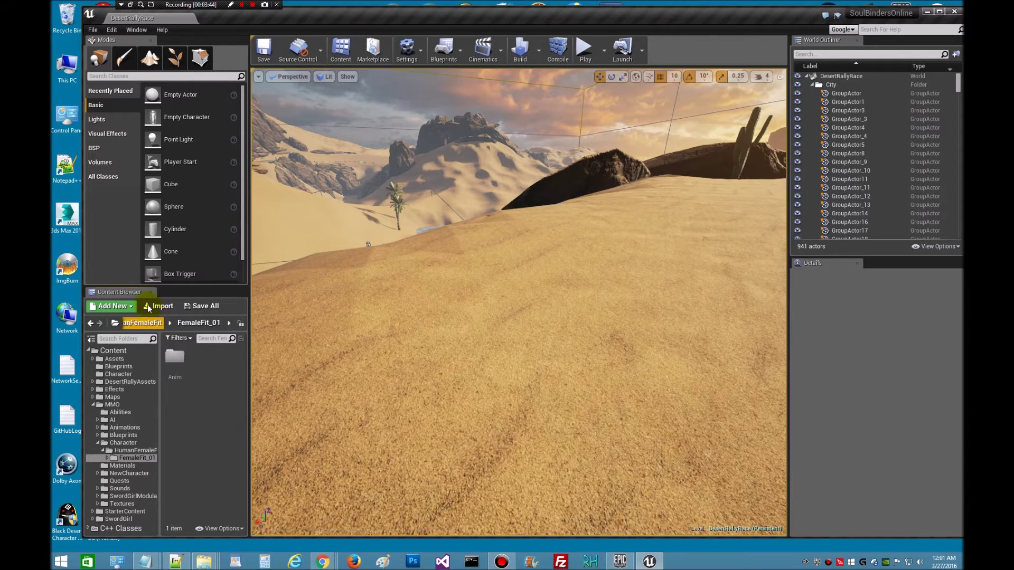
Add a second subfolder named Mats next to the Anim folder
click(131, 306)
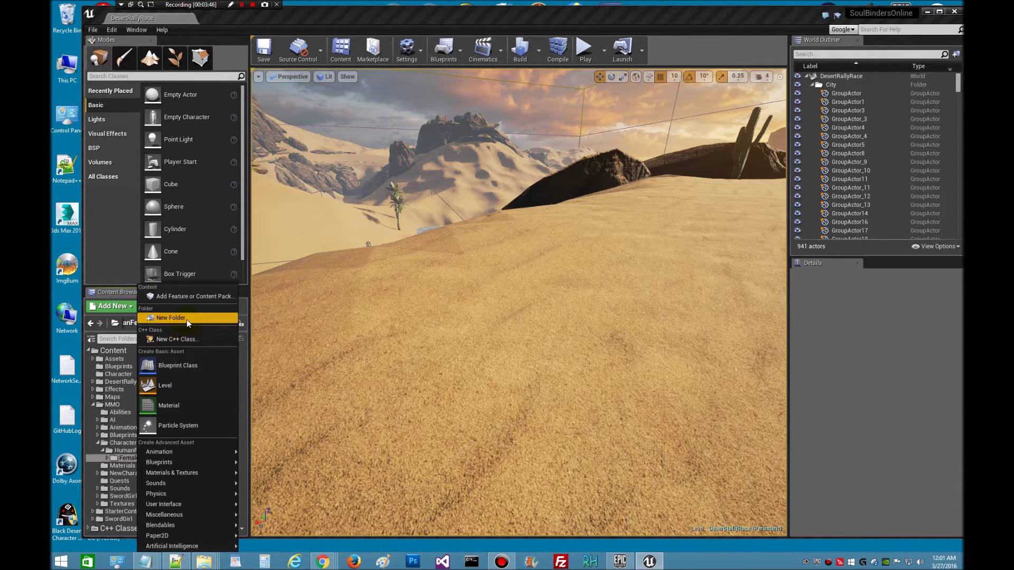
click(186, 319)
text(Mats)
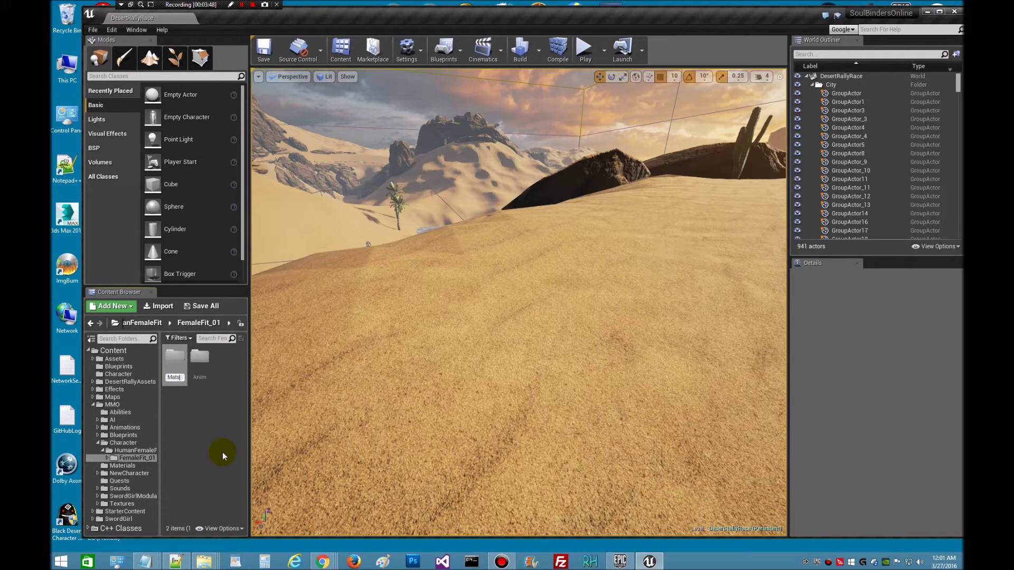
key(Return)
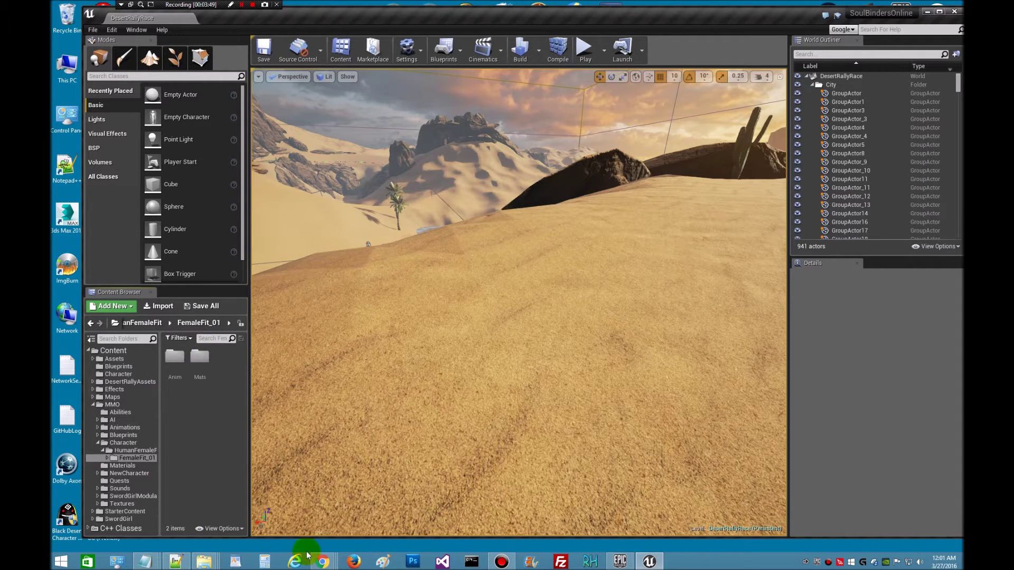
Browse the downloaded ZMixamo_Animations files in File Explorer, examining BaseFemaleFit, HumanFemaleFit and the nested BaseFemaleFit folder
mouse_move(201, 563)
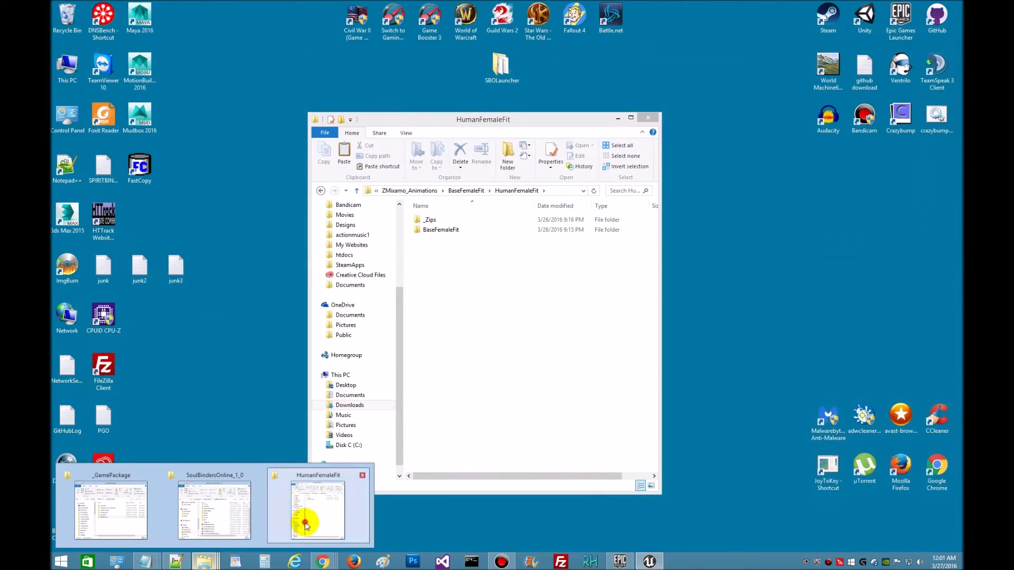
click(295, 520)
click(407, 190)
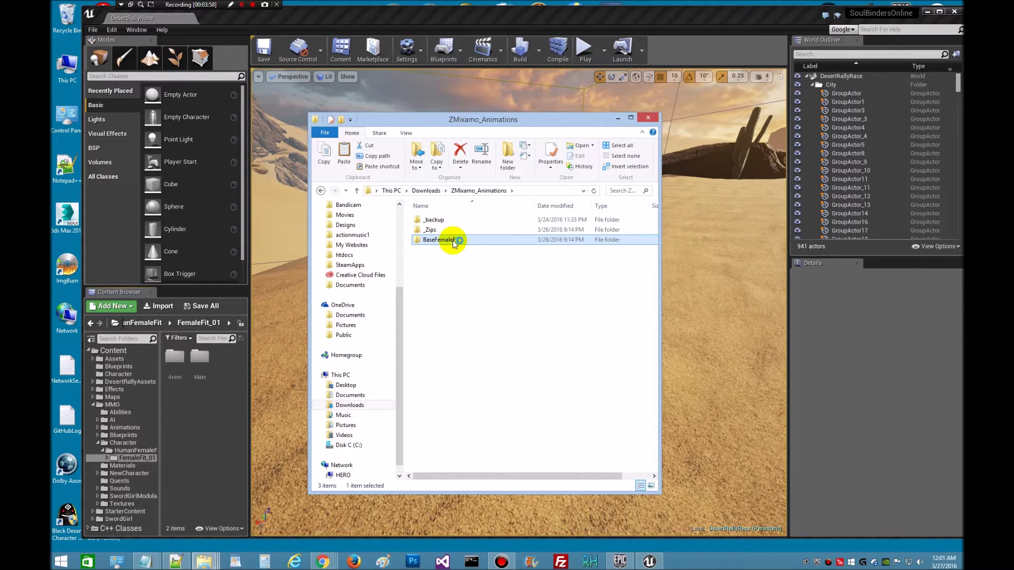
ctrl+click(475, 234)
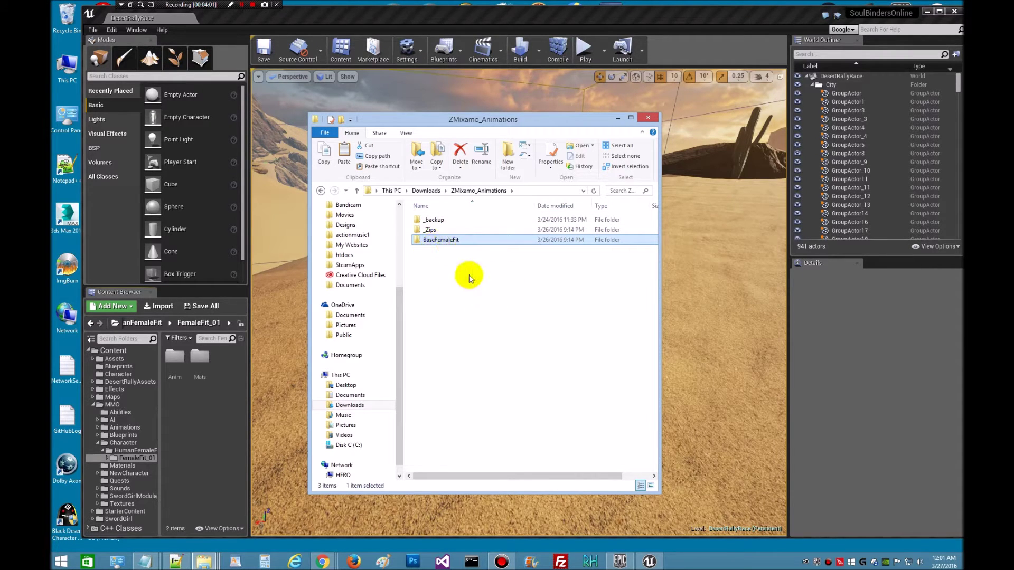
double_click(436, 241)
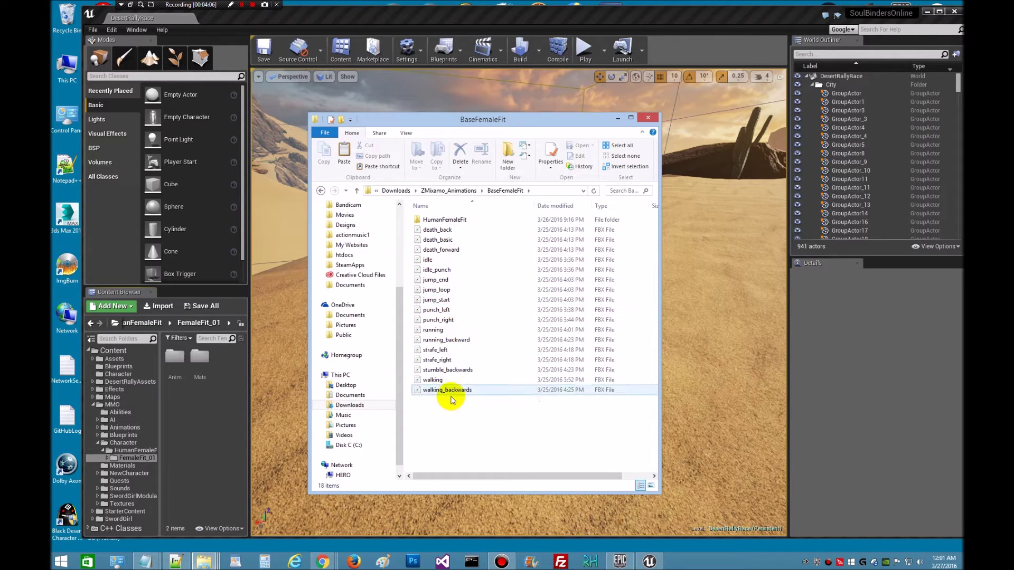
double_click(463, 221)
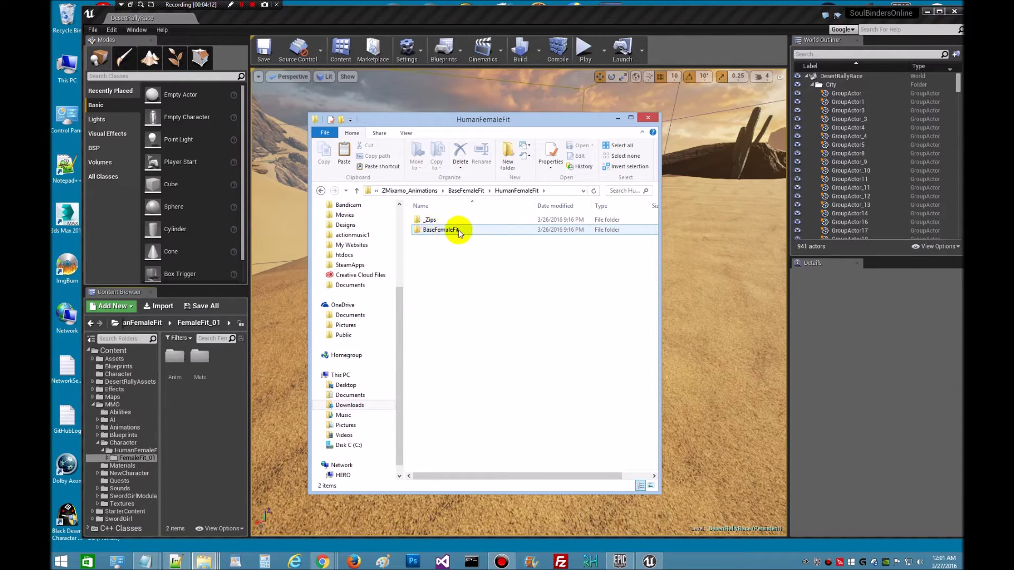
double_click(454, 228)
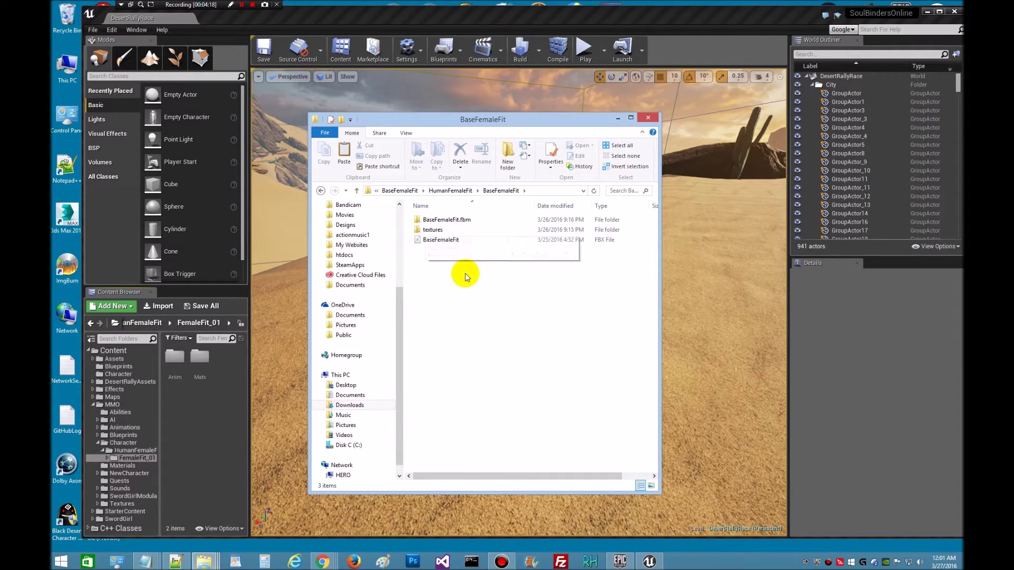
click(617, 117)
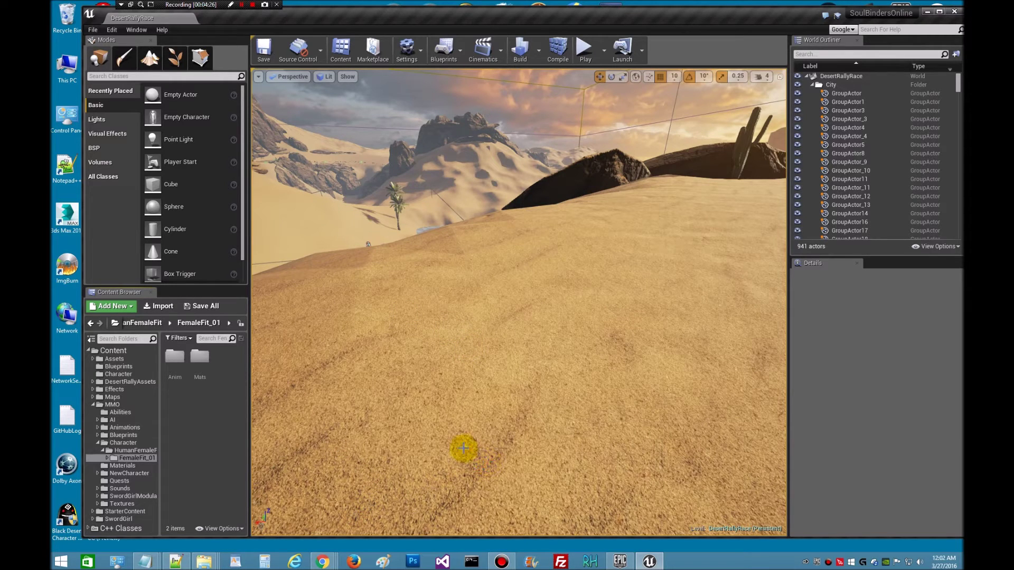
Inside the Mats folder, start importing the BaseFemaleFit FBX file from the nested HumanFemaleFit > BaseFemaleFit download folder
click(202, 367)
double_click(201, 359)
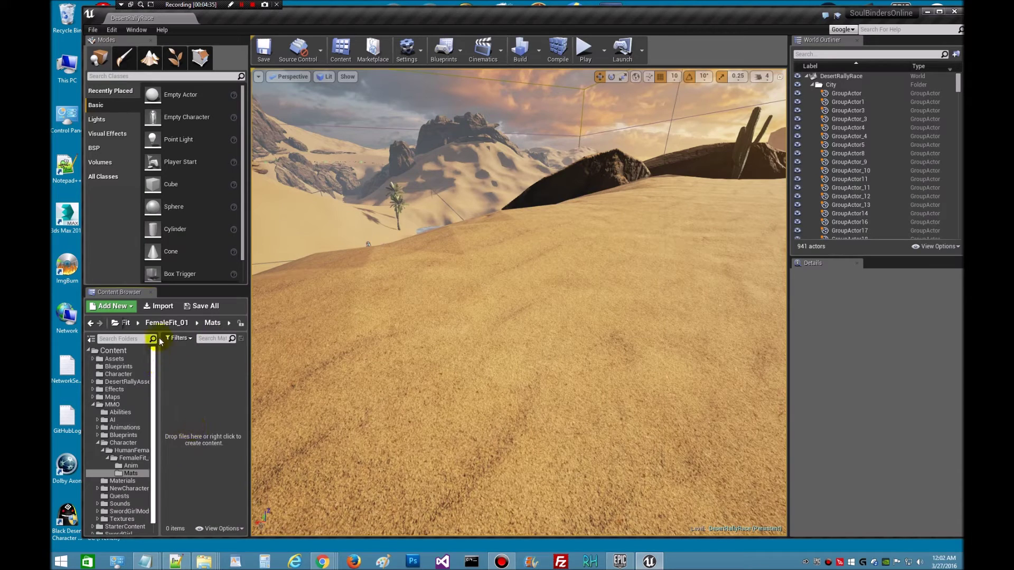
click(165, 312)
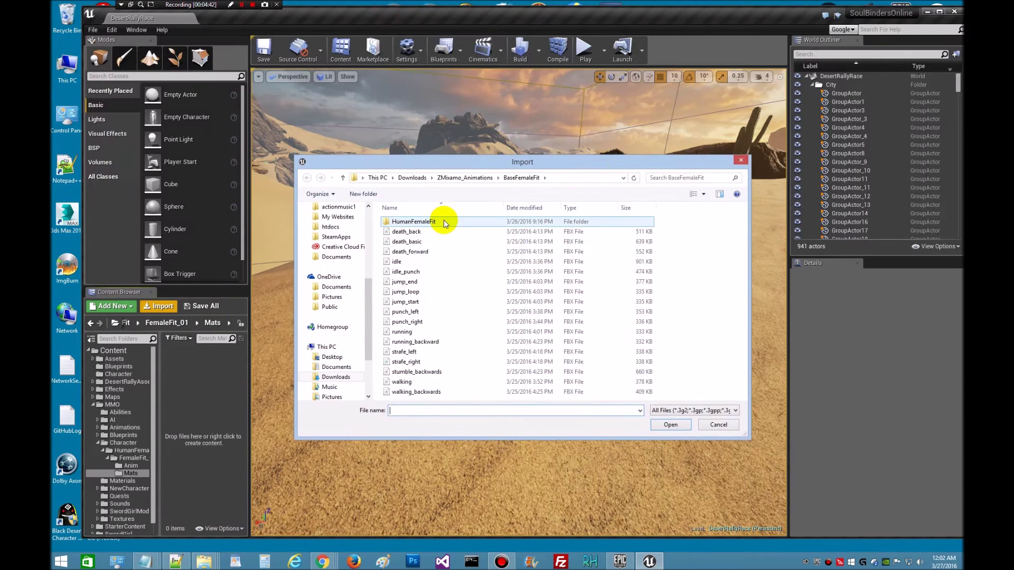
click(443, 222)
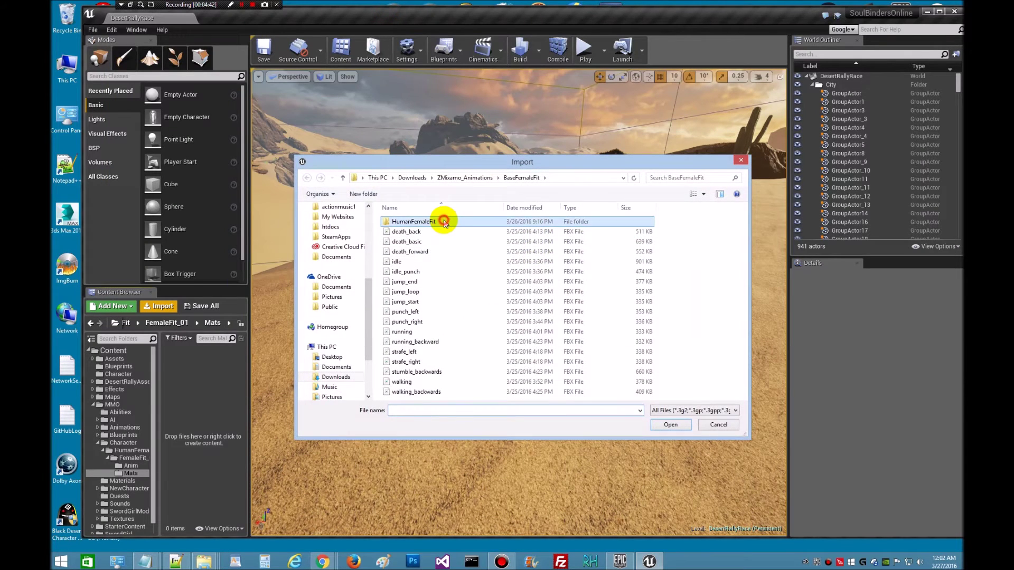
double_click(443, 222)
double_click(442, 230)
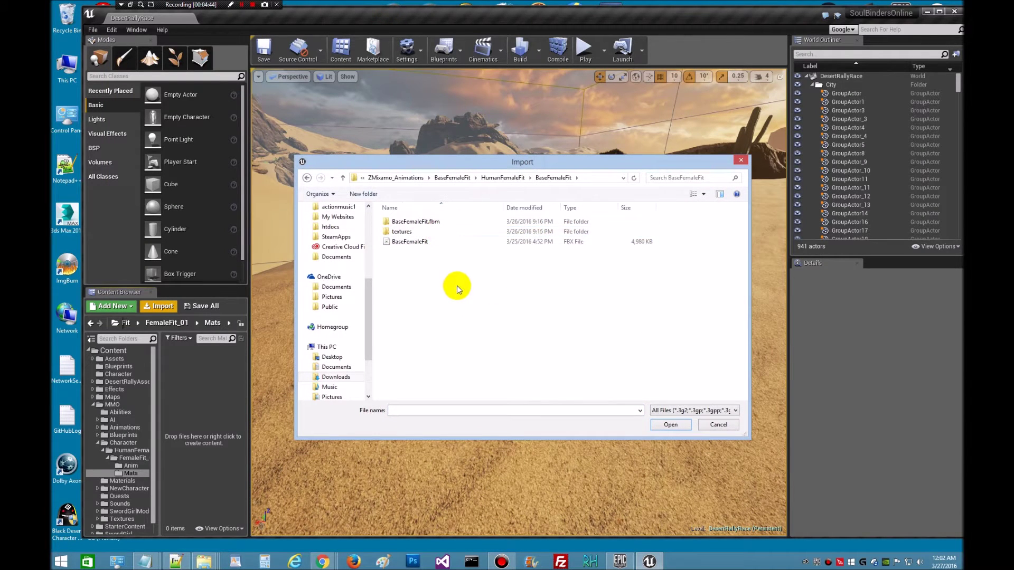
click(417, 244)
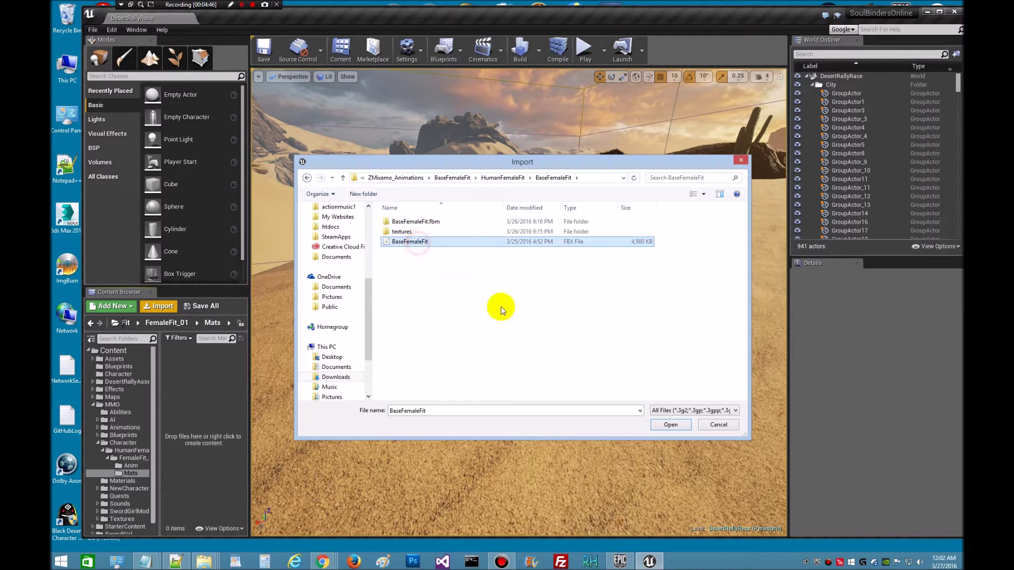
click(670, 423)
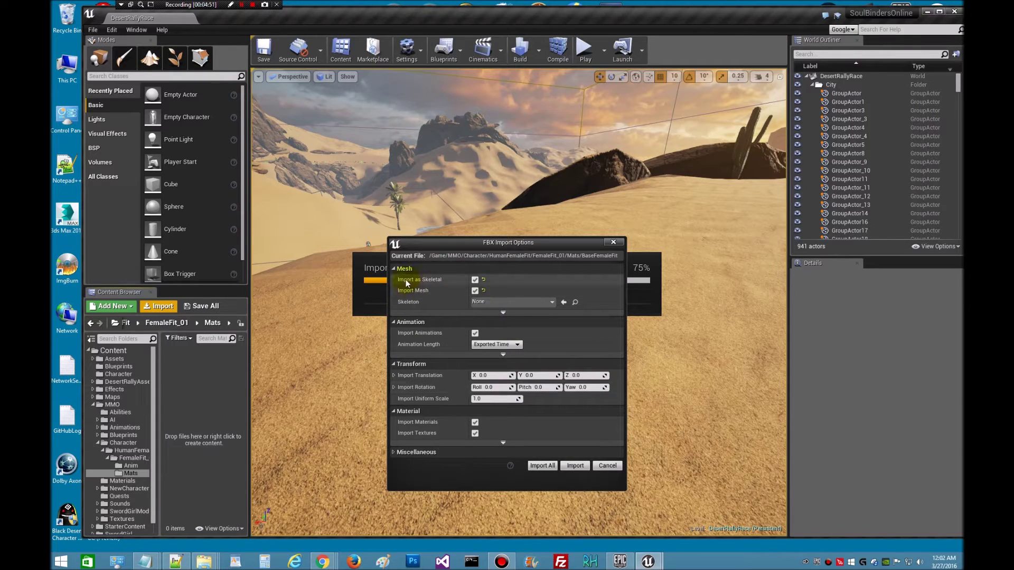
Import BaseFemaleFit as a skeletal mesh with Import Animations turned off, and dismiss the message log
click(475, 333)
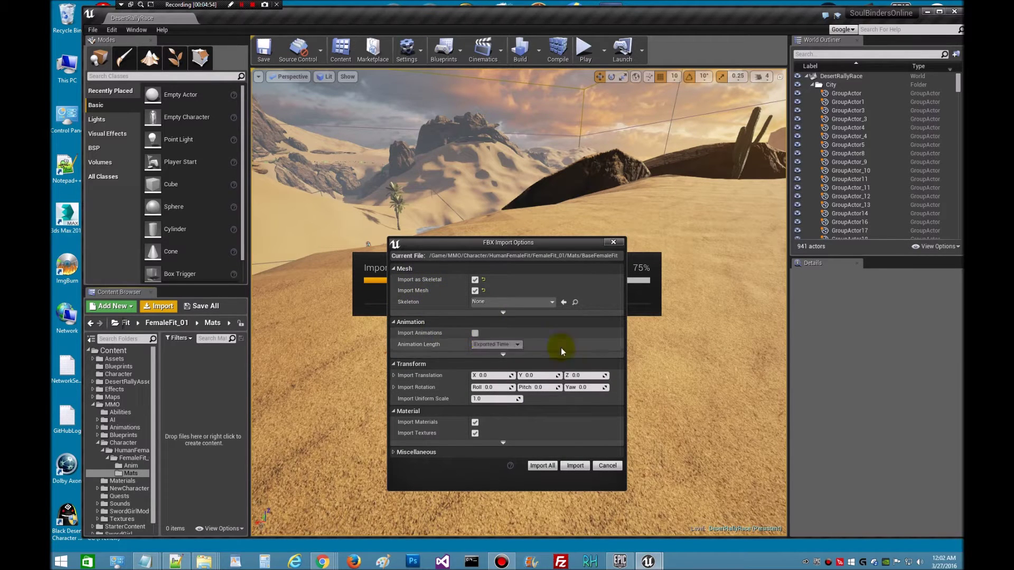
click(573, 466)
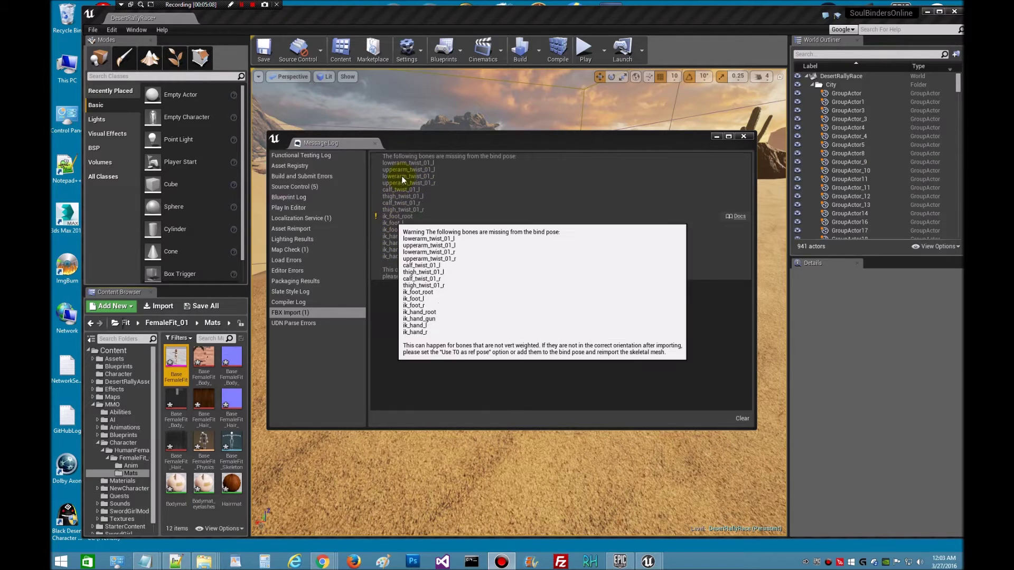
click(743, 136)
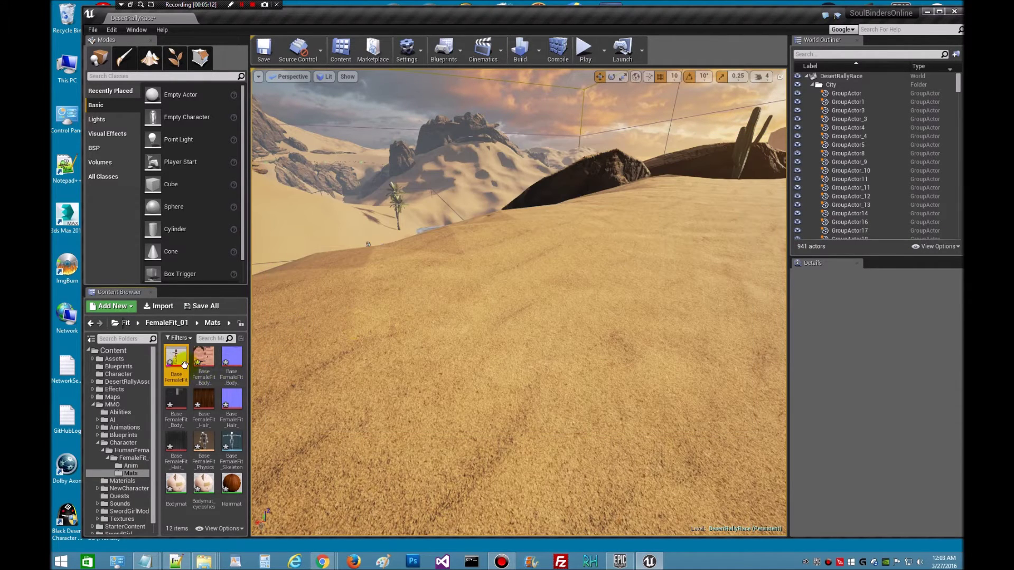
Move the BaseFemaleFit skeletal mesh from the Mats folder up into the FemaleFit_01 folder
mouse_move(181, 357)
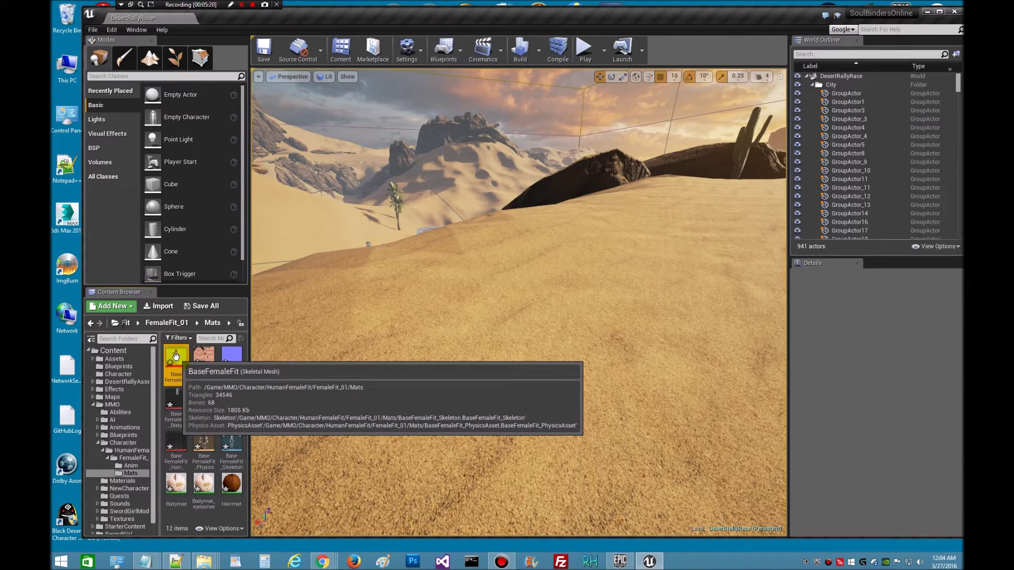
drag(176, 357, 137, 461)
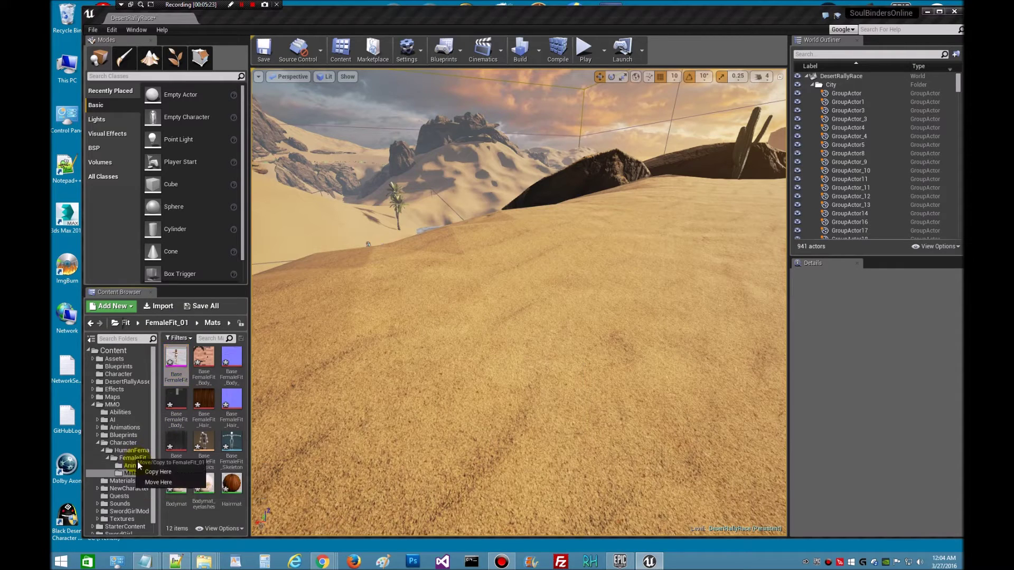
click(156, 482)
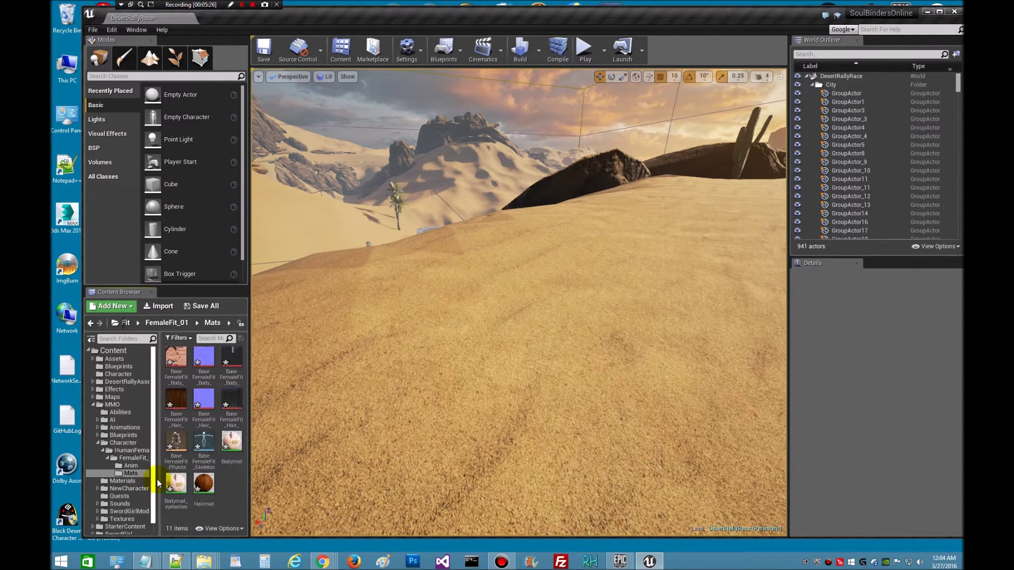
Move the BaseFemaleFit physics asset and skeleton from the Mats folder into the FemaleFit_01 folder
click(176, 440)
drag(176, 440, 136, 463)
click(157, 481)
click(173, 442)
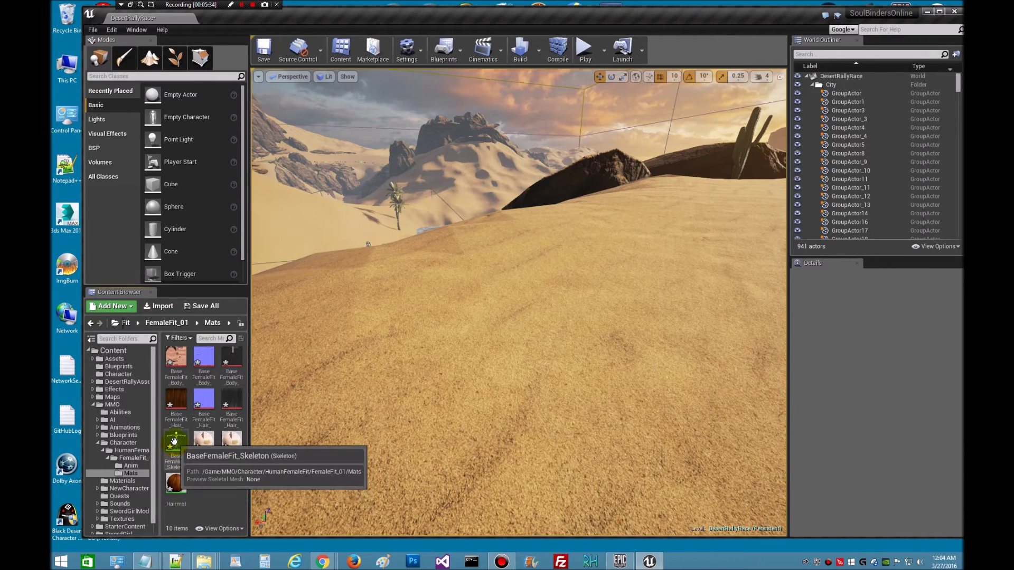
drag(173, 442, 141, 464)
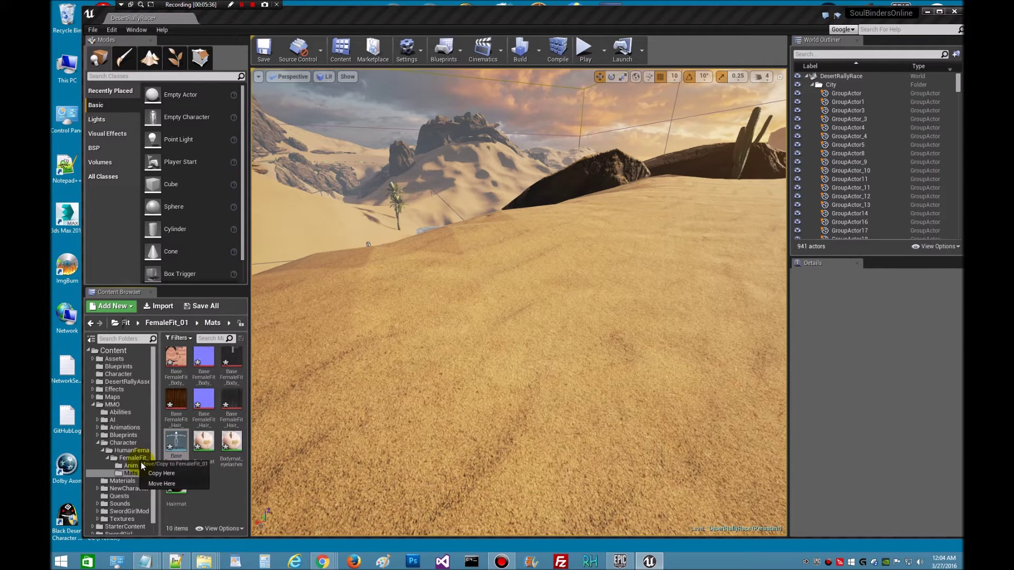
click(161, 483)
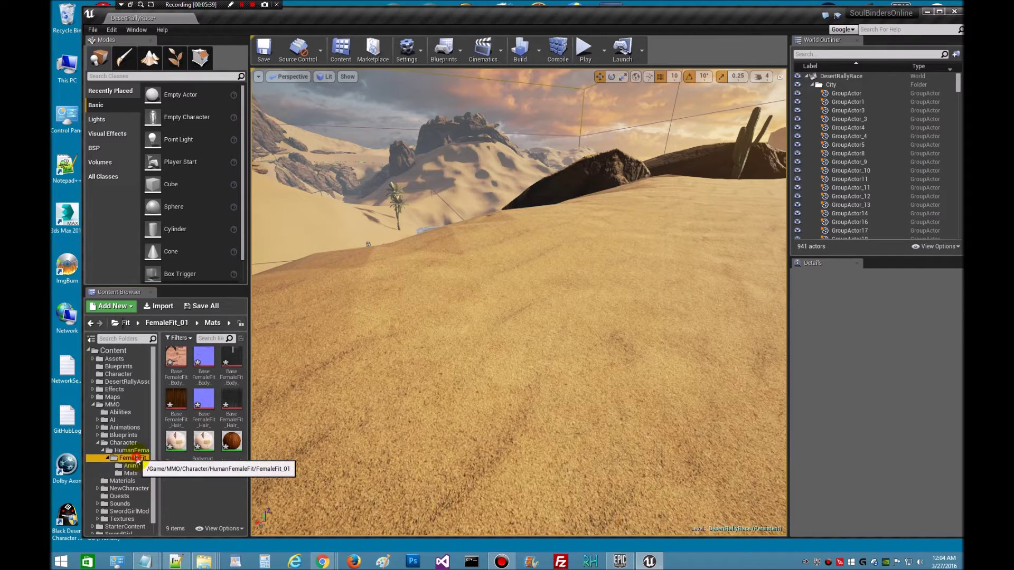
Go to the FemaleFit_01 folder and save all modified maps and imported content
click(137, 458)
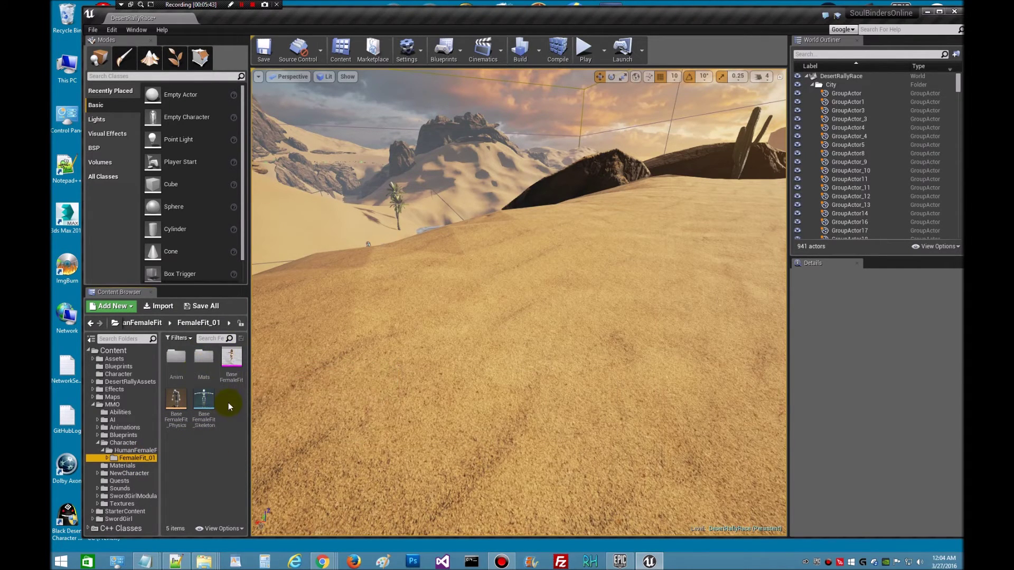
click(202, 308)
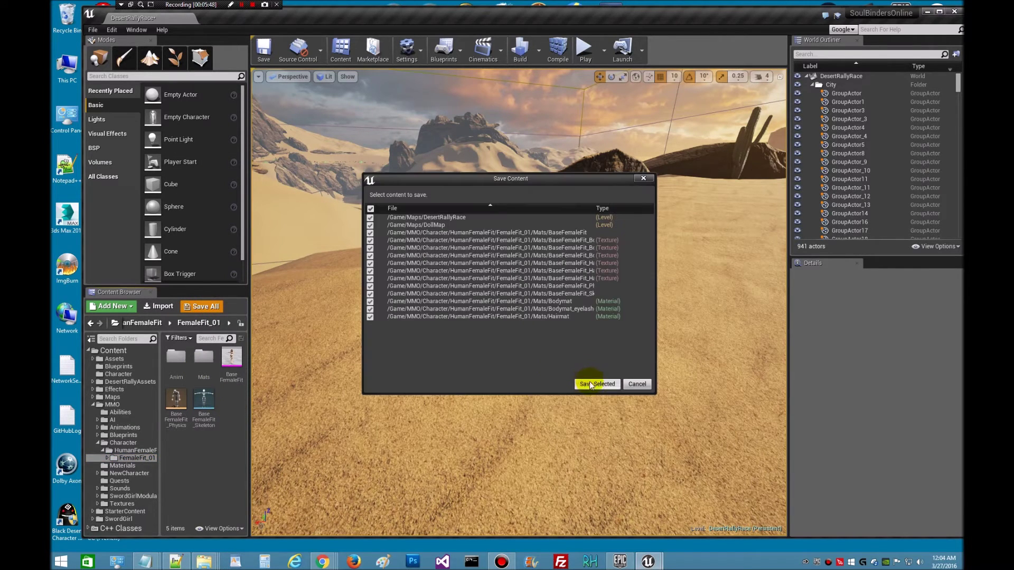
click(589, 383)
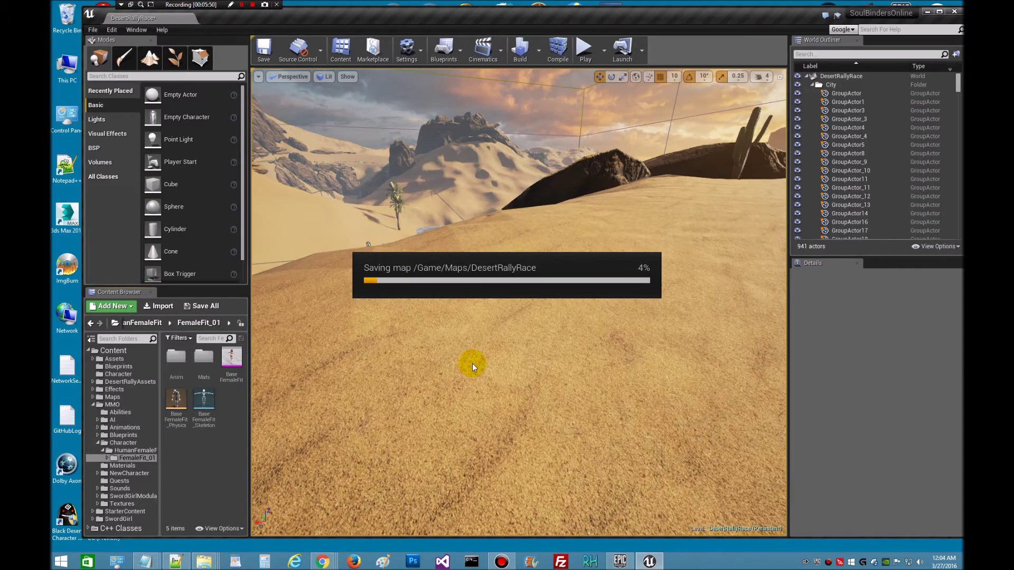
Examine the SoulBindersOnline_1_0 project folder and the _GamePackage folder with its _fromVersion subfolder in File Explorer
click(212, 562)
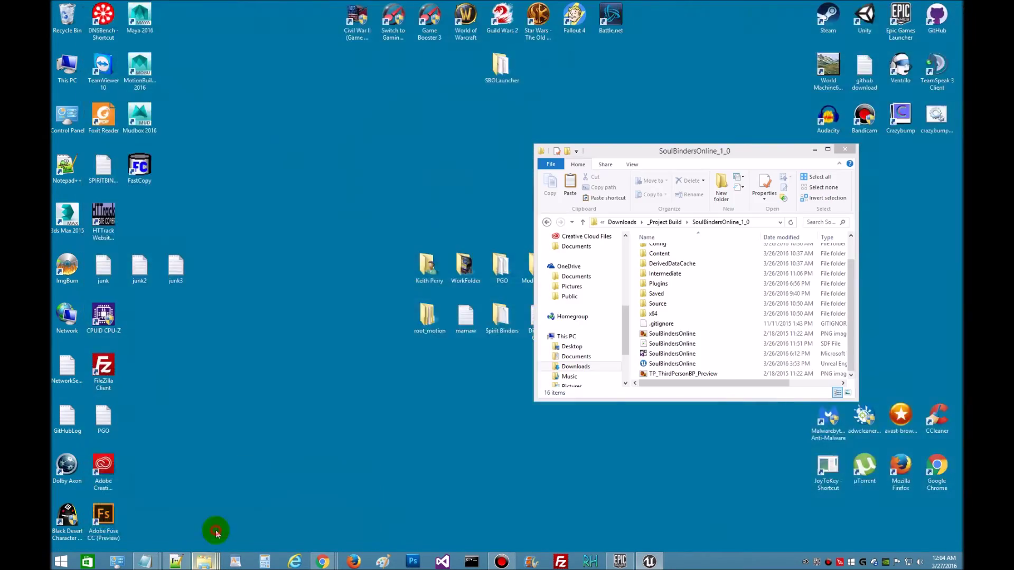
click(215, 530)
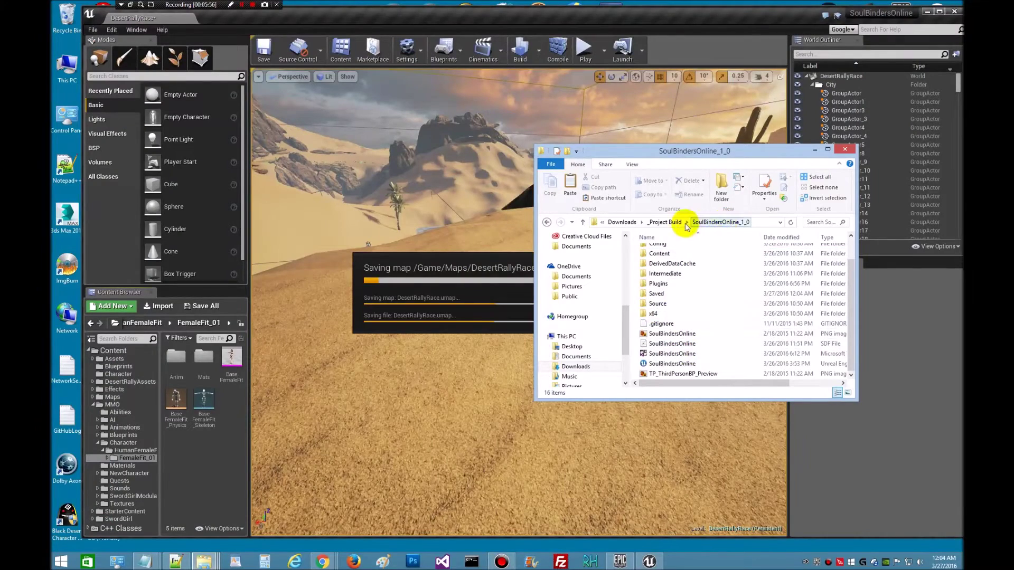
click(815, 149)
mouse_move(203, 561)
click(124, 522)
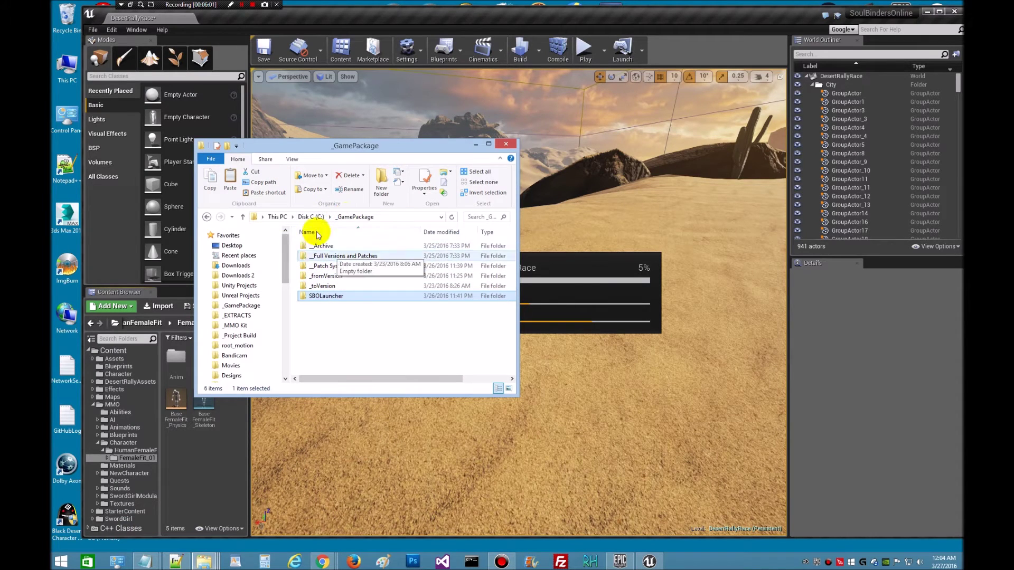
double_click(342, 281)
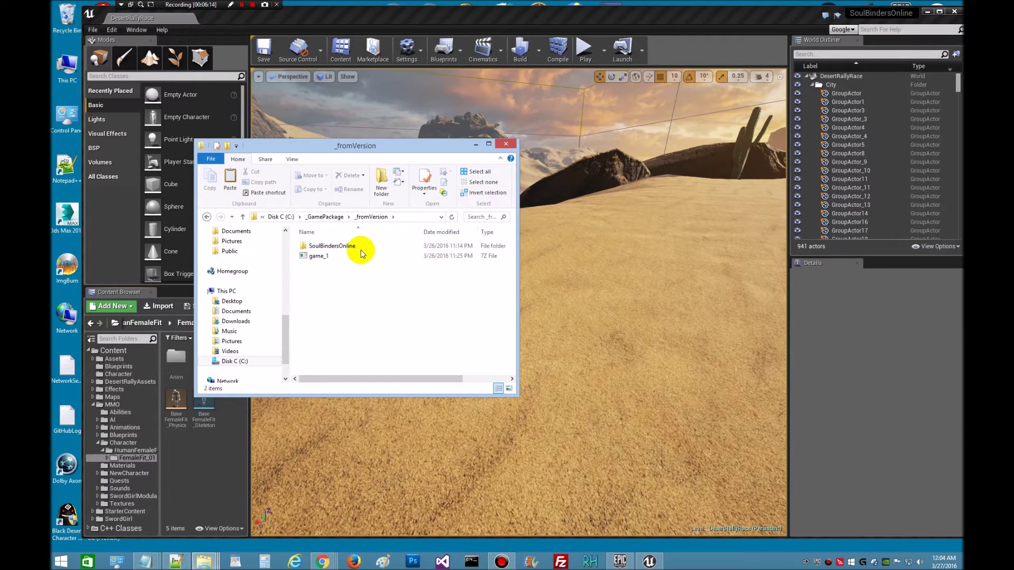
click(331, 221)
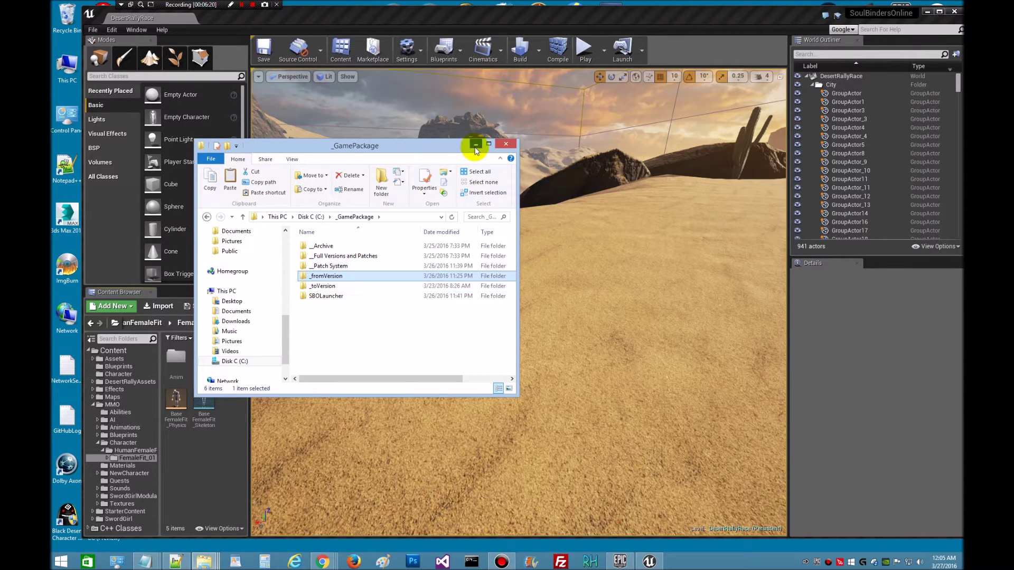
click(475, 145)
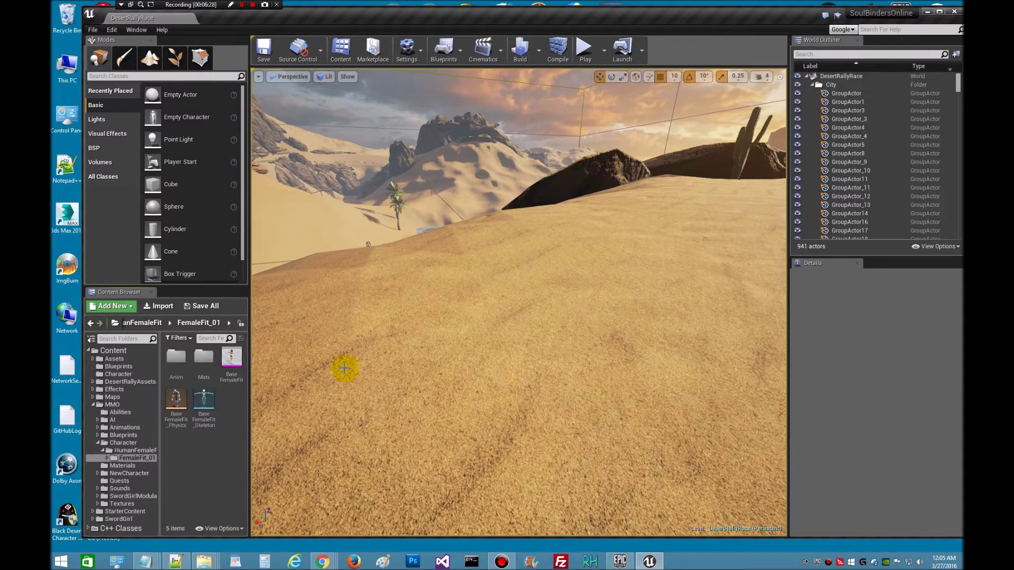
Duplicate the ModularPlayerCharacter blueprint in the MMO Blueprints folder as ModularPlayerFemale and save the copy
click(128, 434)
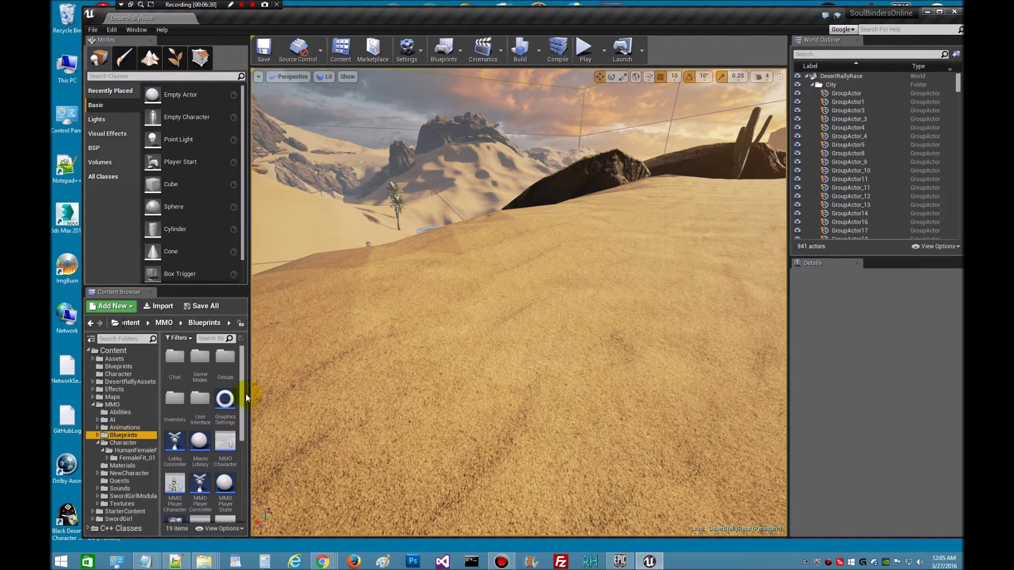
drag(244, 397, 249, 456)
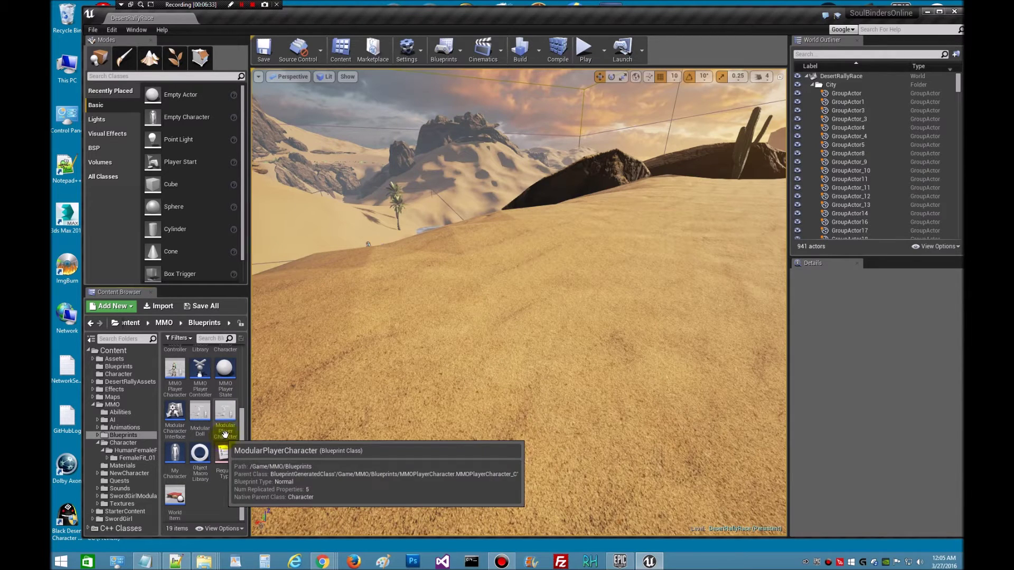
click(224, 413)
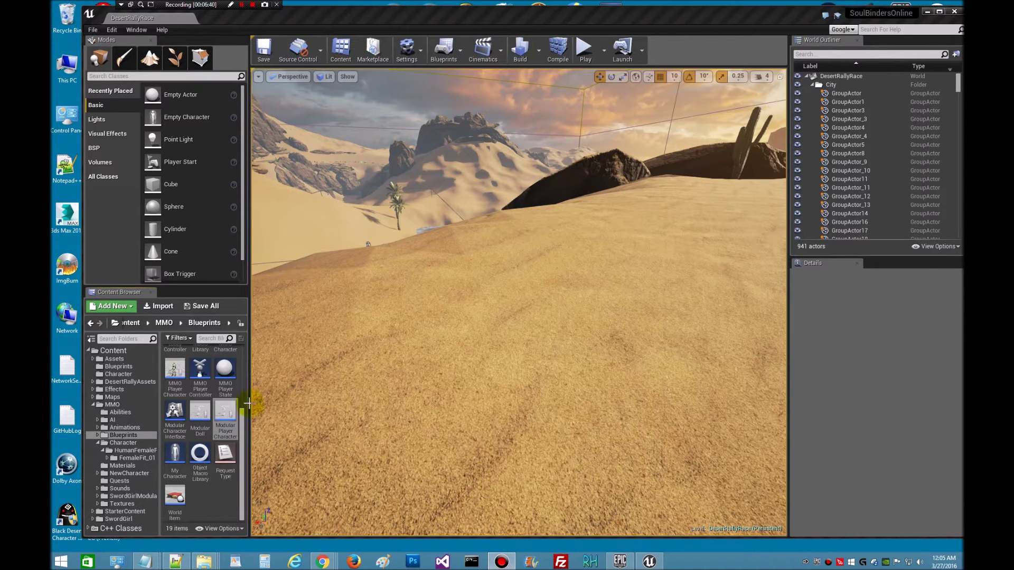
right_click(222, 411)
mouse_move(264, 447)
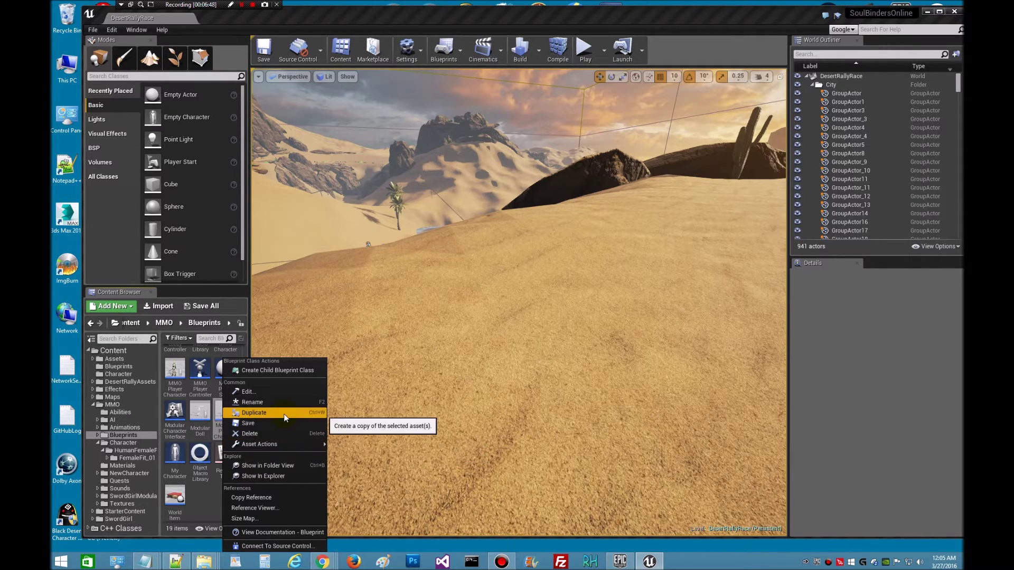
click(254, 412)
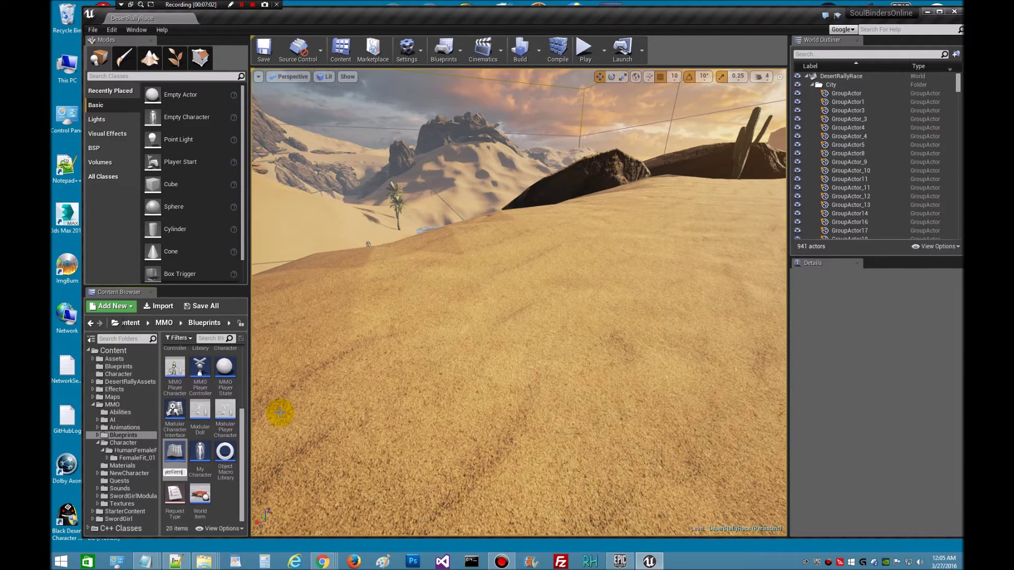
key(Return)
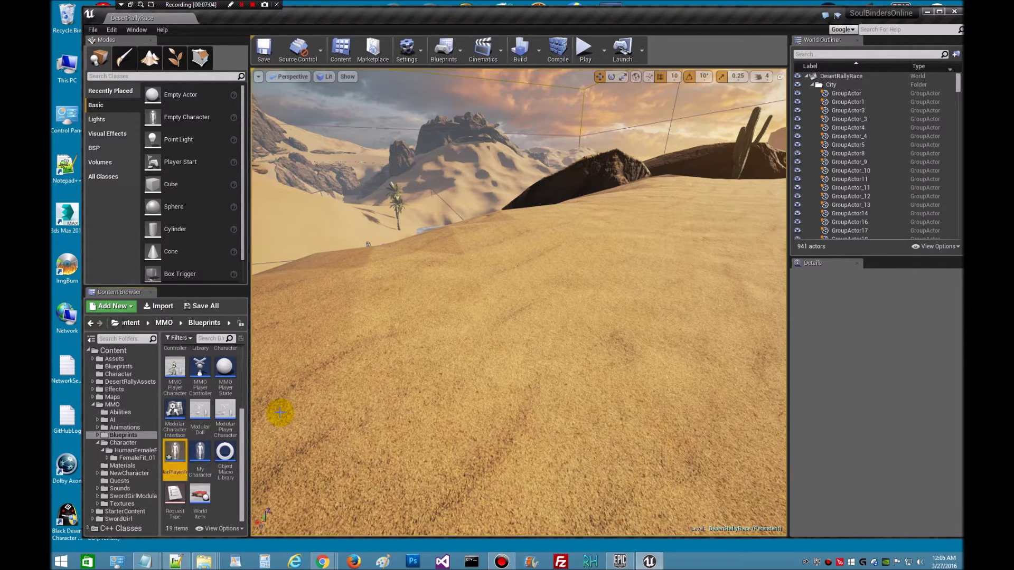
right_click(175, 457)
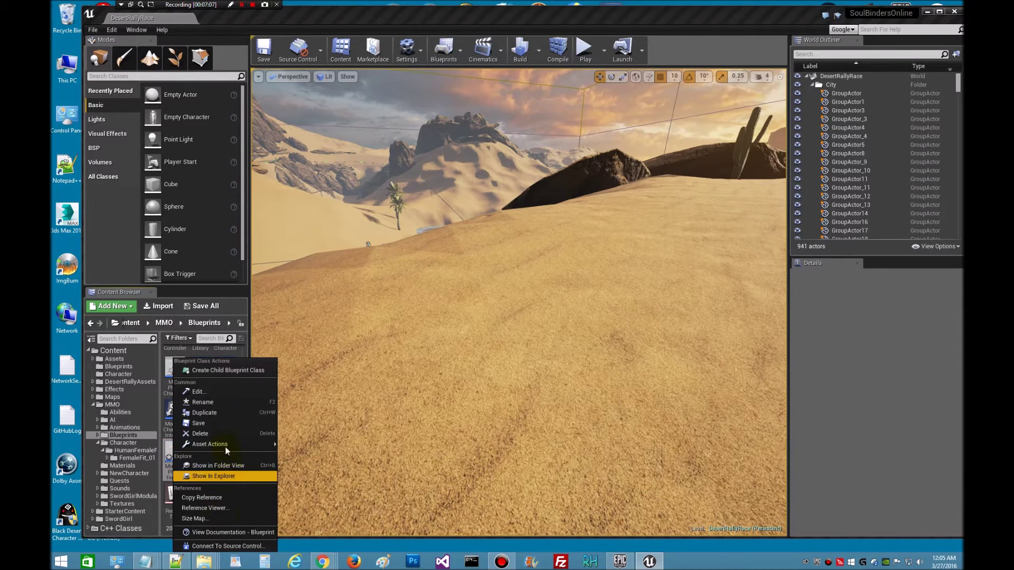
click(222, 423)
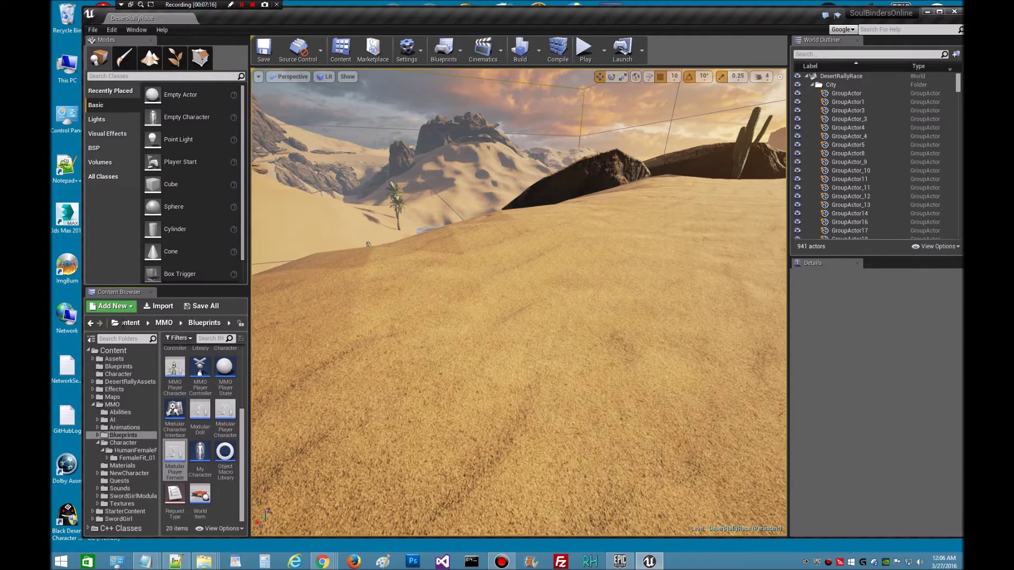
Duplicate the GuyAnim animation blueprint from the NewCharacter folder and retarget it to BaseFemaleFit_Skeleton, including skeletons not marked compatible
key(alt+Tab)
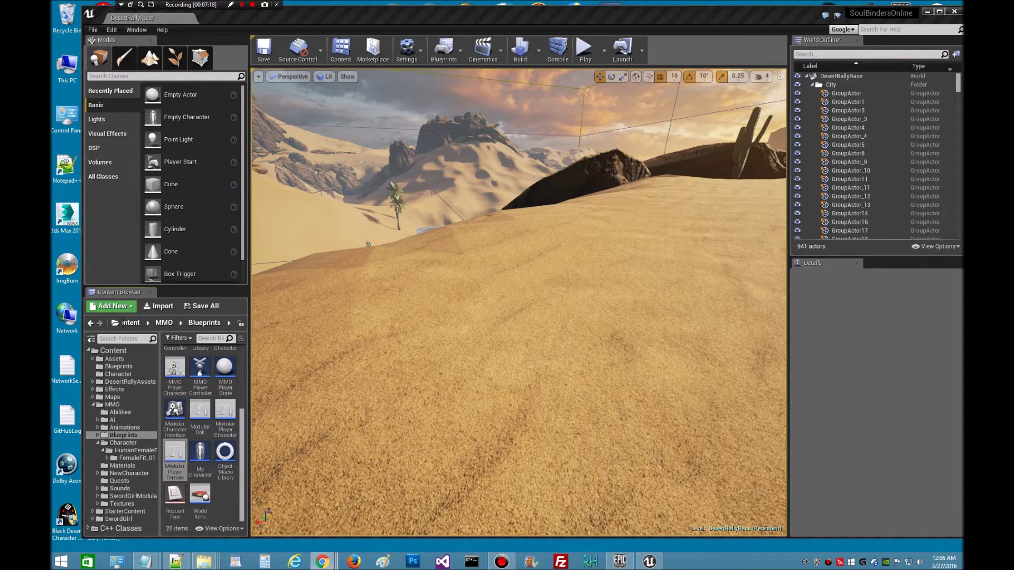
click(121, 473)
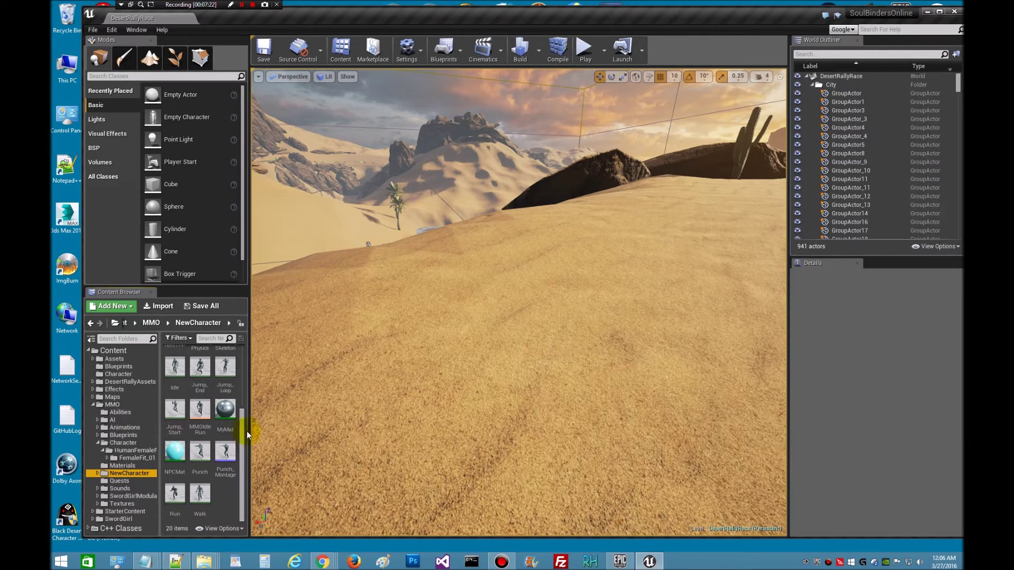
drag(241, 430, 243, 359)
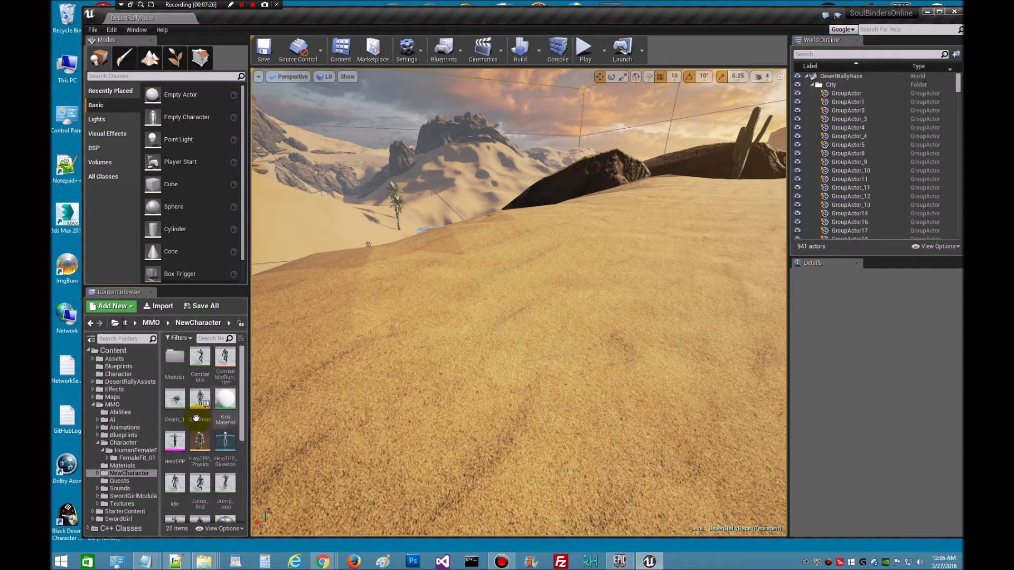
mouse_move(196, 418)
click(198, 399)
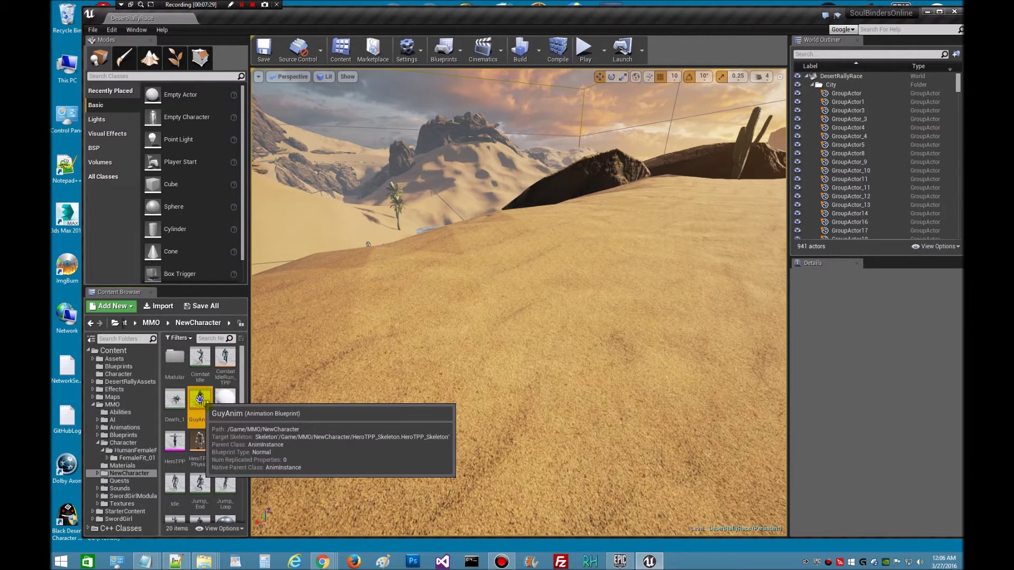
right_click(200, 399)
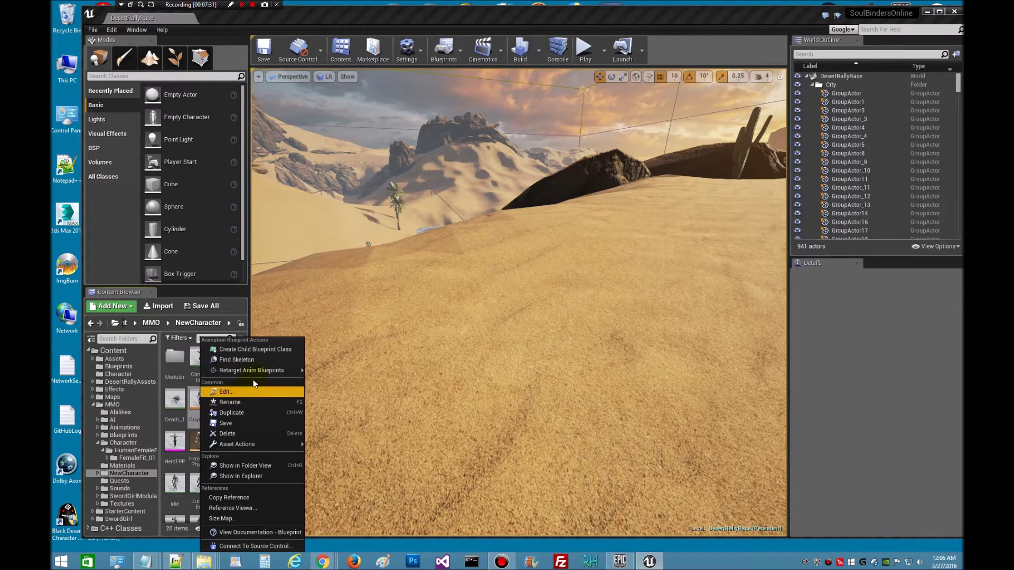
mouse_move(259, 375)
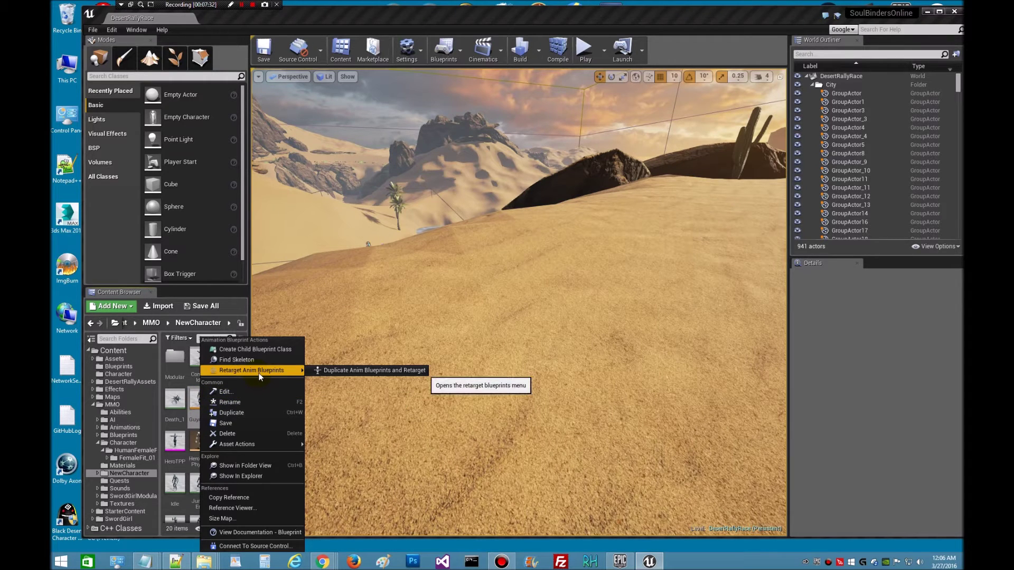
click(366, 372)
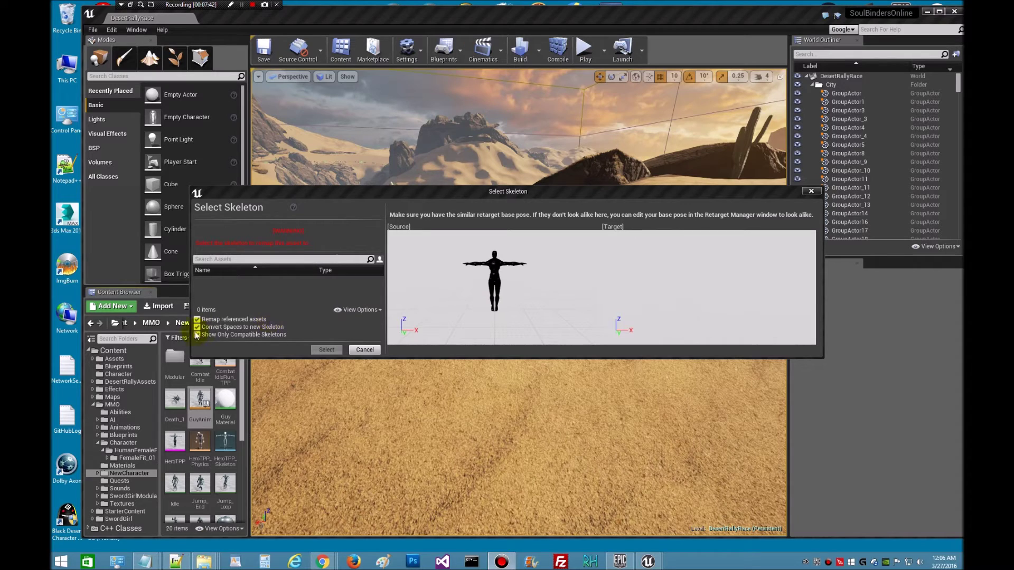
click(214, 335)
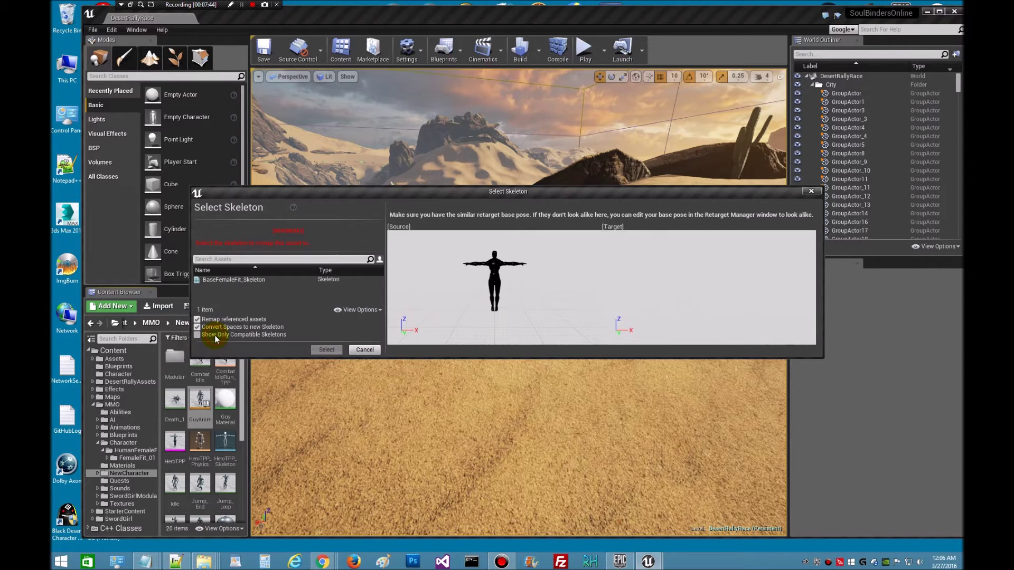
click(251, 281)
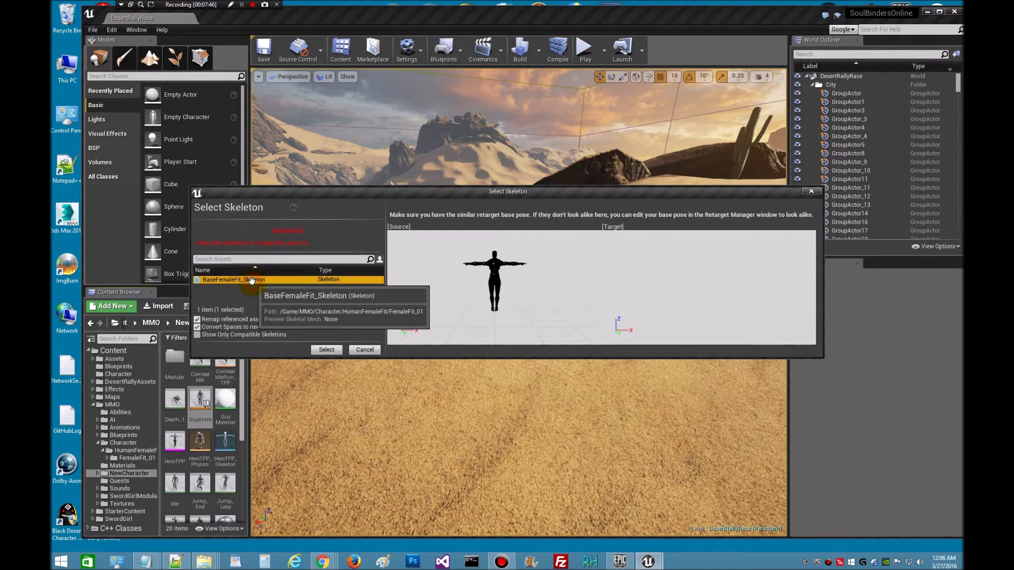
click(326, 350)
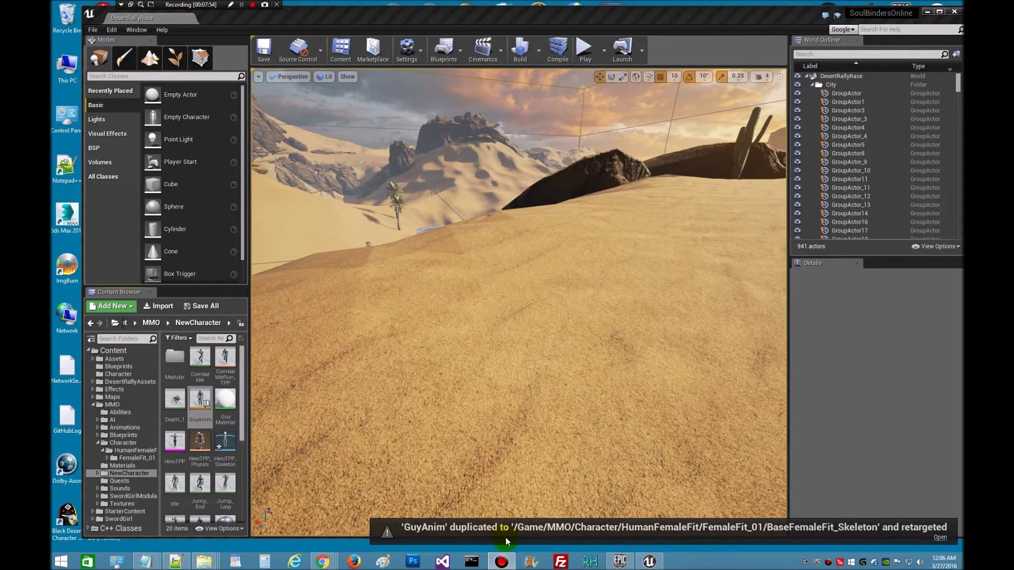
Go to the Anim folder inside the FemaleFit_01 folder of the MMO HumanFemaleFit character
click(130, 444)
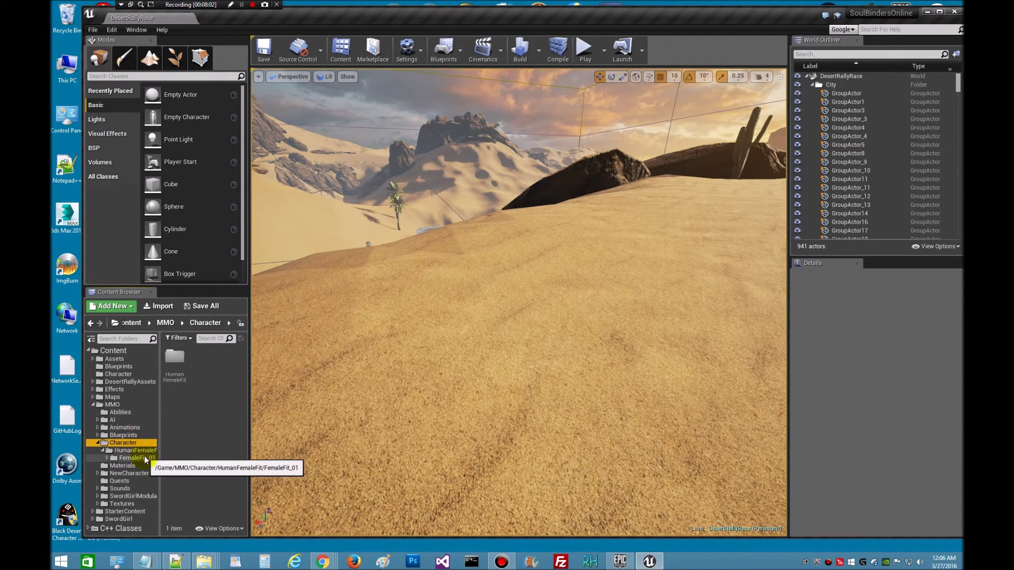
click(138, 451)
click(140, 458)
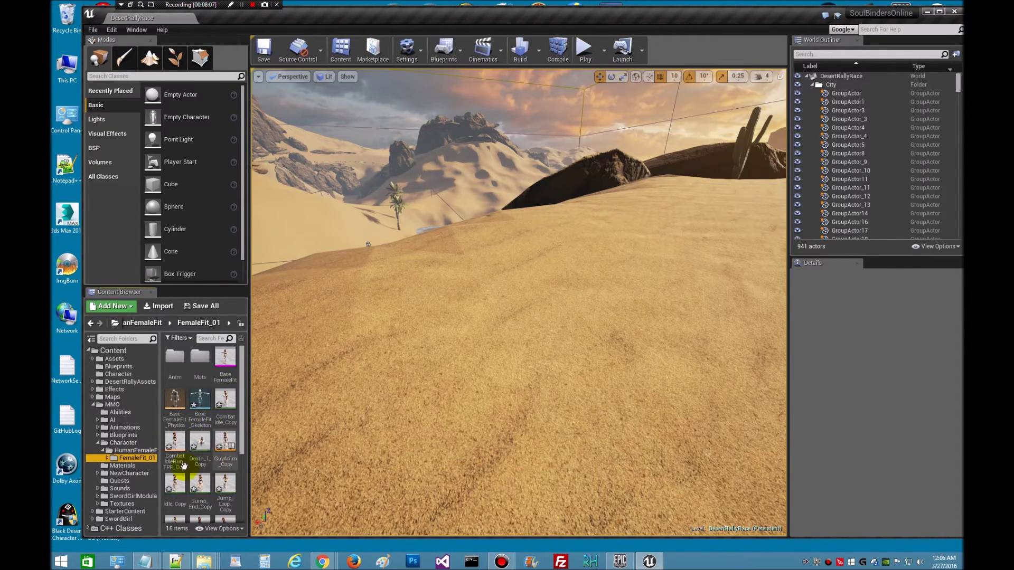
drag(244, 417, 236, 397)
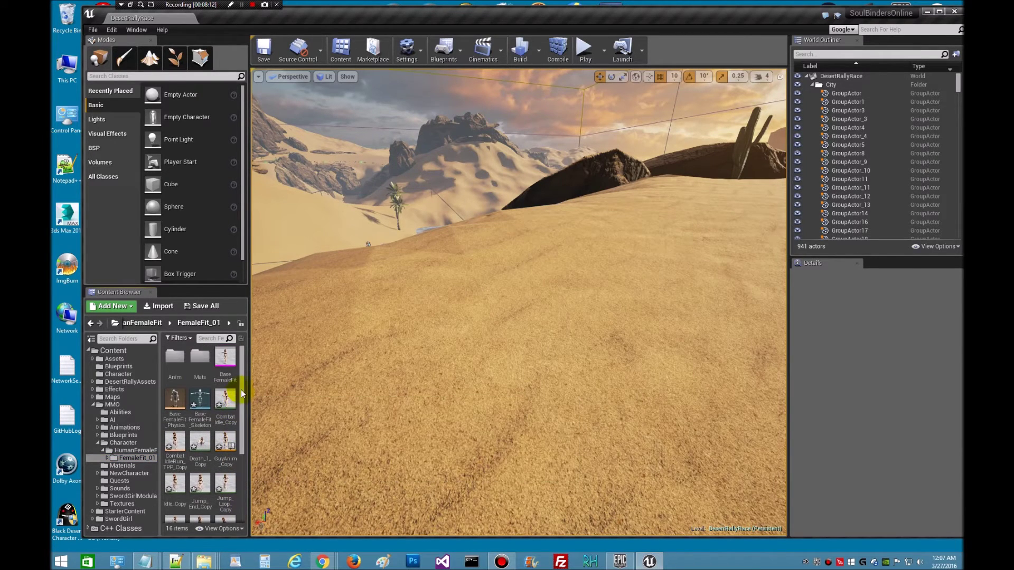
double_click(173, 358)
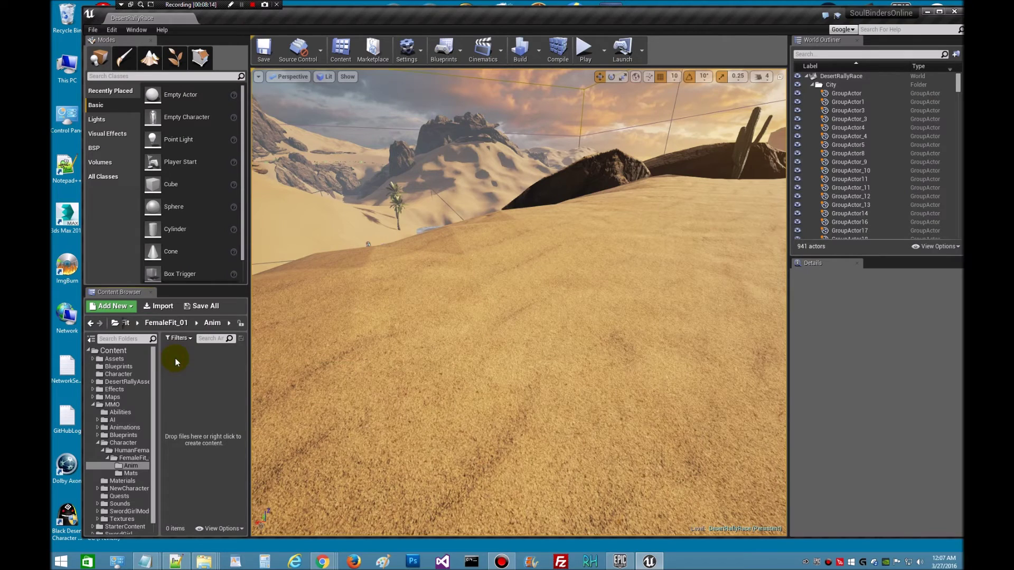
Import all FBX animations from death_back to walking_backwards in the ZMixamo_Animations BaseFemaleFit folder, assigning BaseFemaleFit_Skeleton to all of them
click(159, 308)
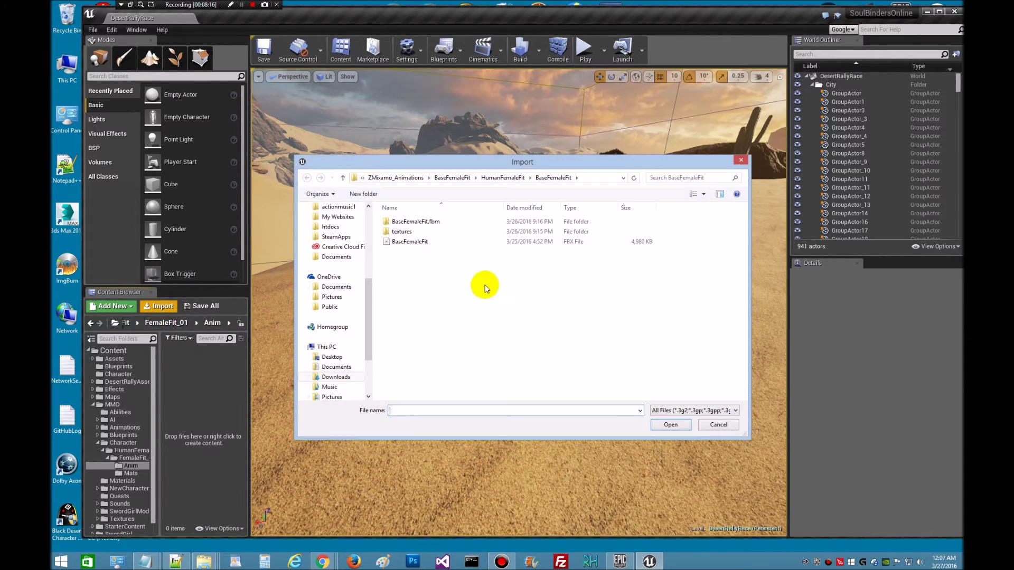
click(493, 177)
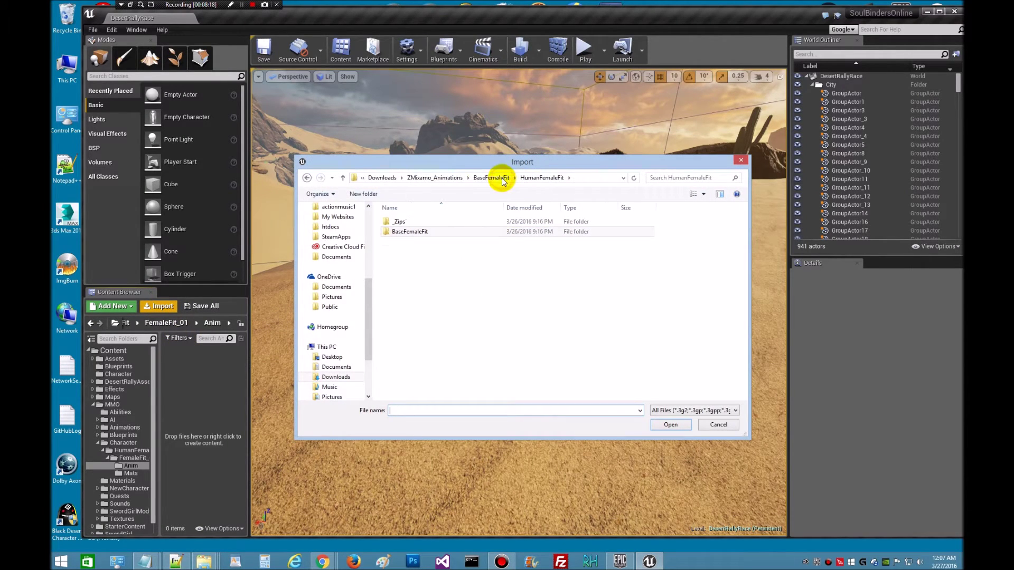
click(452, 177)
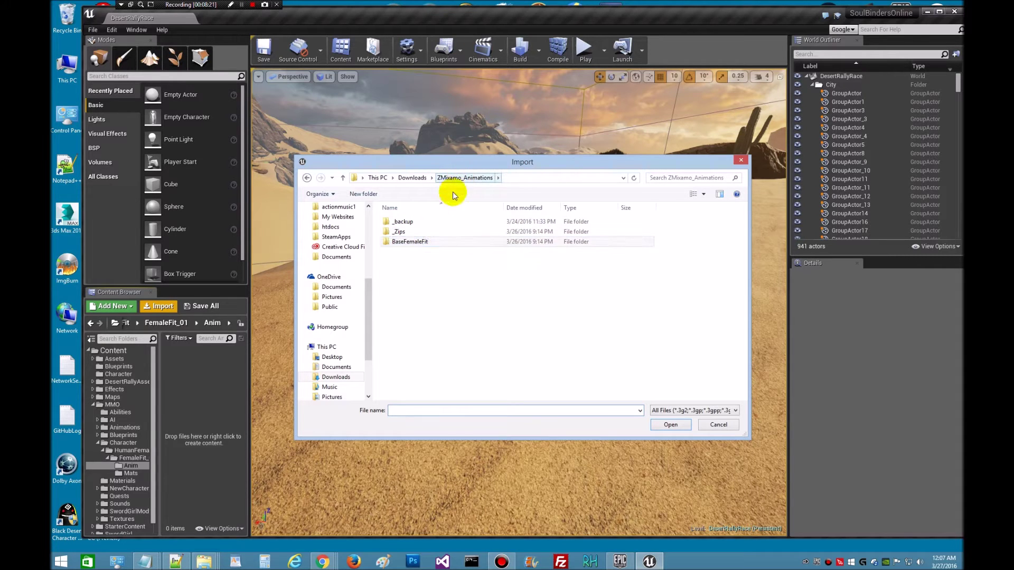
double_click(425, 241)
click(428, 231)
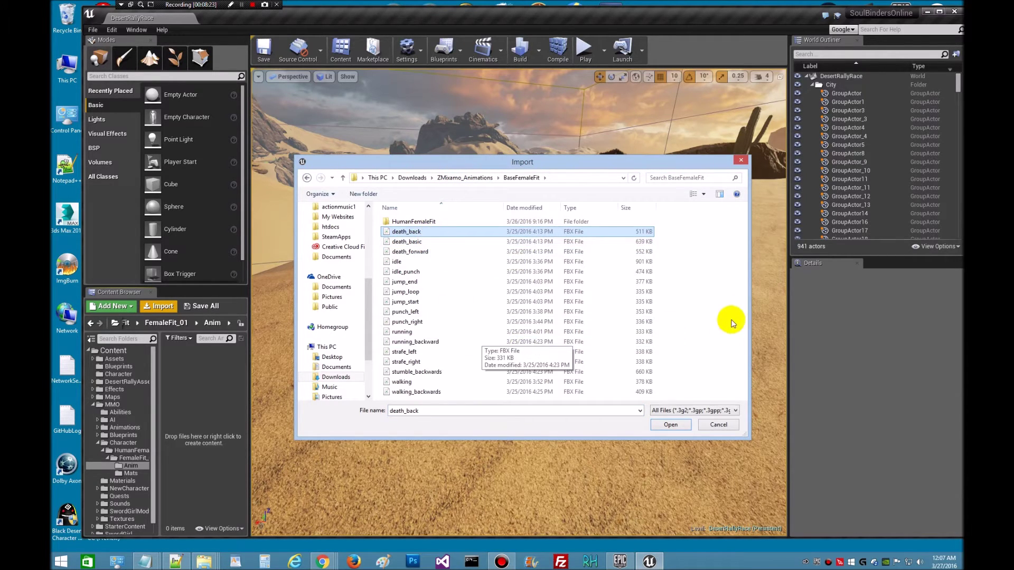
shift+click(420, 391)
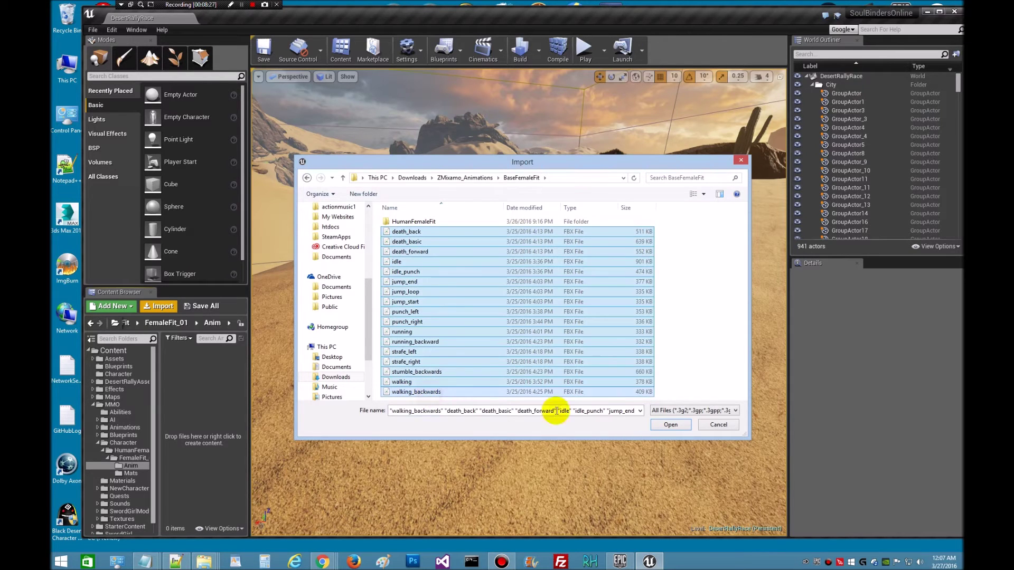
click(671, 425)
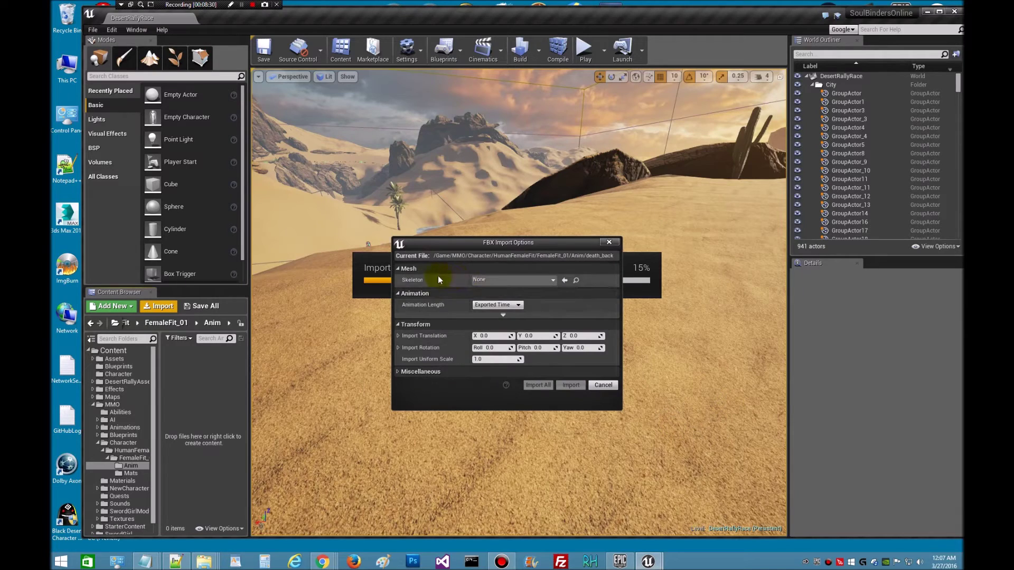
click(553, 282)
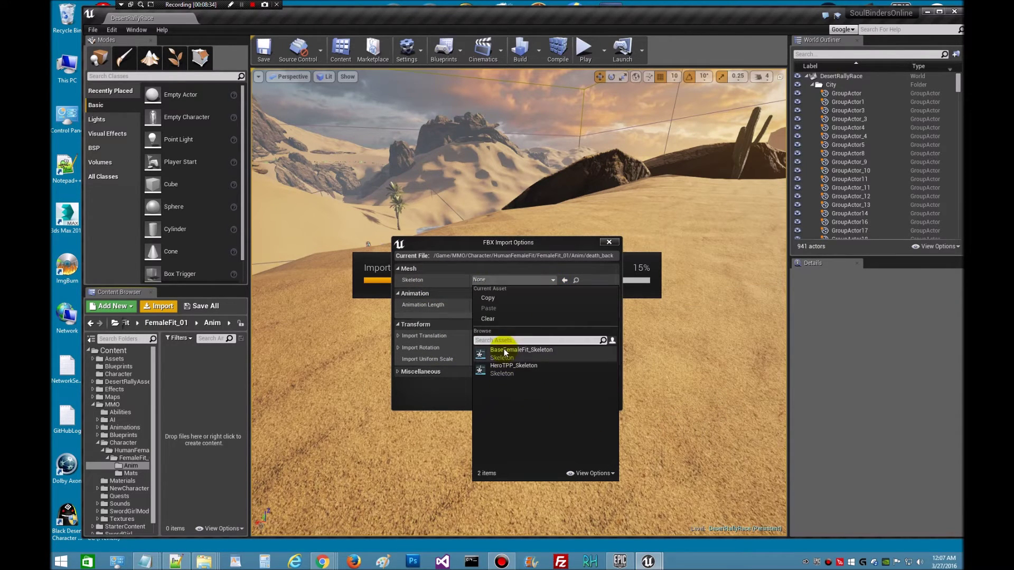
click(520, 352)
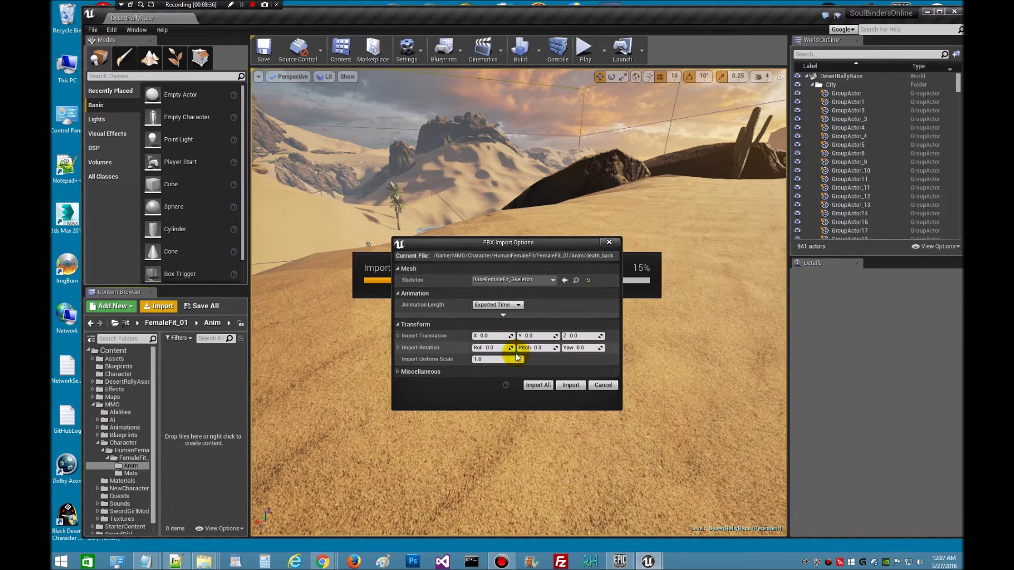
click(538, 385)
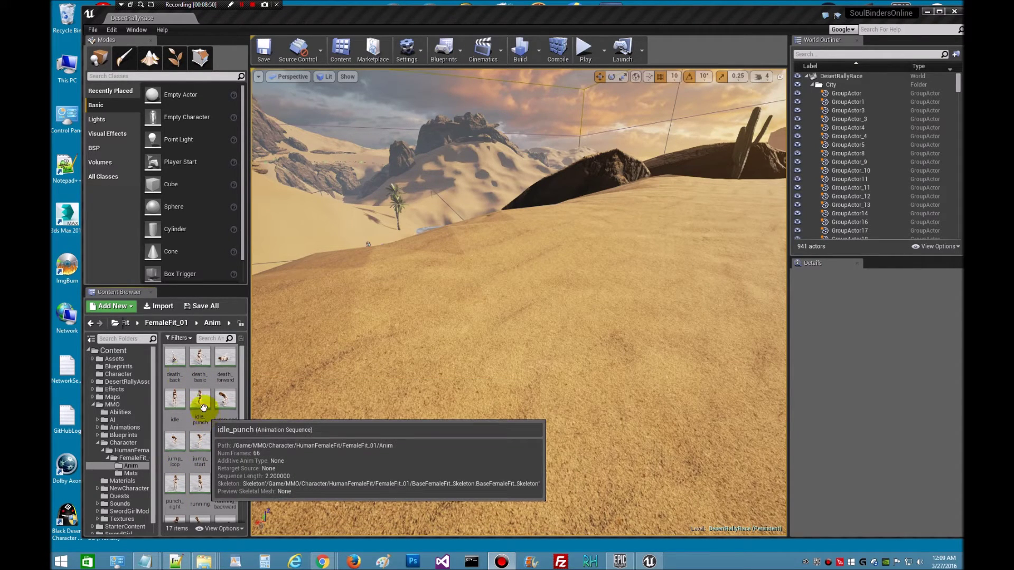
Rename the GuyAnim_Copy animation blueprint in the FemaleFit_01 folder as BaseFemaleFitBP
click(131, 457)
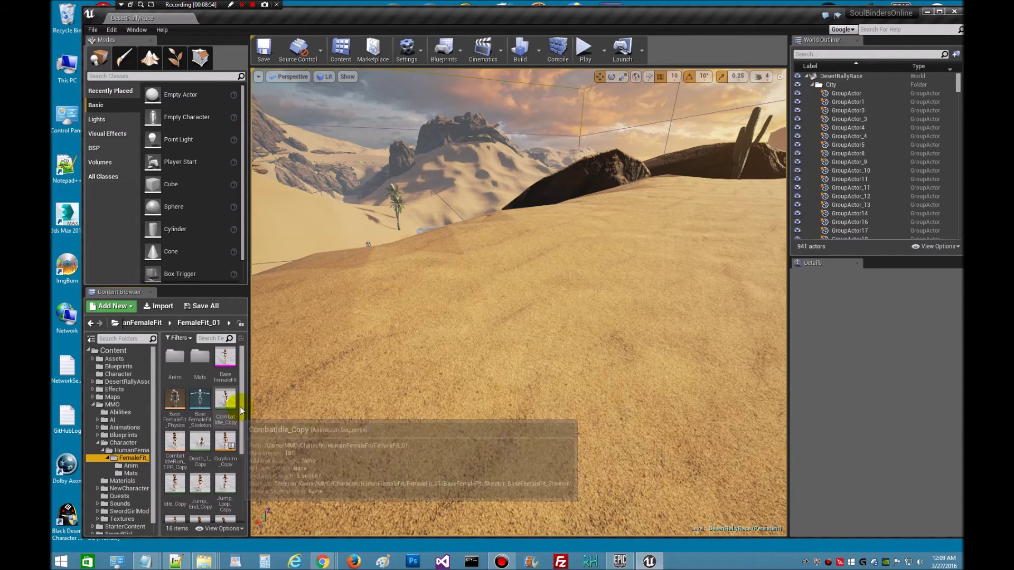
mouse_move(242, 404)
mouse_down()
mouse_move(245, 459)
mouse_move(246, 402)
mouse_up()
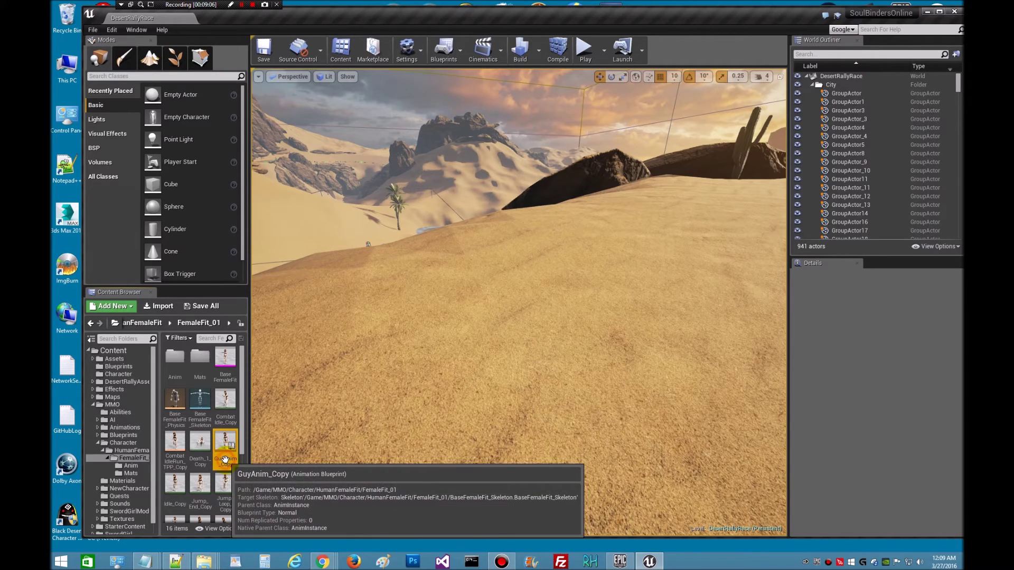
click(225, 461)
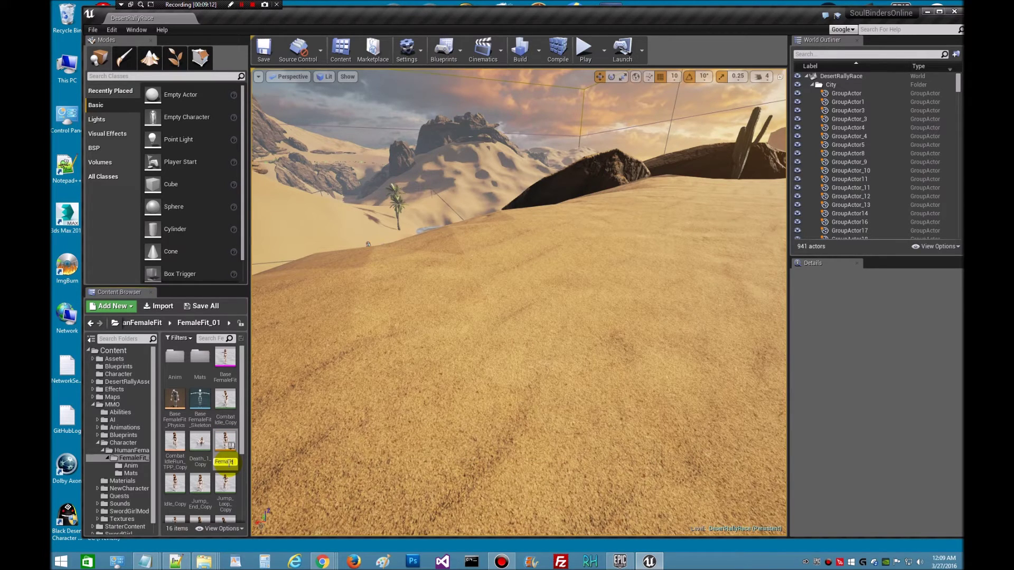
text(BaseFemaleFit)
key(BackSpace)
key(Return)
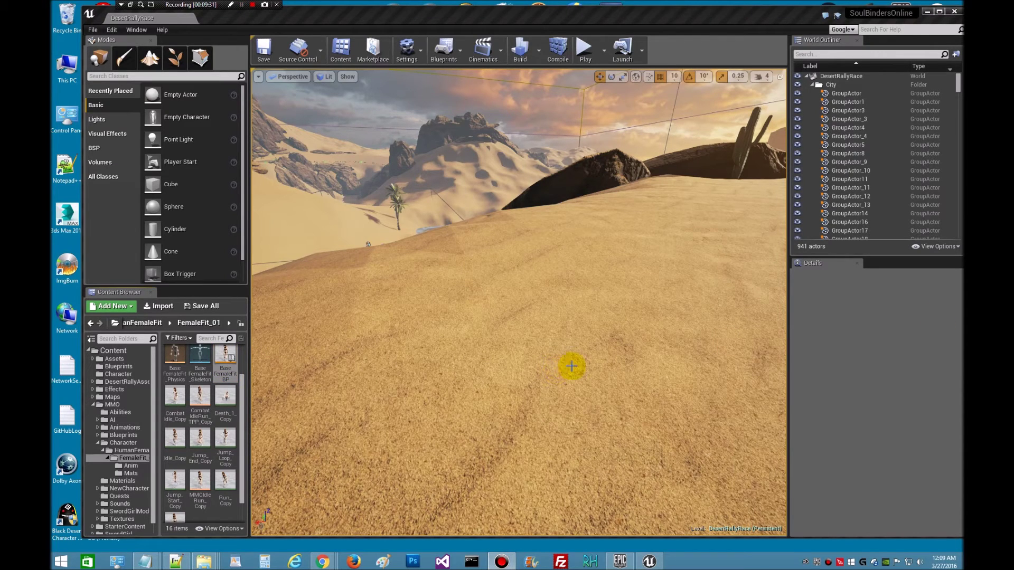
Open the BaseFemaleFitBP animation blueprint and go into the Idle/Run state of the AnimGraph's Default state machine
double_click(225, 354)
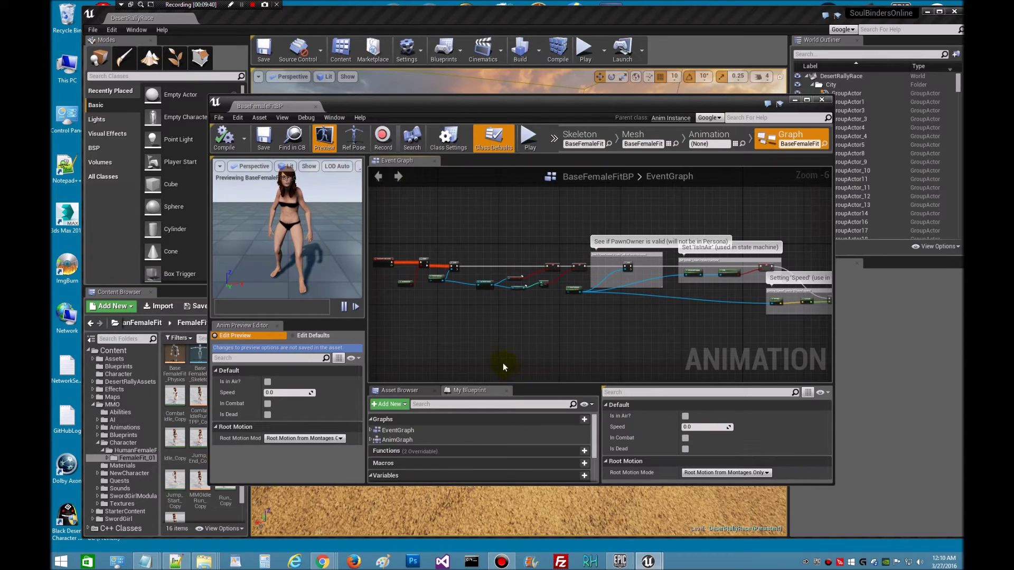
double_click(399, 439)
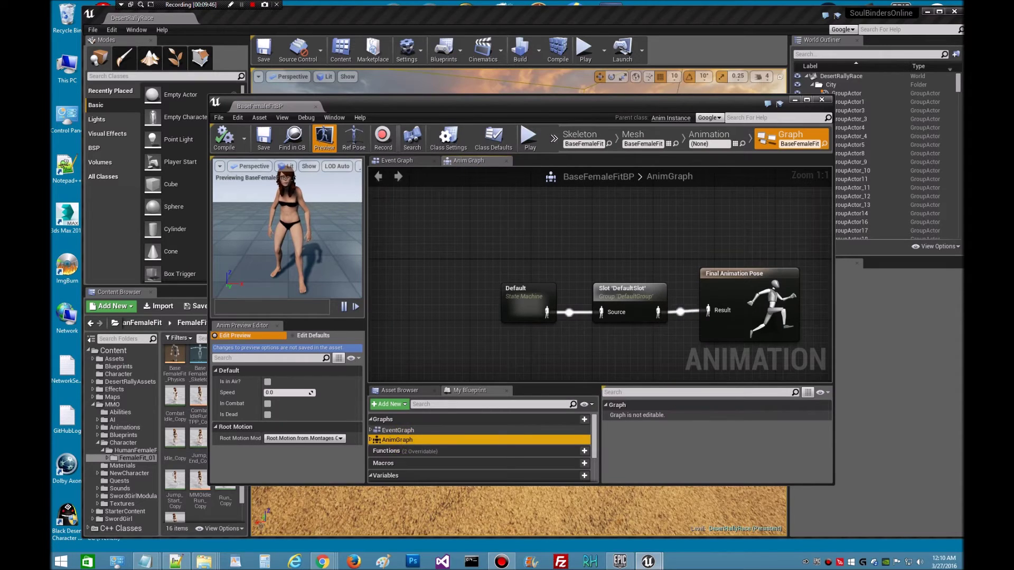
key(alt+Tab)
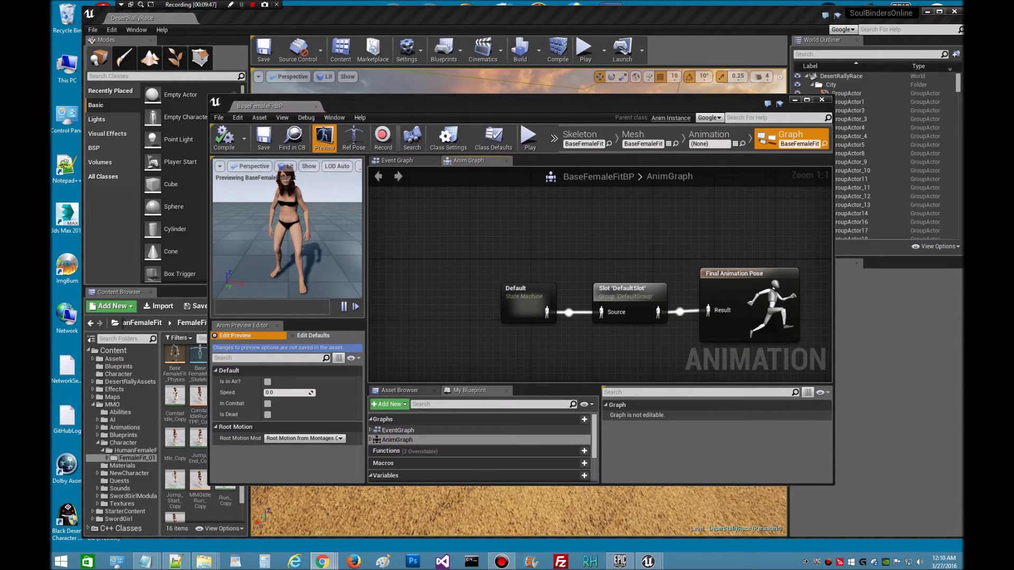
double_click(525, 309)
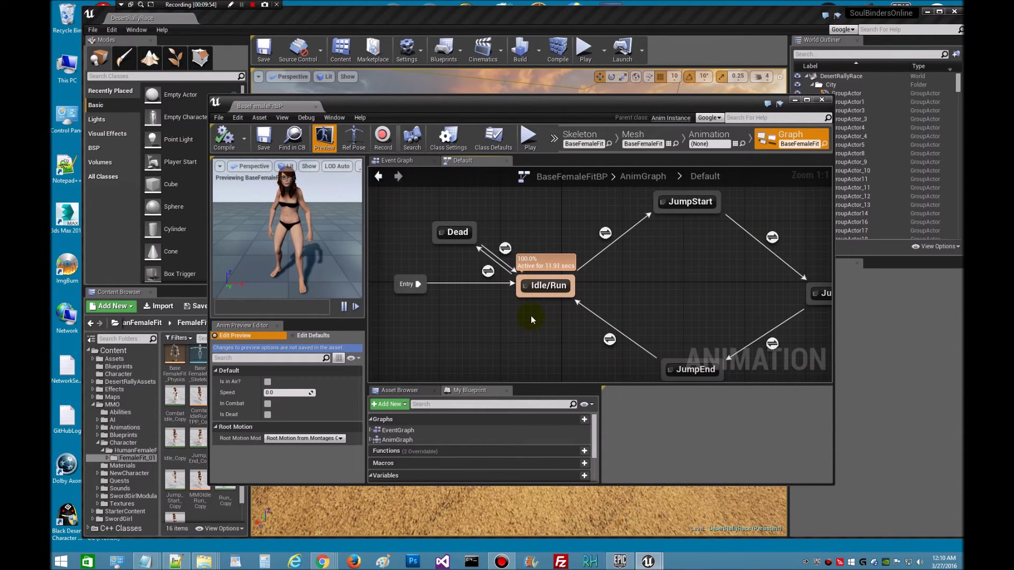
double_click(540, 285)
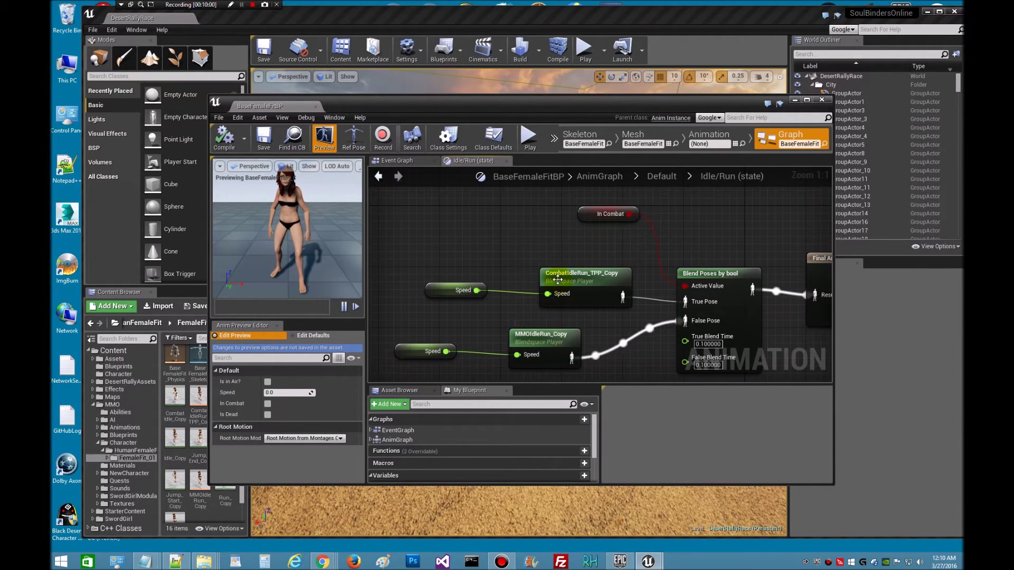
Open the MMOIdleRun_Copy blend space from the Idle/Run state and disable its tooltip display
click(541, 336)
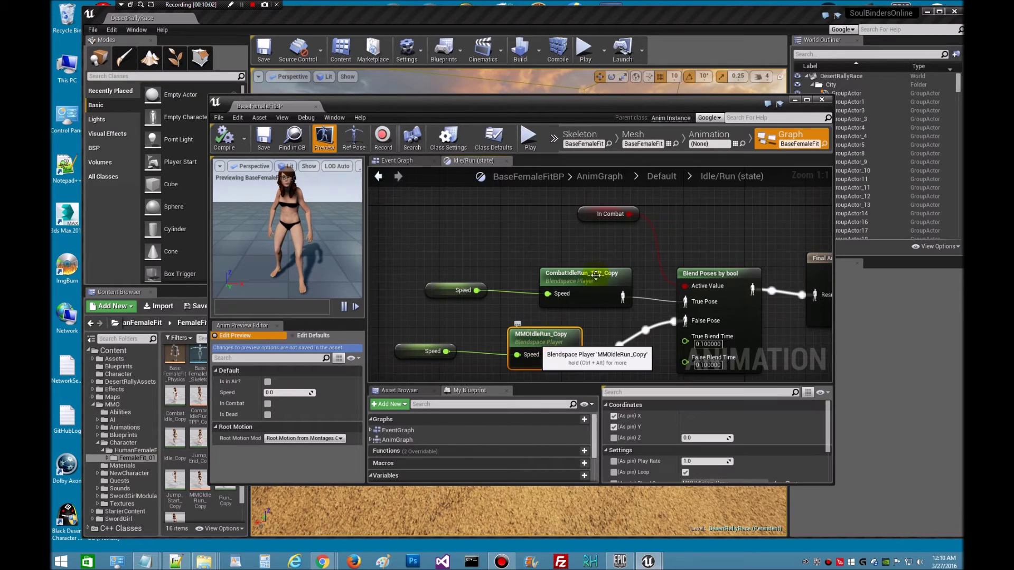
double_click(544, 341)
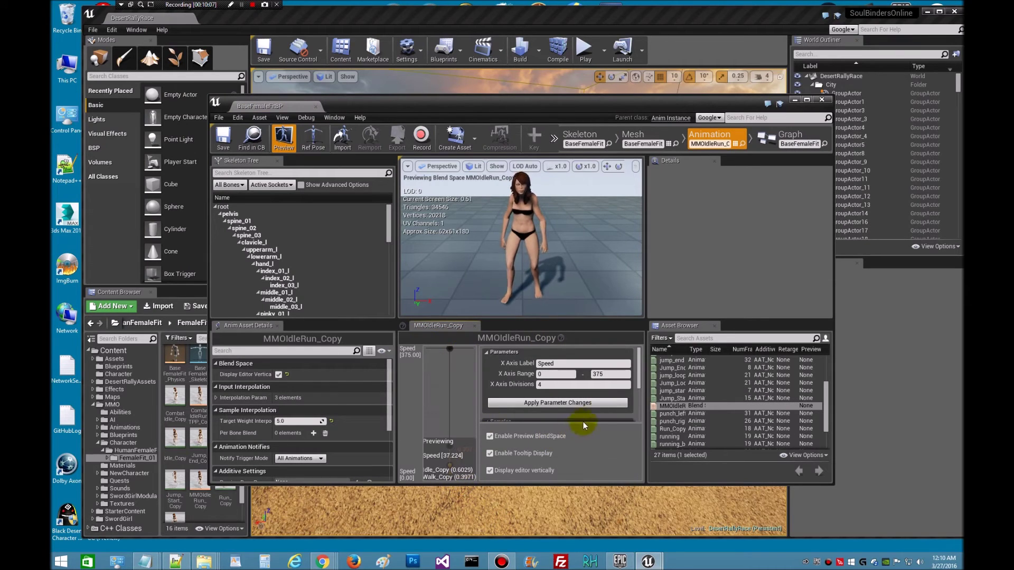
scroll(640, 364, down, 3)
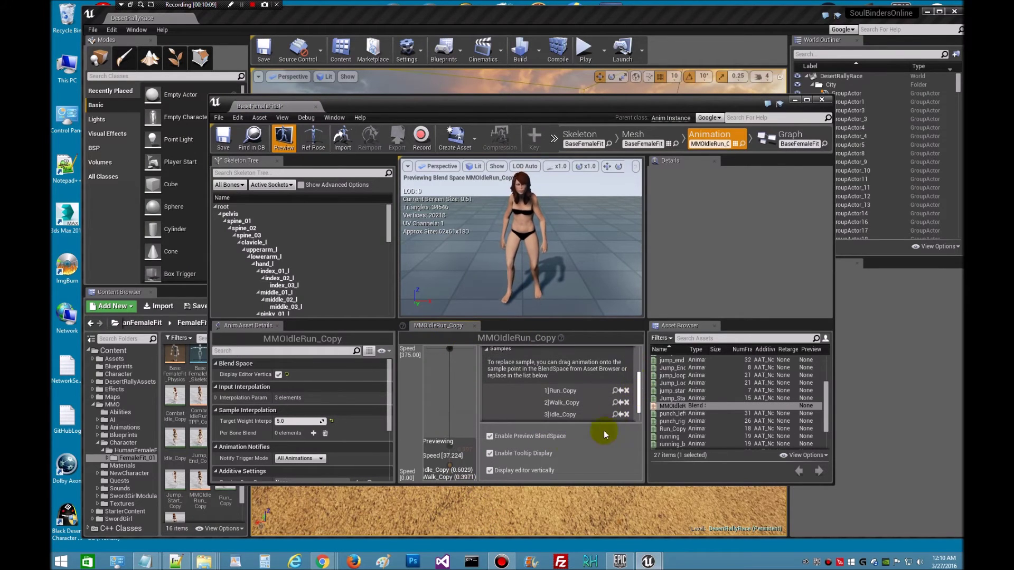
click(489, 453)
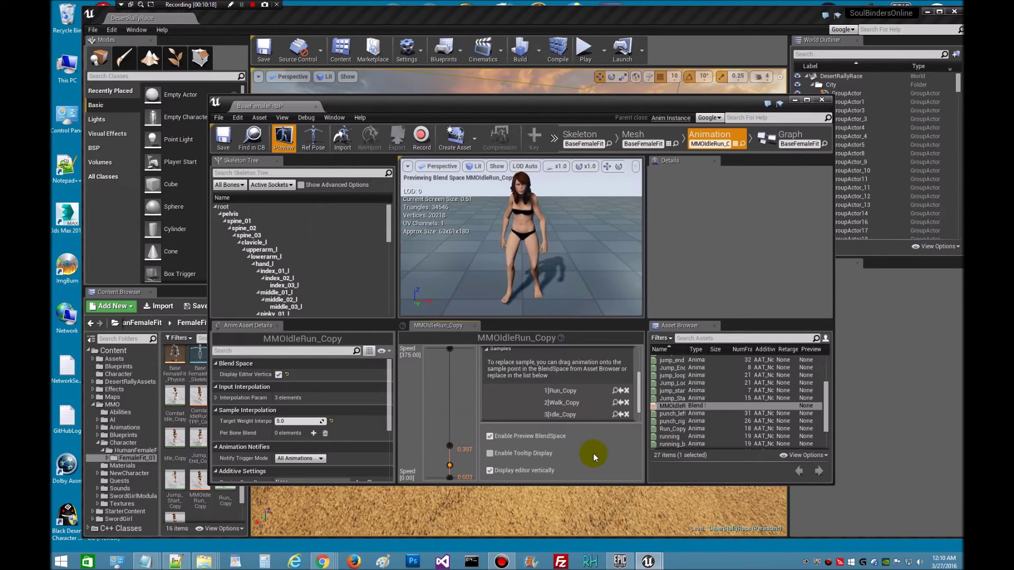
Enlarge the BaseFemaleFitBP editor window and widen the asset browser's Name column to make the animation names readable
click(826, 409)
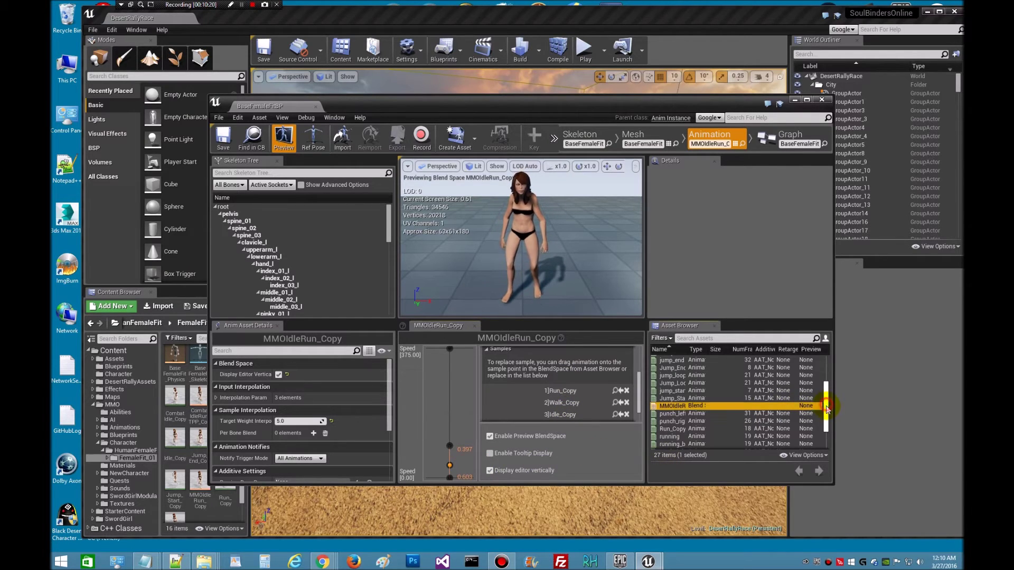
drag(675, 483, 680, 524)
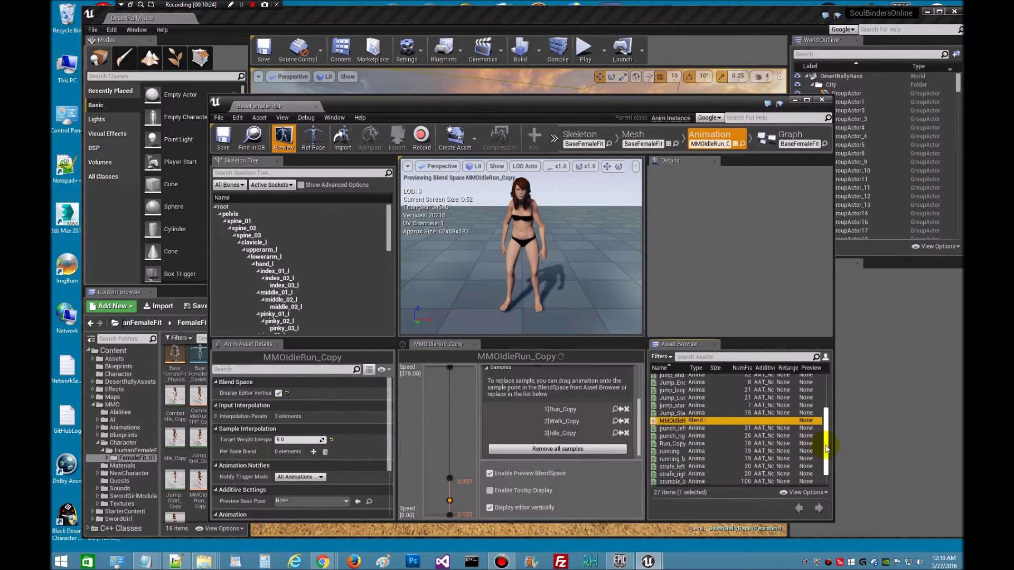
scroll(827, 449, down, 3)
mouse_move(690, 482)
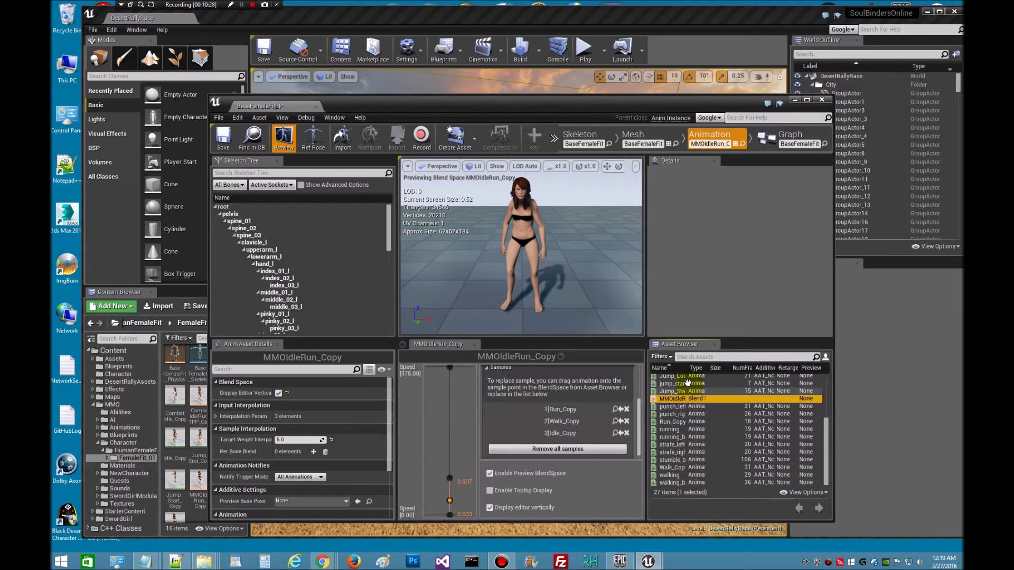
drag(688, 373, 703, 373)
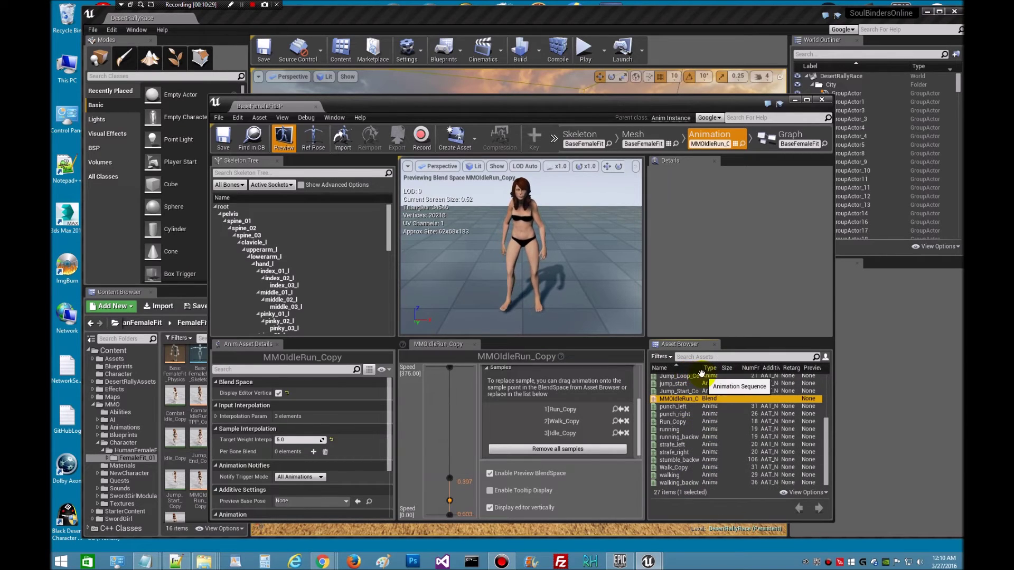
click(833, 300)
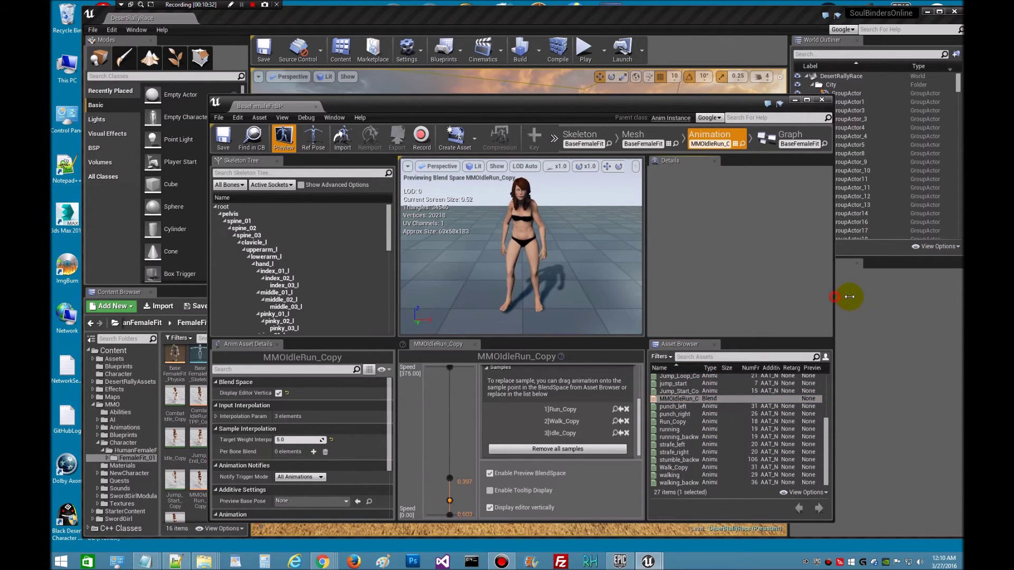
drag(836, 297, 896, 296)
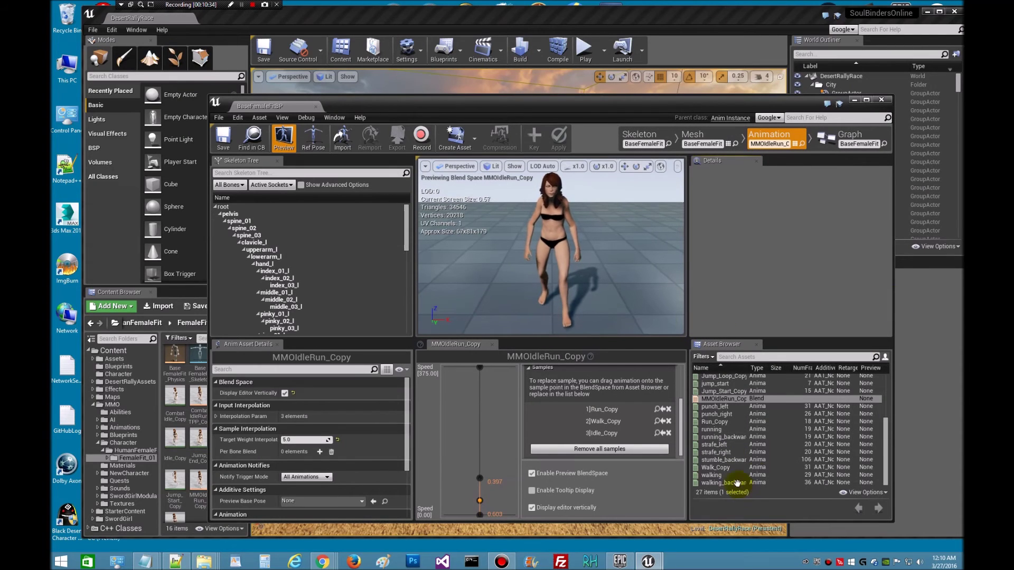
Replace the Run_Copy sample at speed 375 of MMOIdleRun_Copy with the running animation
scroll(885, 455, up, 2)
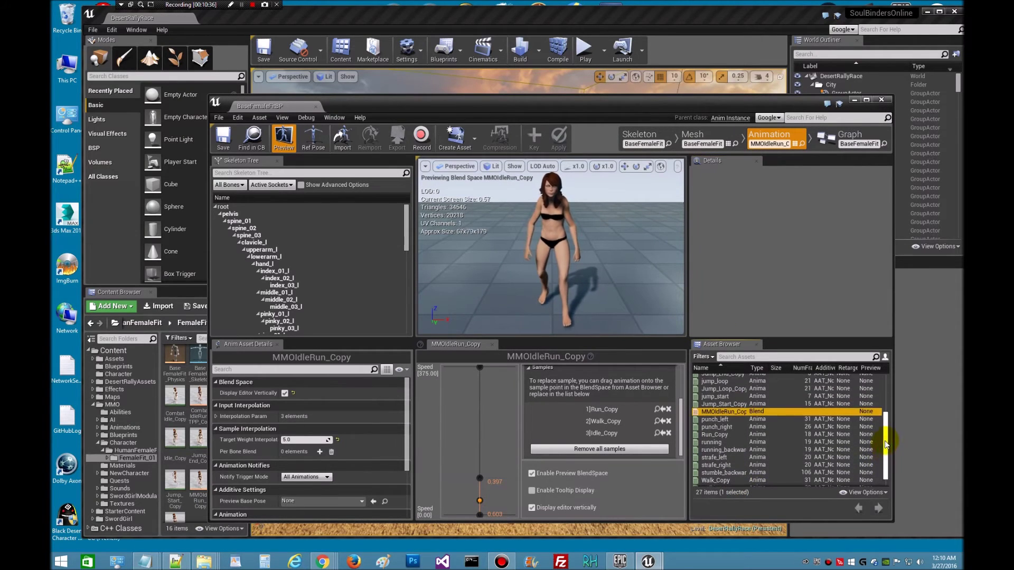
click(709, 463)
click(709, 459)
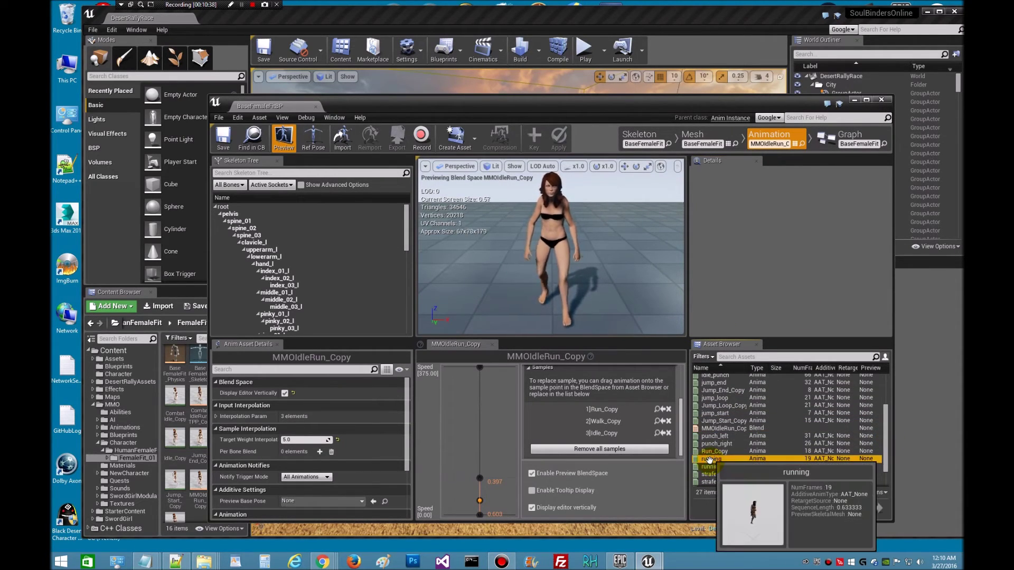
drag(710, 460, 479, 365)
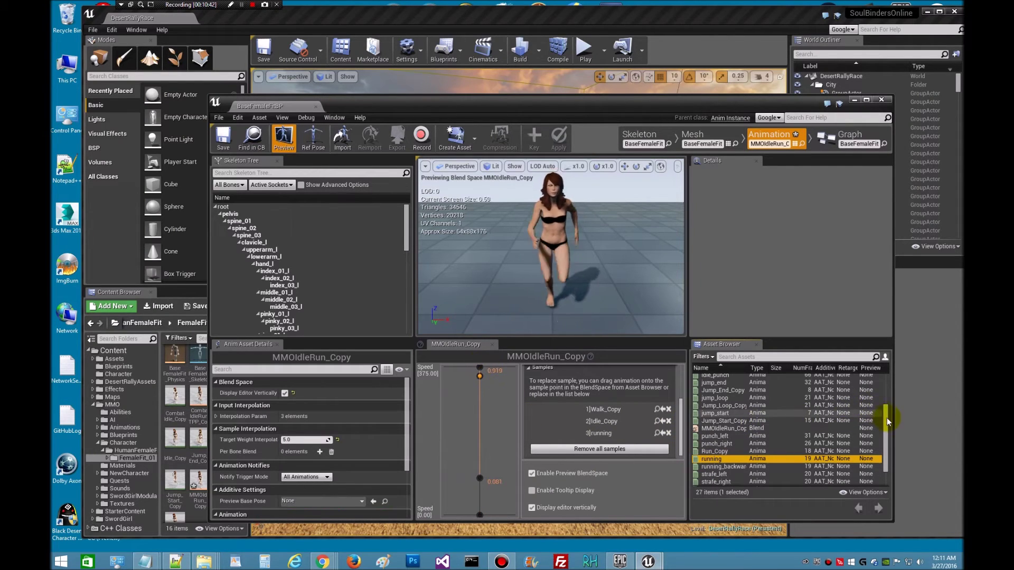
Replace the Idle_Copy sample at speed 0 with idle and the Walk_Copy sample with walking in MMOIdleRun_Copy
scroll(886, 406, up, 3)
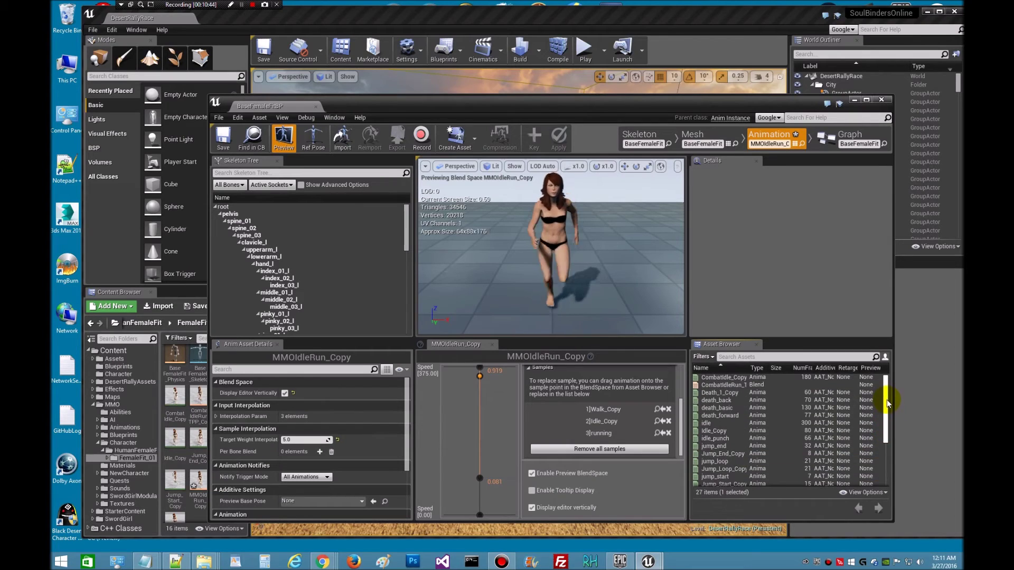
click(703, 423)
drag(701, 424, 479, 514)
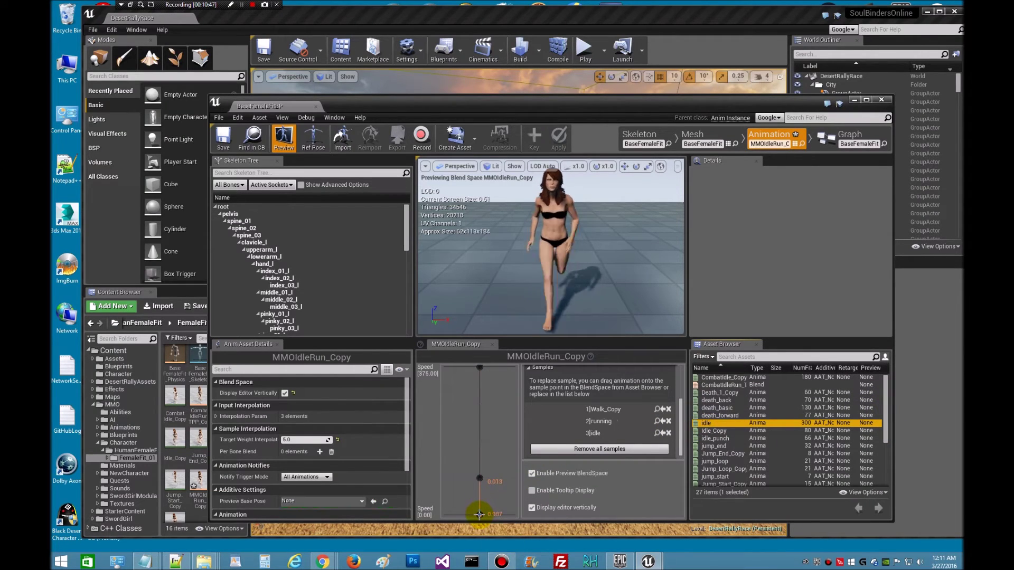
drag(887, 420, 882, 475)
drag(716, 478, 479, 479)
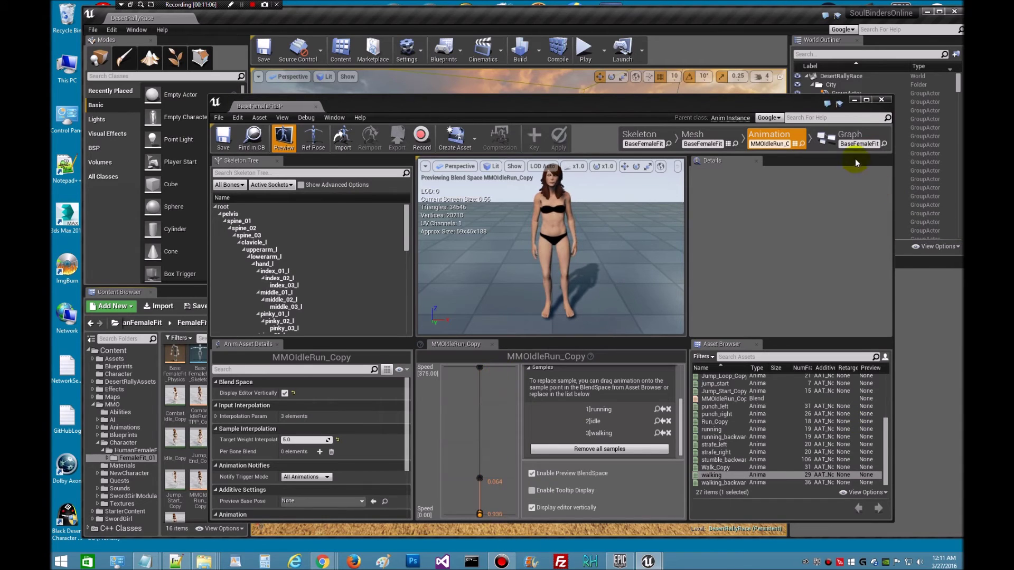
Open the CombatIdleRun_TPP_Copy blend space from the Idle/Run state graph and show its sample list
click(843, 147)
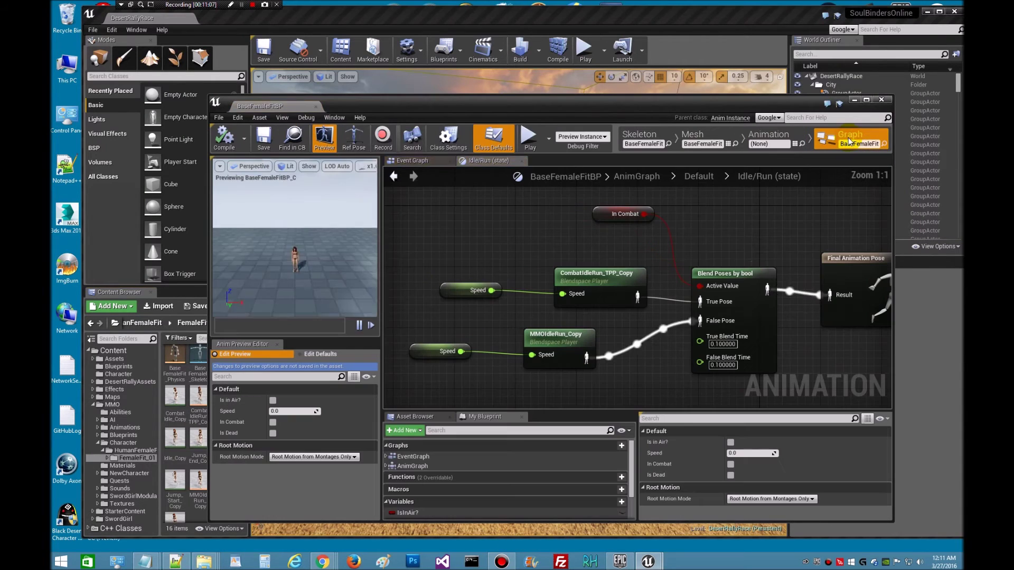
click(585, 286)
double_click(589, 278)
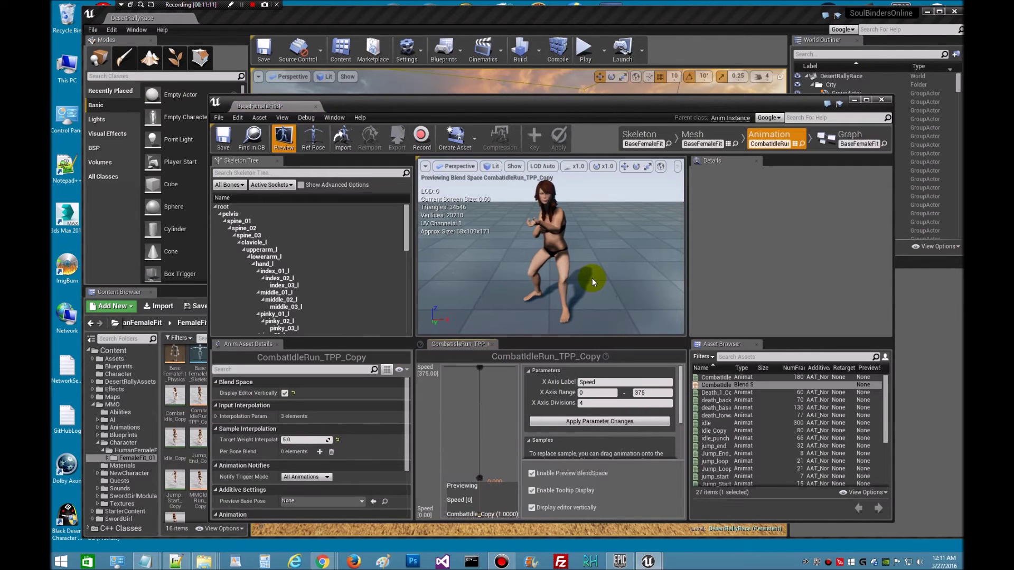
click(697, 423)
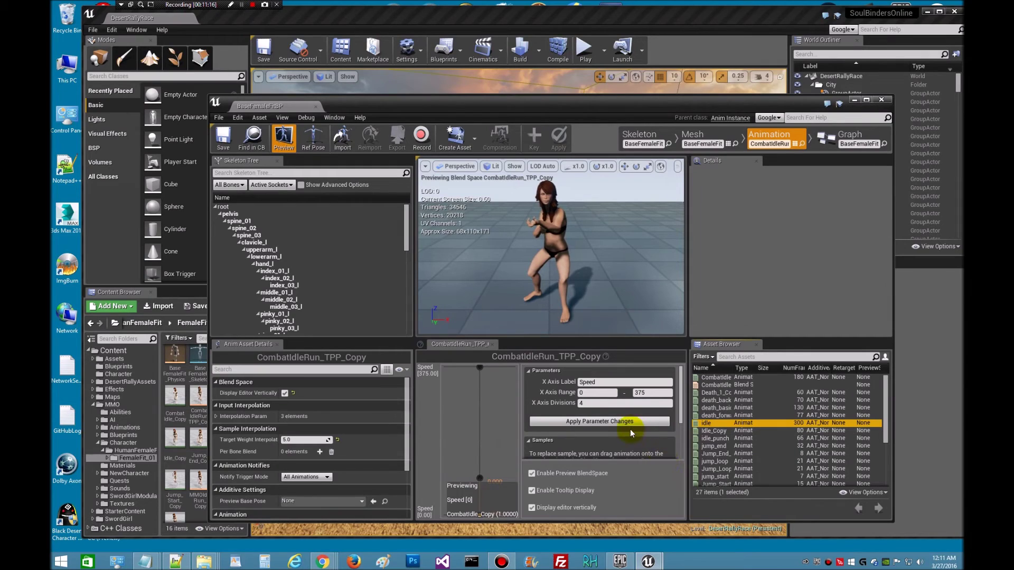
drag(681, 388, 690, 449)
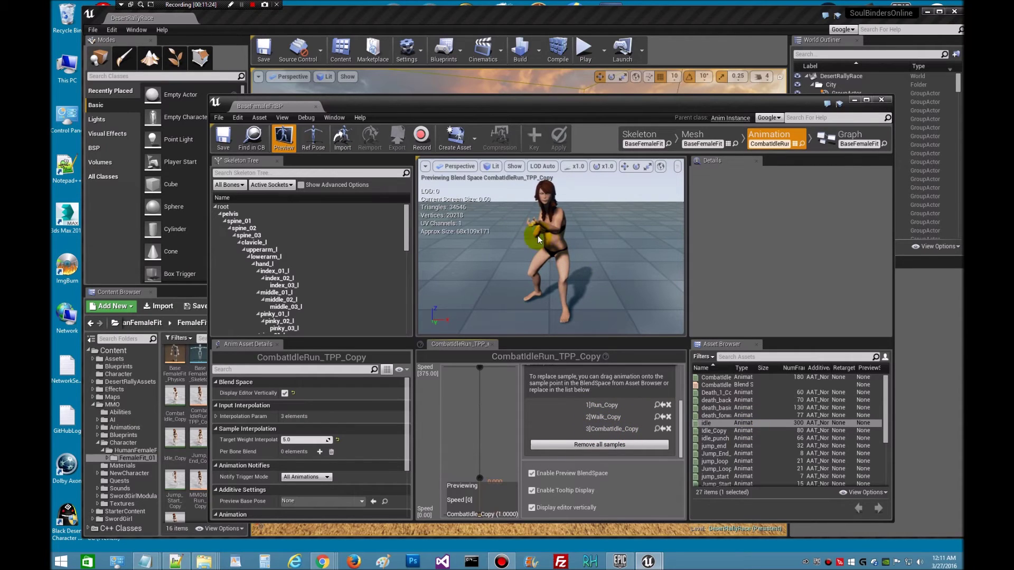
Replace the CombatIdle_Copy sample at speed 0 of CombatIdleRun_TPP_Copy with the idle_punch animation
drag(887, 421, 891, 460)
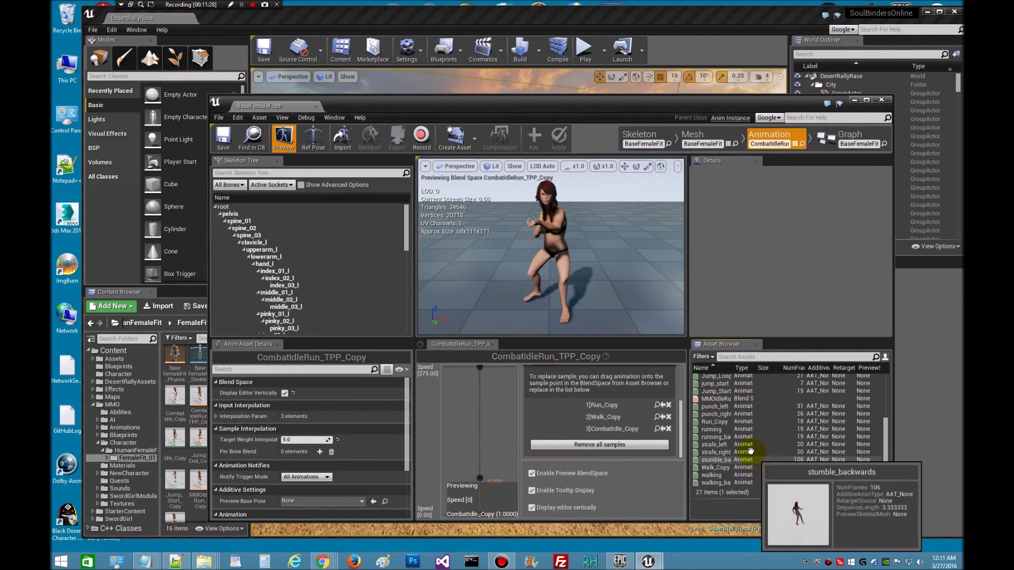
scroll(886, 466, up, 4)
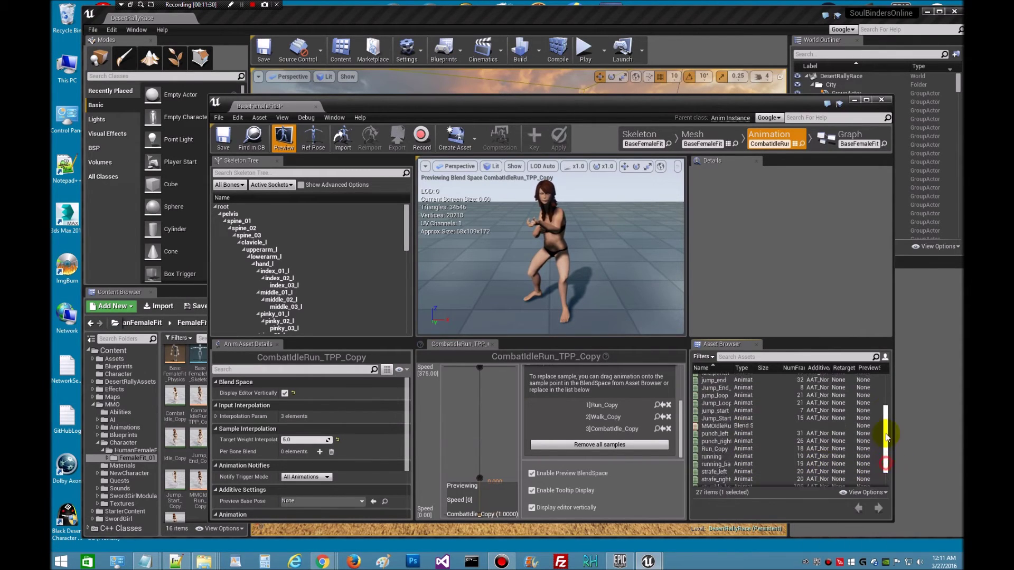
click(713, 425)
drag(707, 427, 529, 452)
drag(490, 504, 480, 517)
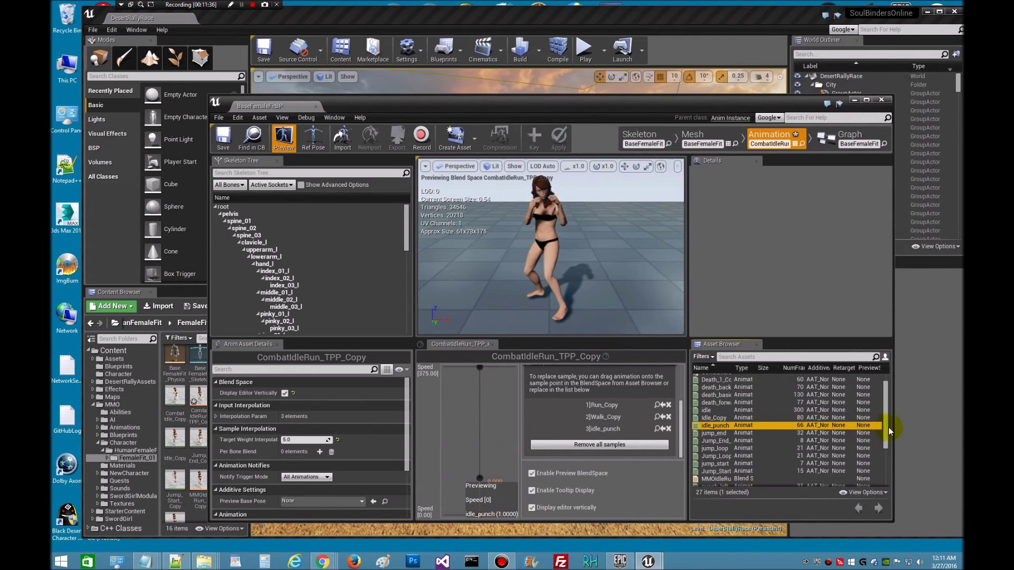
Replace the Walk_Copy and Run_Copy samples of CombatIdleRun_TPP_Copy with walking and running, and save the blend space
drag(885, 427, 890, 467)
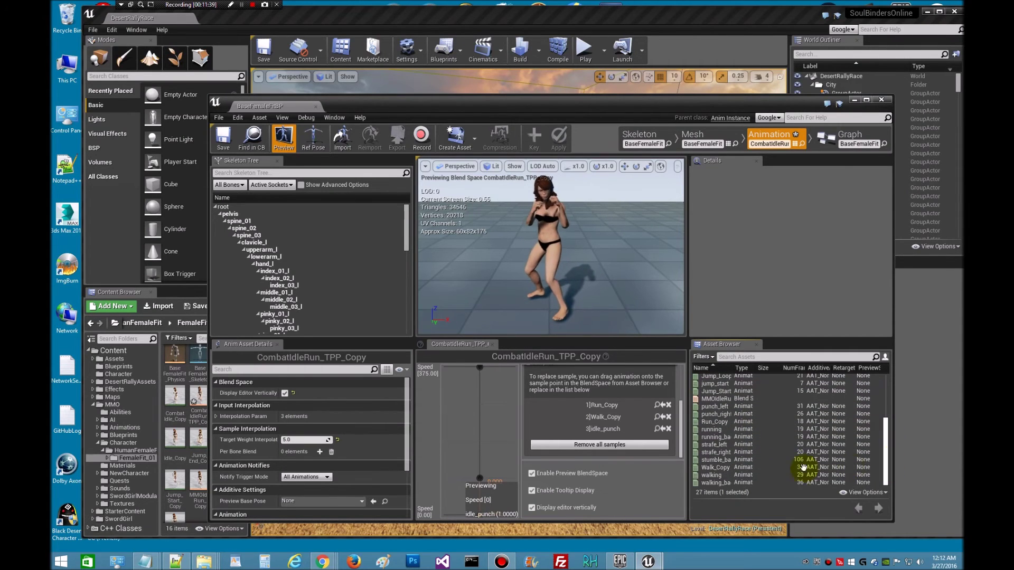
click(705, 475)
drag(698, 476, 479, 477)
drag(883, 460, 882, 445)
mouse_move(704, 455)
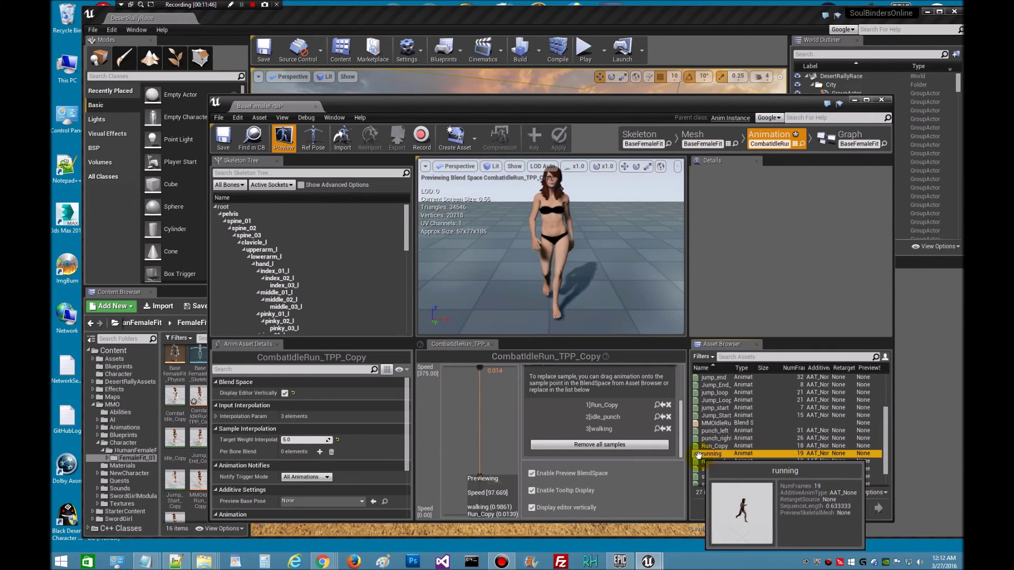
drag(704, 455, 480, 366)
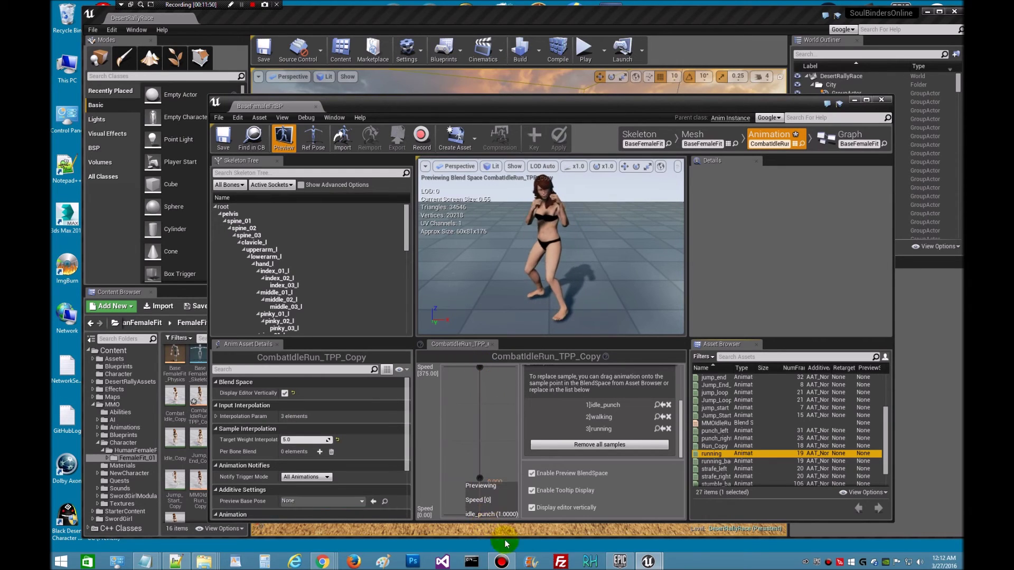
click(222, 137)
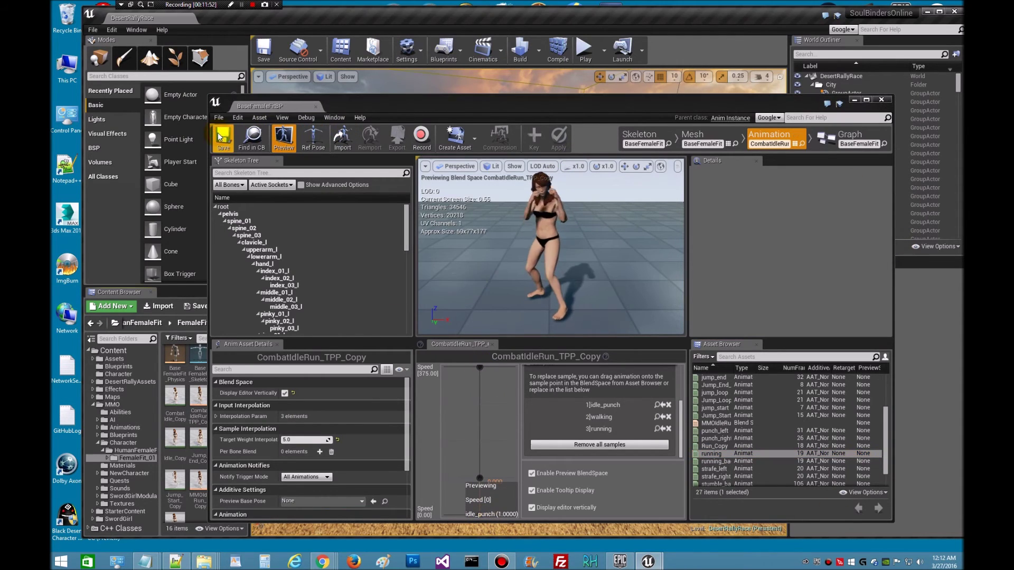
Return to the blueprint's AnimGraph and go into the JumpStart state of the Default state machine
click(847, 141)
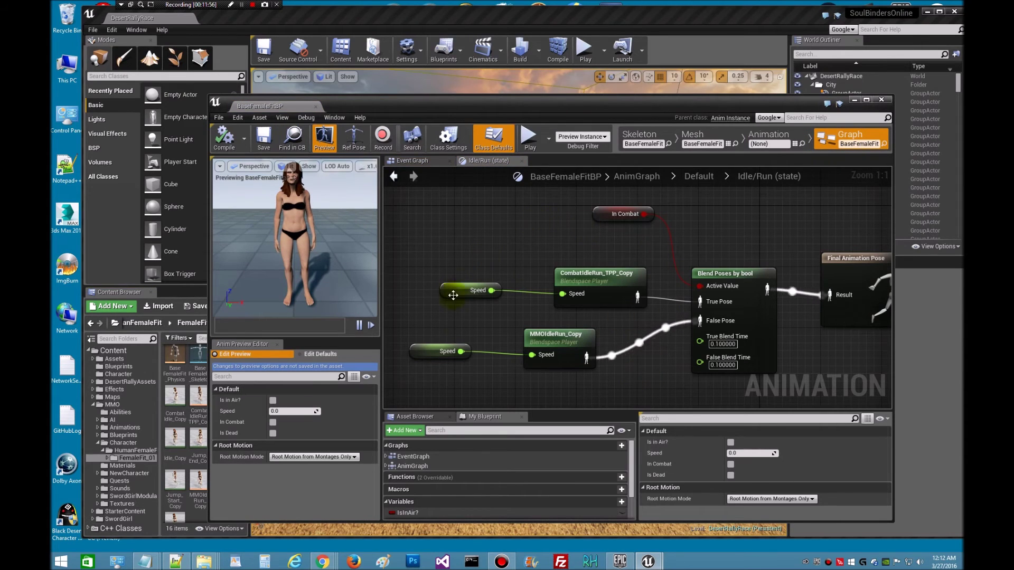
click(417, 467)
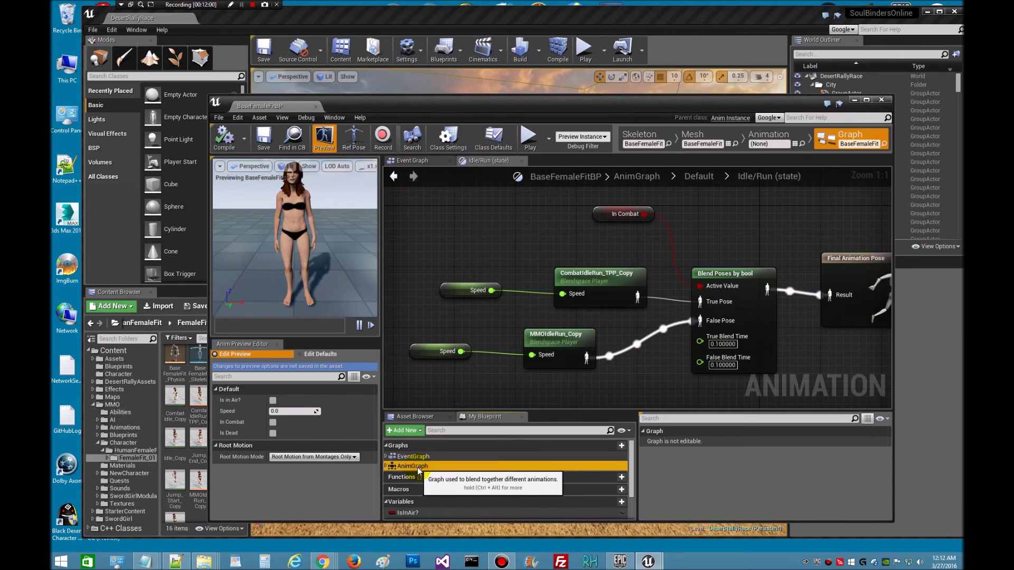
double_click(412, 465)
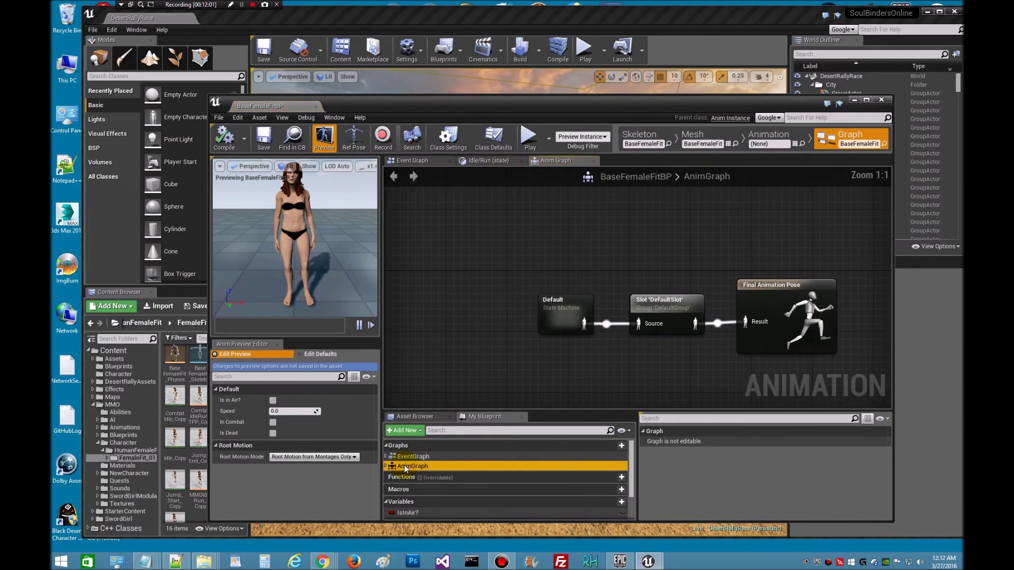
double_click(551, 319)
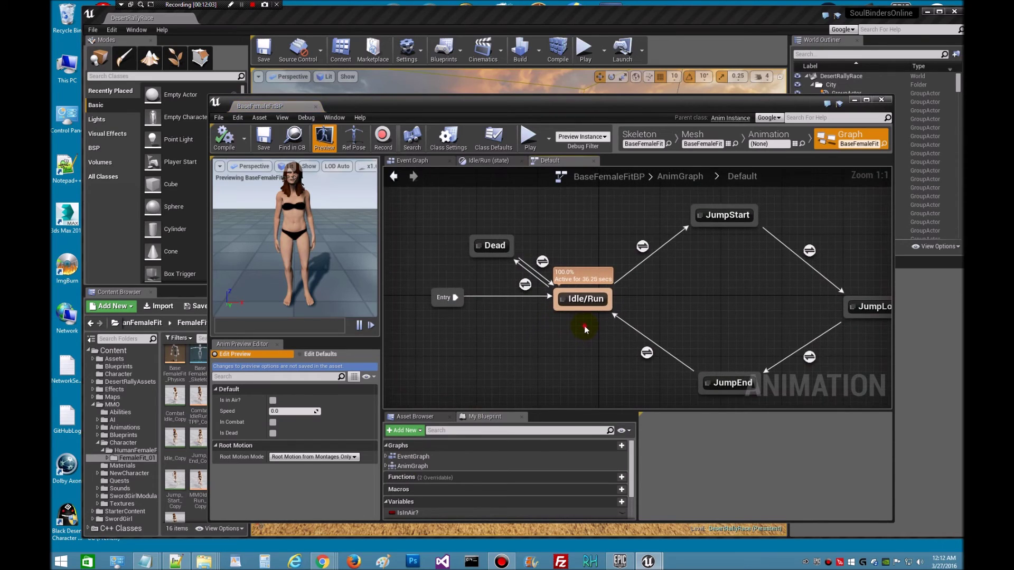
right_drag(725, 222, 635, 211)
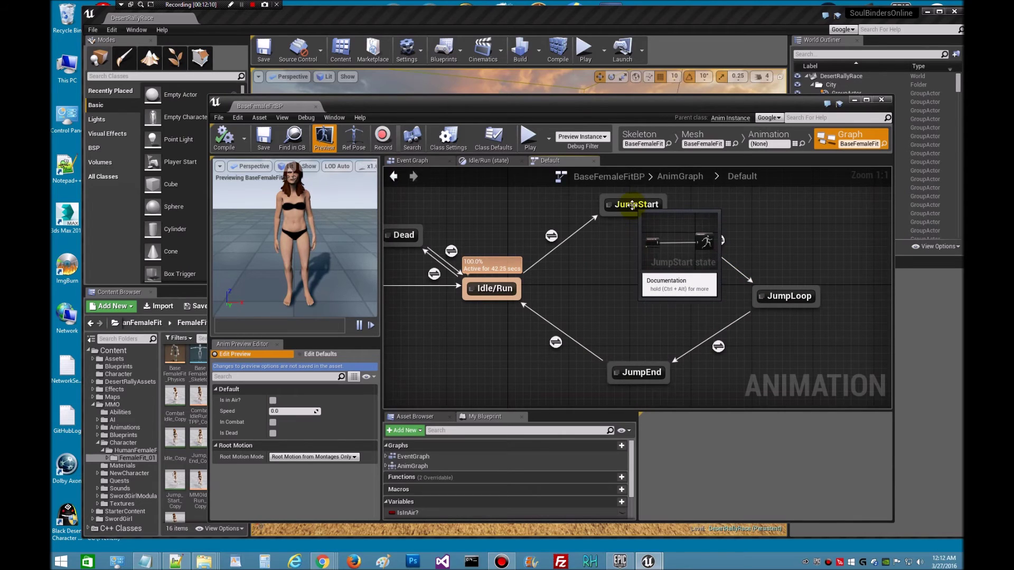
double_click(632, 205)
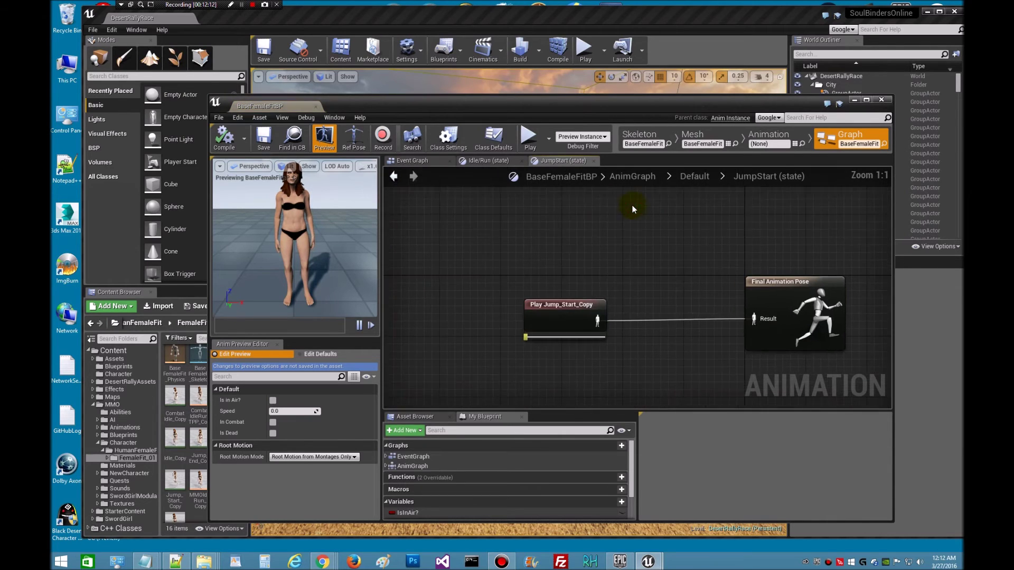
Set the sequence of the Play node in the JumpStart state to jump_start, and compile and save the blueprint
click(553, 313)
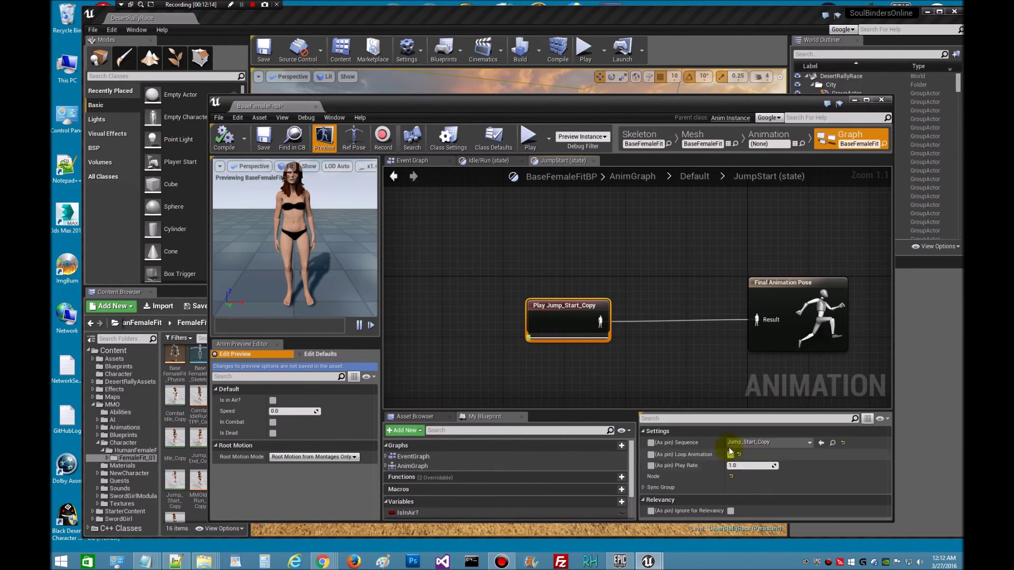
click(786, 443)
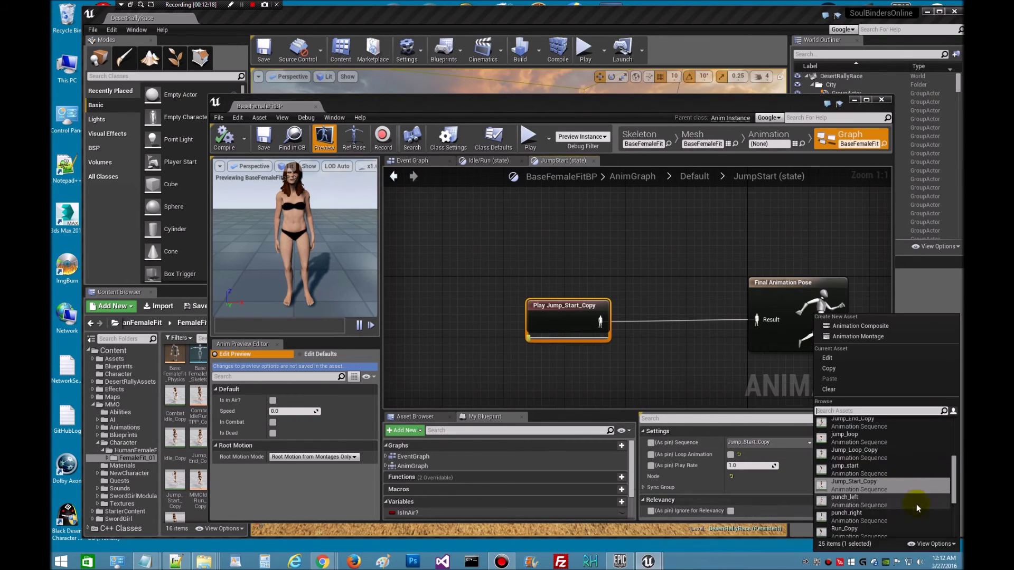
click(864, 471)
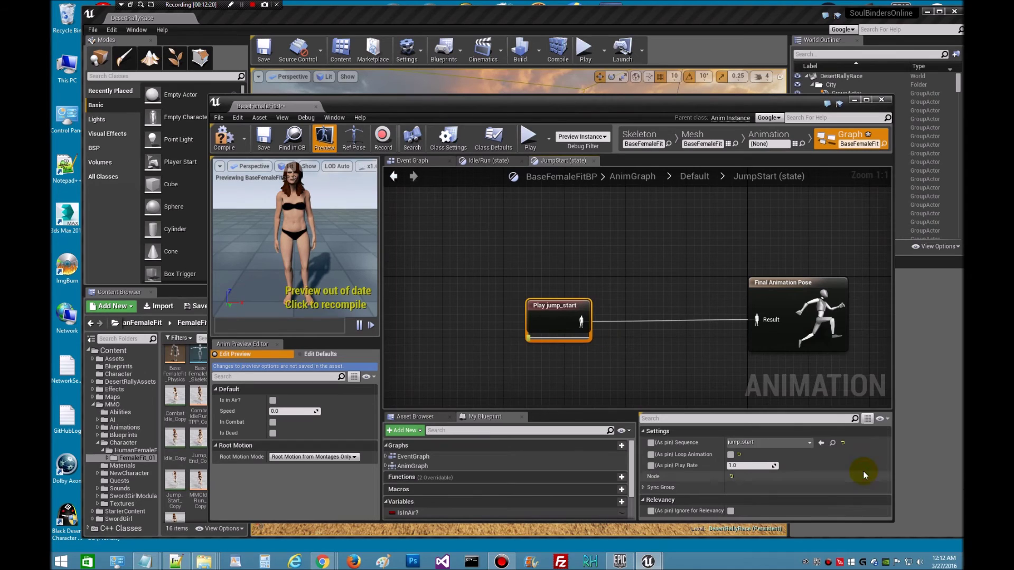
click(224, 138)
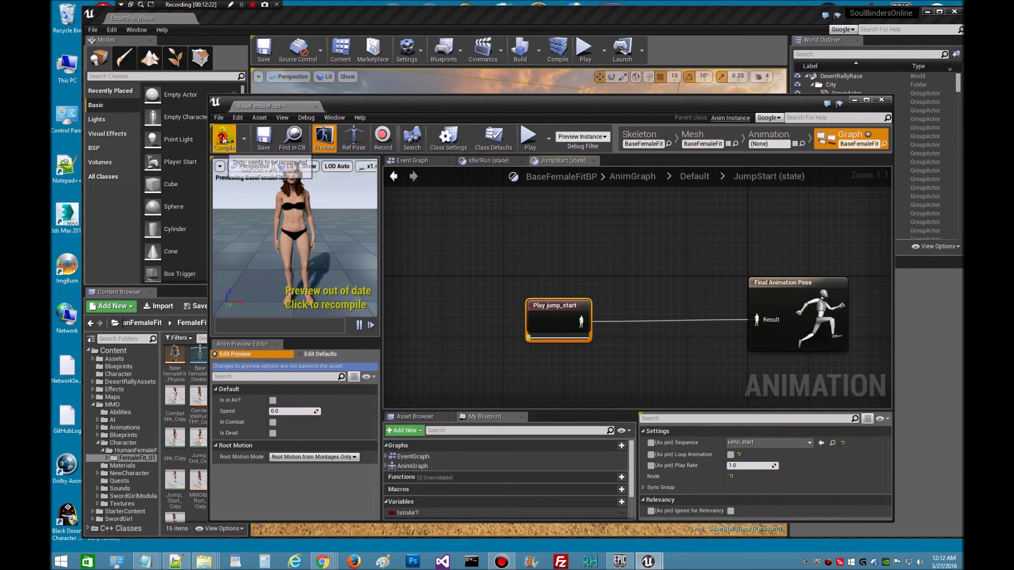
click(264, 137)
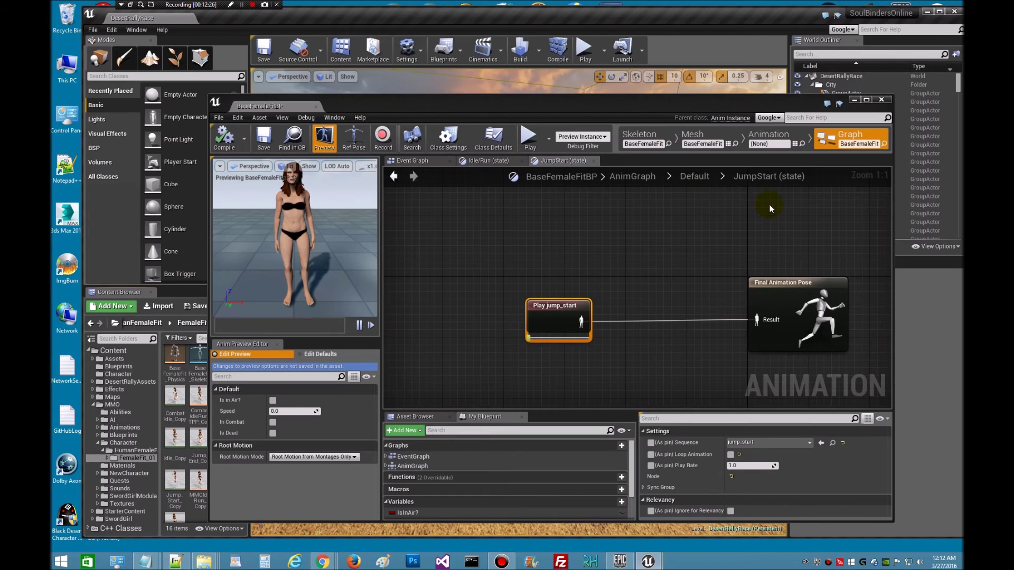
Return to the Default state machine and go into its JumpLoop state
click(751, 179)
click(702, 176)
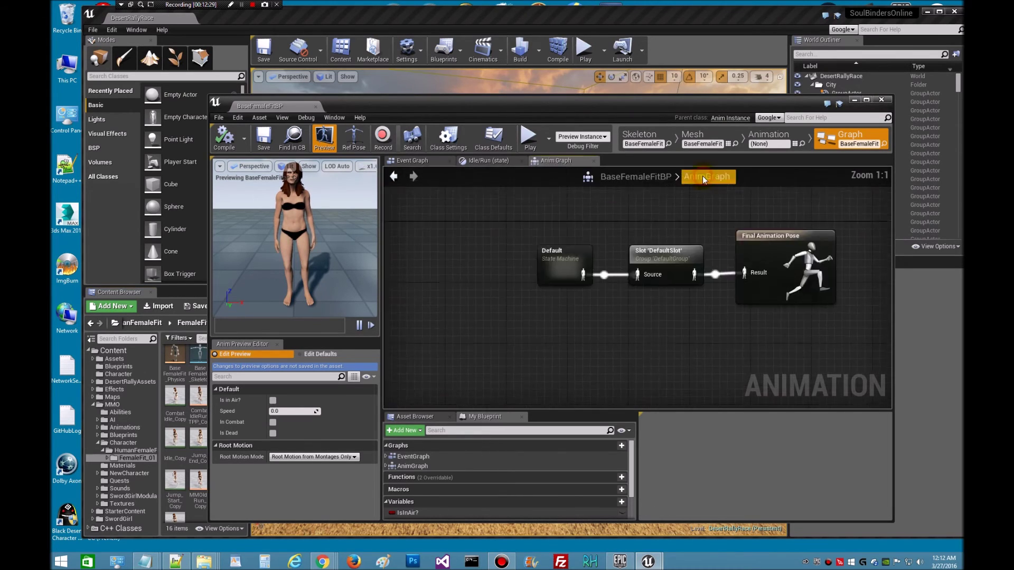
double_click(552, 319)
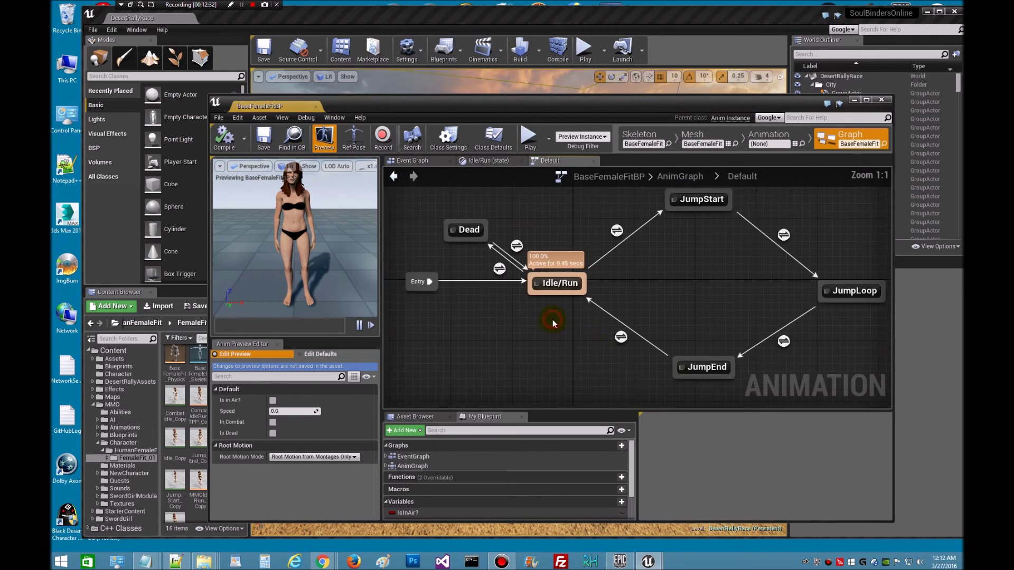
right_drag(552, 319, 596, 360)
right_drag(714, 302, 559, 289)
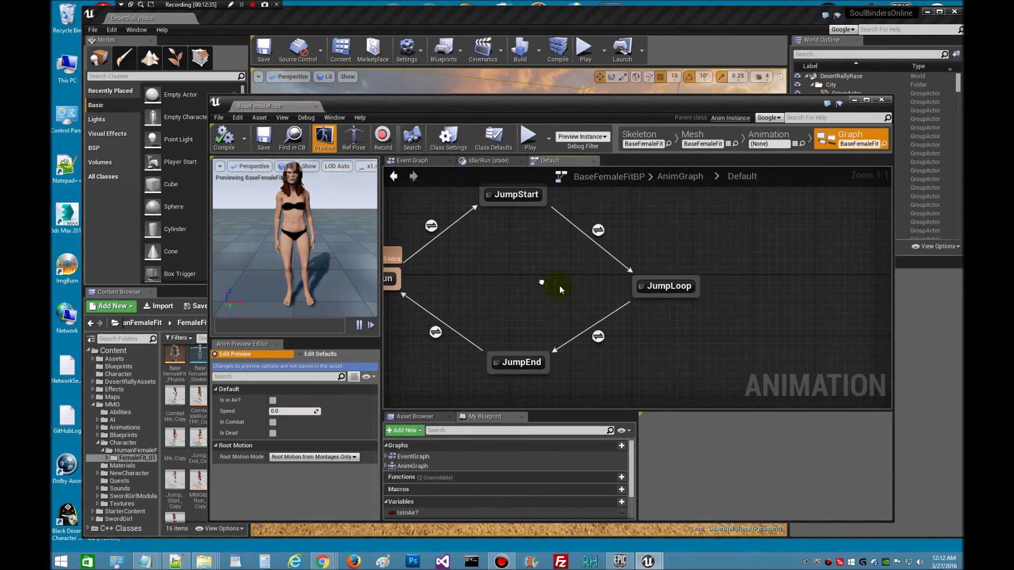
double_click(648, 286)
Replace the Jump_Loop_Copy sequence in the JumpLoop state with jump_loop, and compile and save the blueprint
click(610, 311)
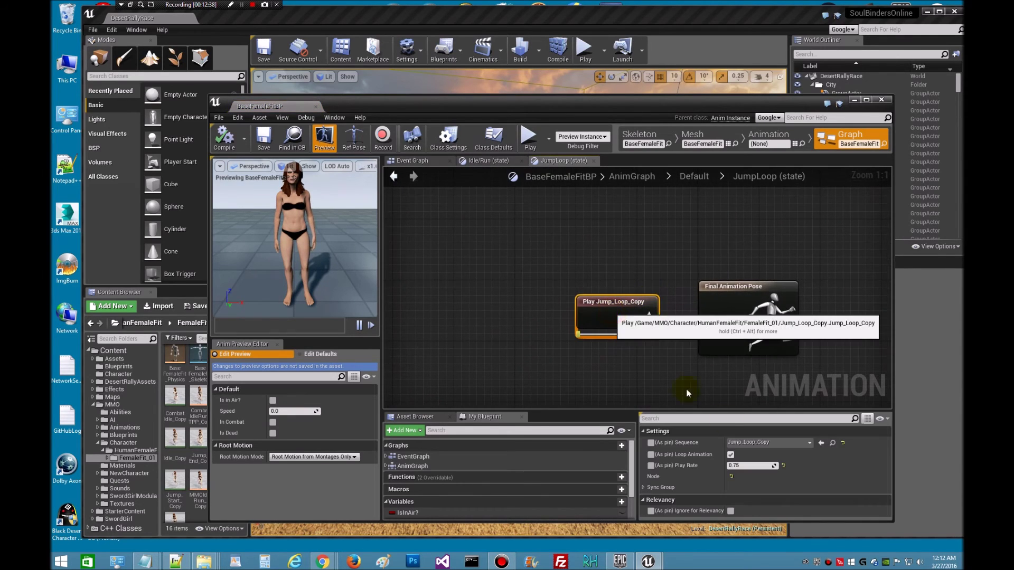
click(808, 443)
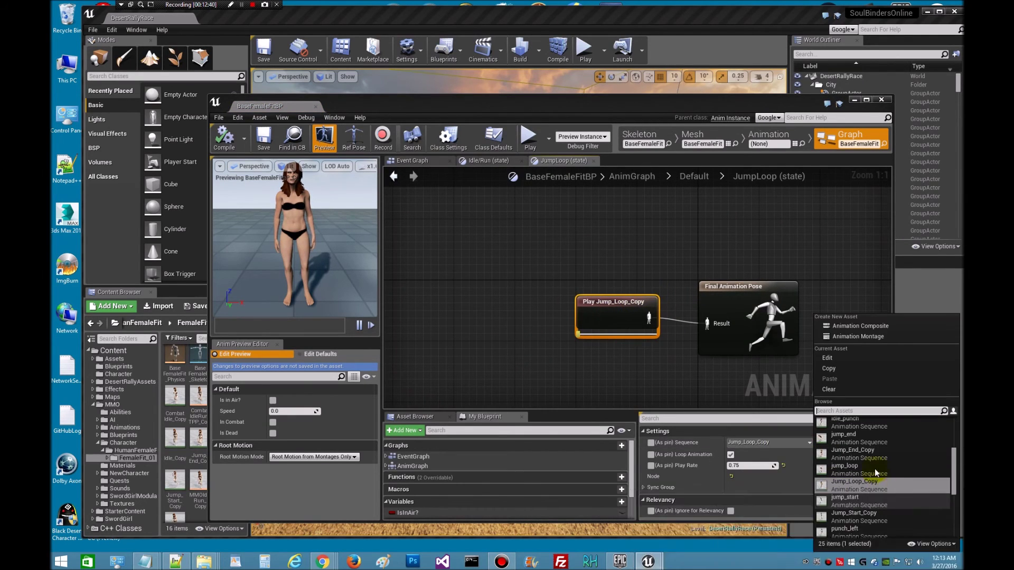
click(849, 469)
click(230, 141)
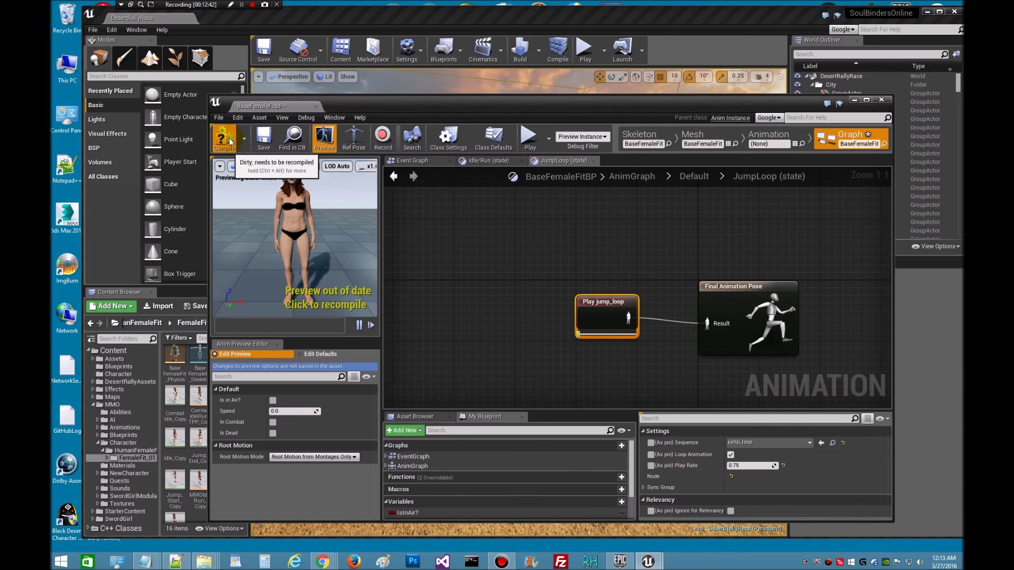
click(264, 142)
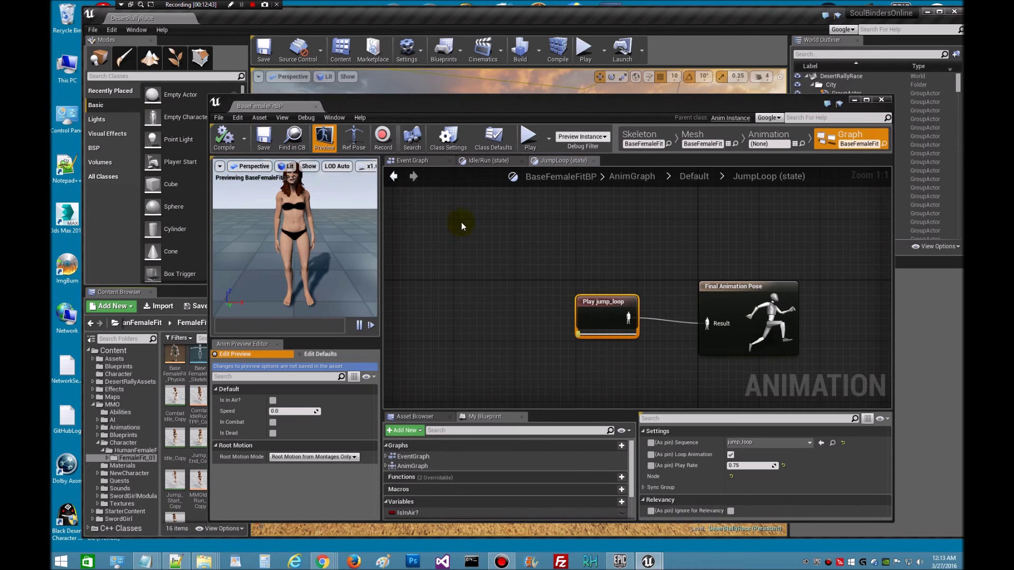
In the JumpEnd state of the Default state machine, replace Jump_End_Copy with jump_end, and compile and save the blueprint
click(699, 177)
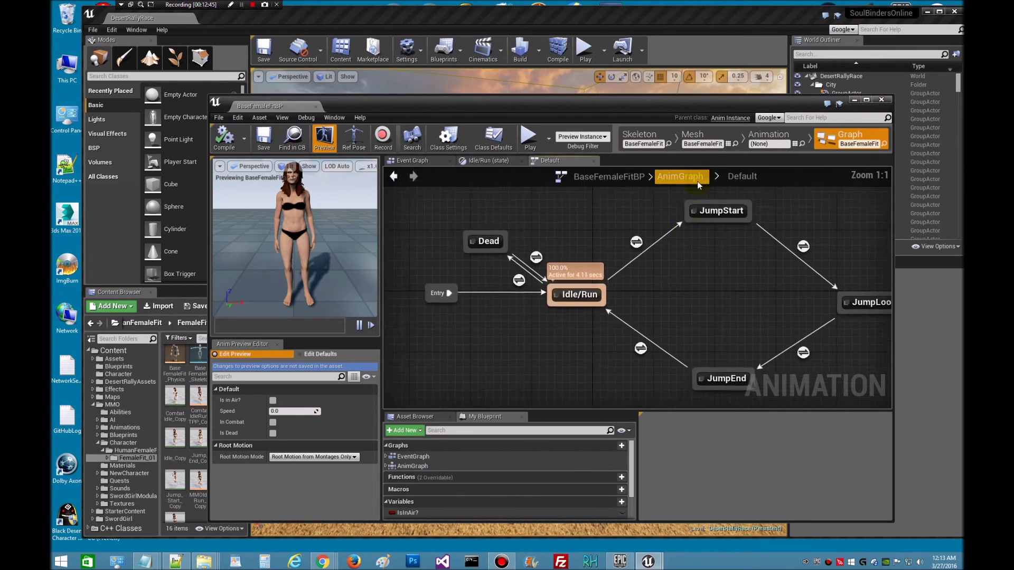
double_click(726, 384)
click(593, 321)
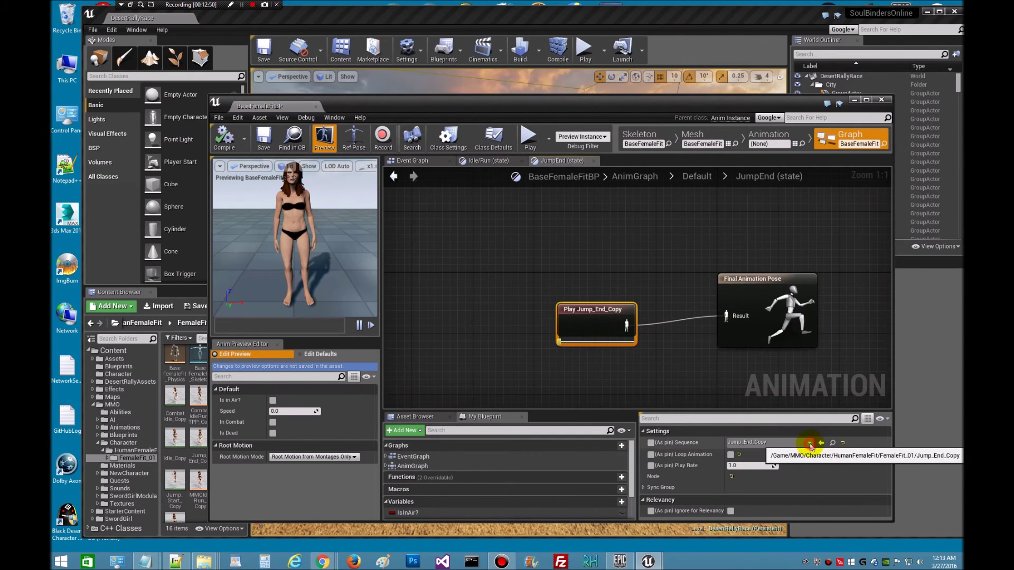
click(808, 443)
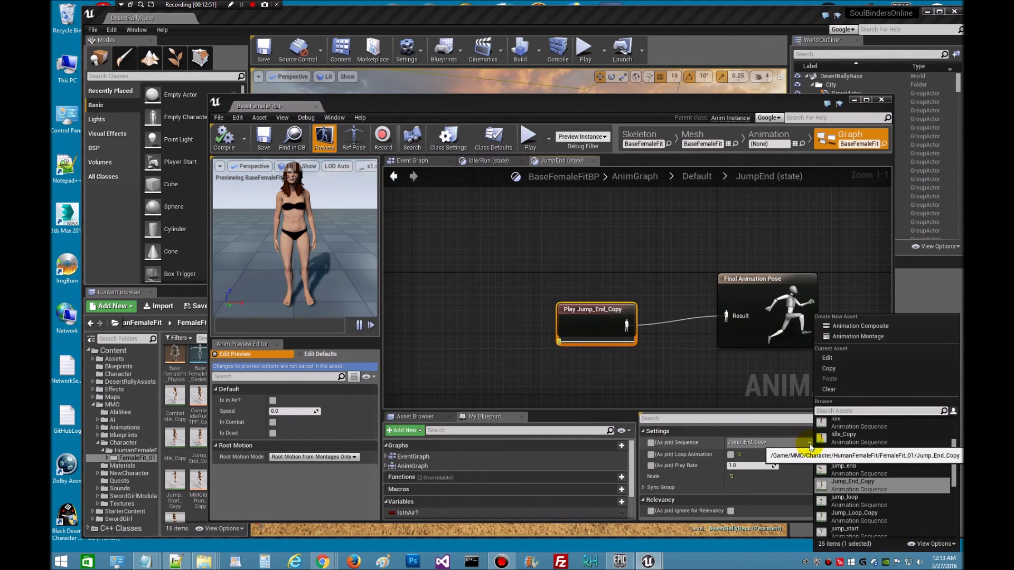
click(872, 467)
click(224, 136)
click(270, 148)
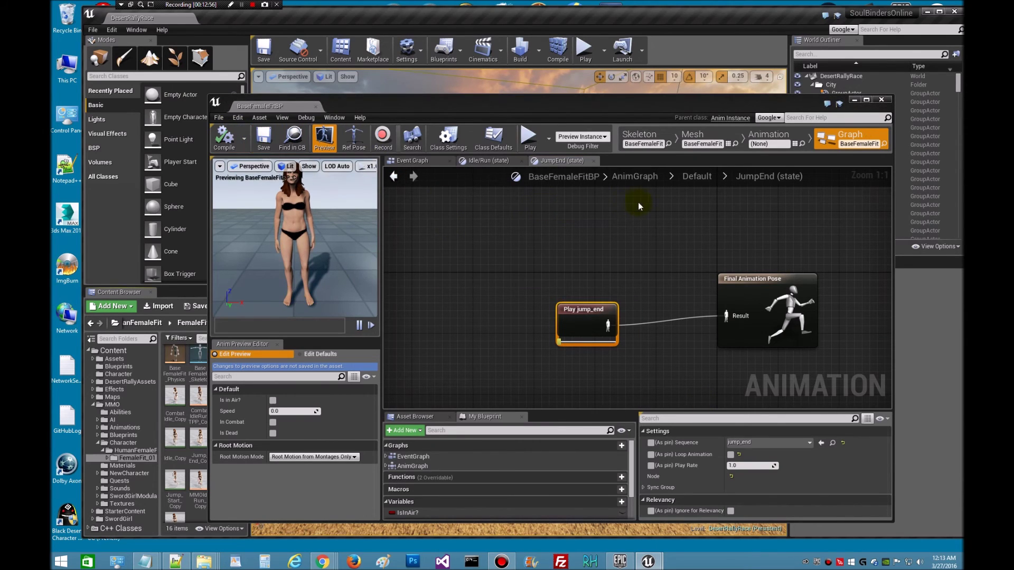
In the Dead state, replace Death_1_Copy with death_basic, then compile, save and close BaseFemaleFitBP
click(696, 176)
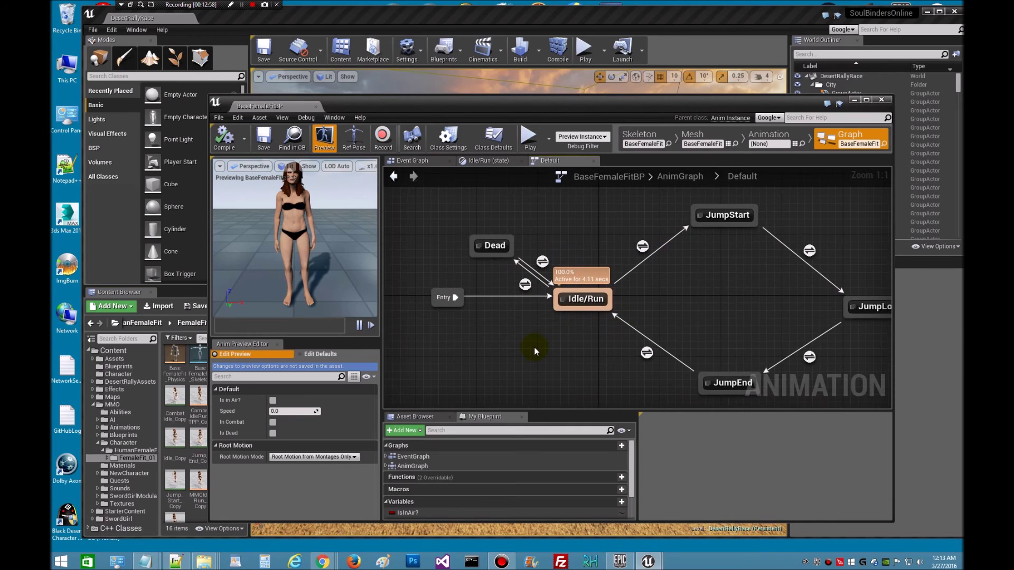
right_drag(532, 350, 543, 338)
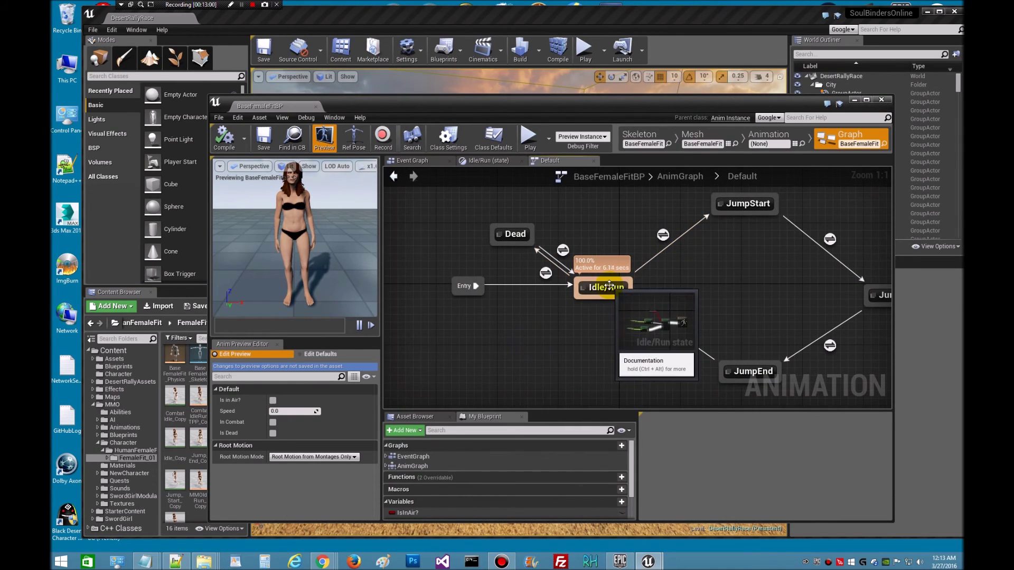
double_click(513, 234)
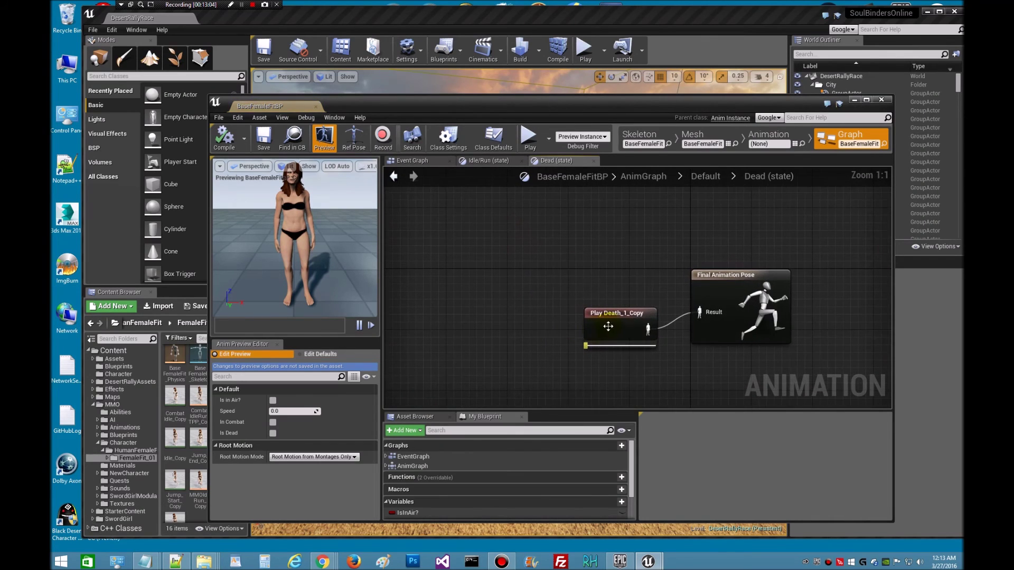
click(596, 333)
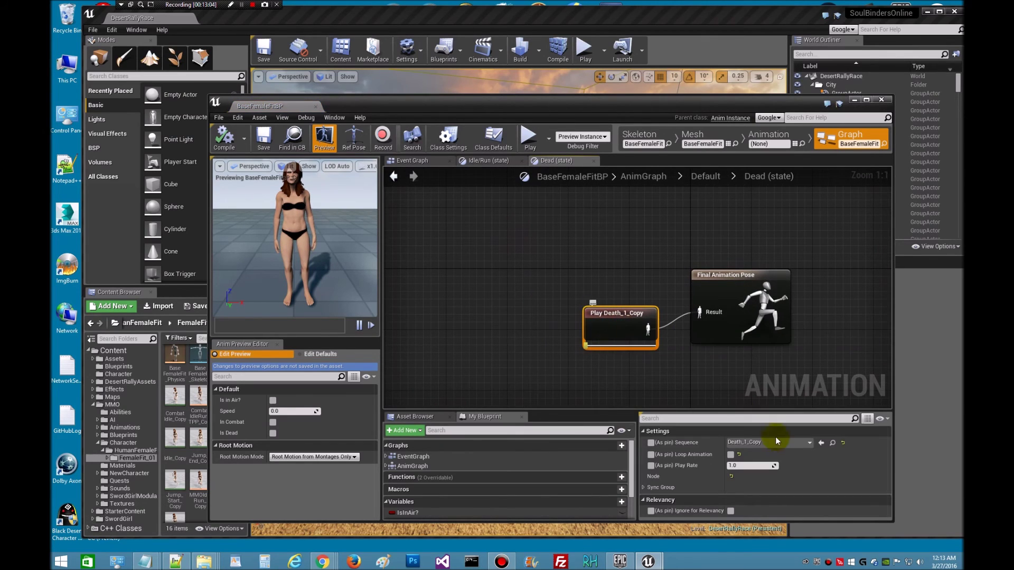
click(809, 442)
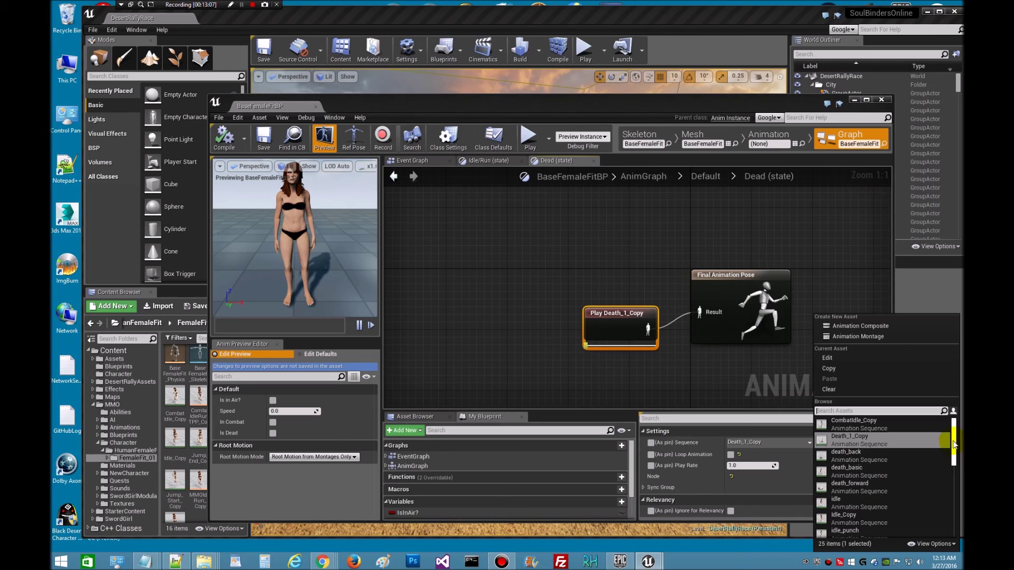
click(869, 471)
click(224, 137)
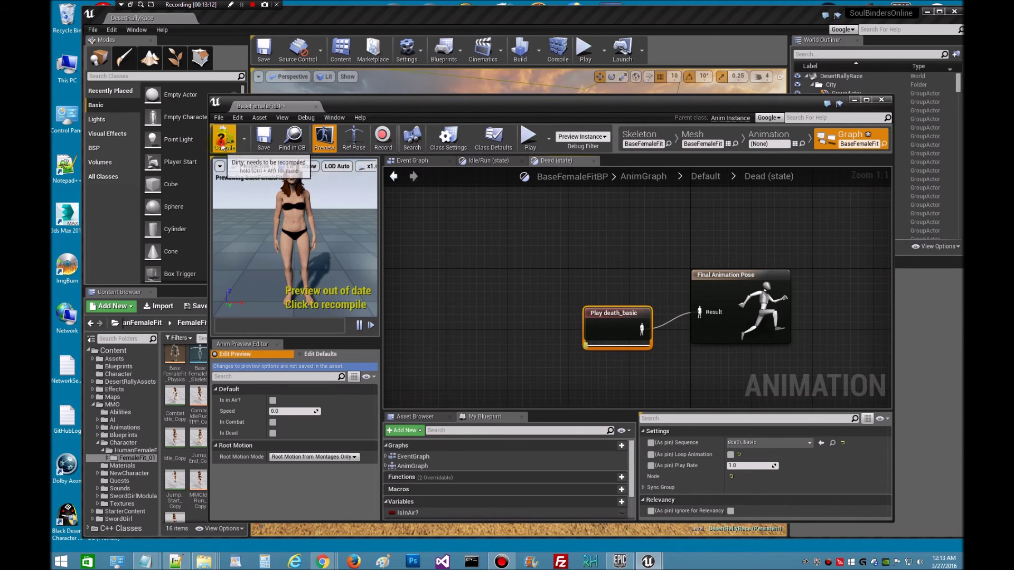
click(263, 138)
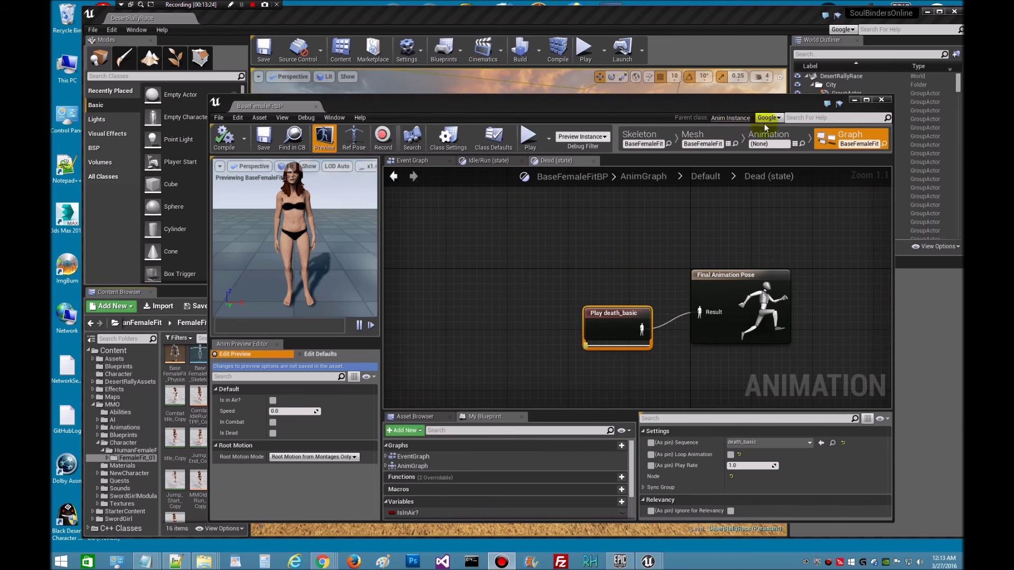
click(881, 99)
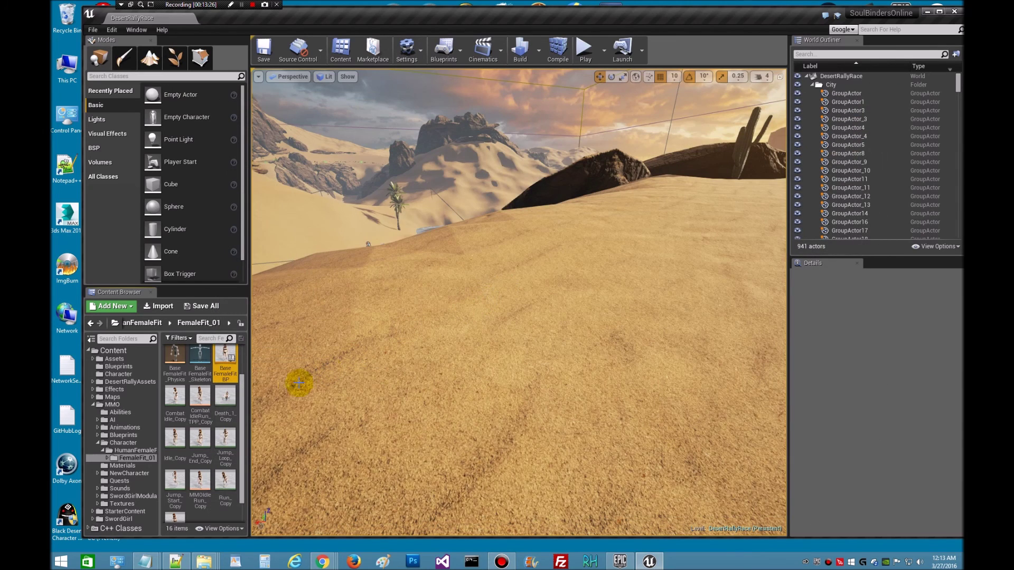
Delete the retargeted Walk_Copy and Run_Copy animations from the FemaleFit_01 folder
drag(238, 419, 240, 464)
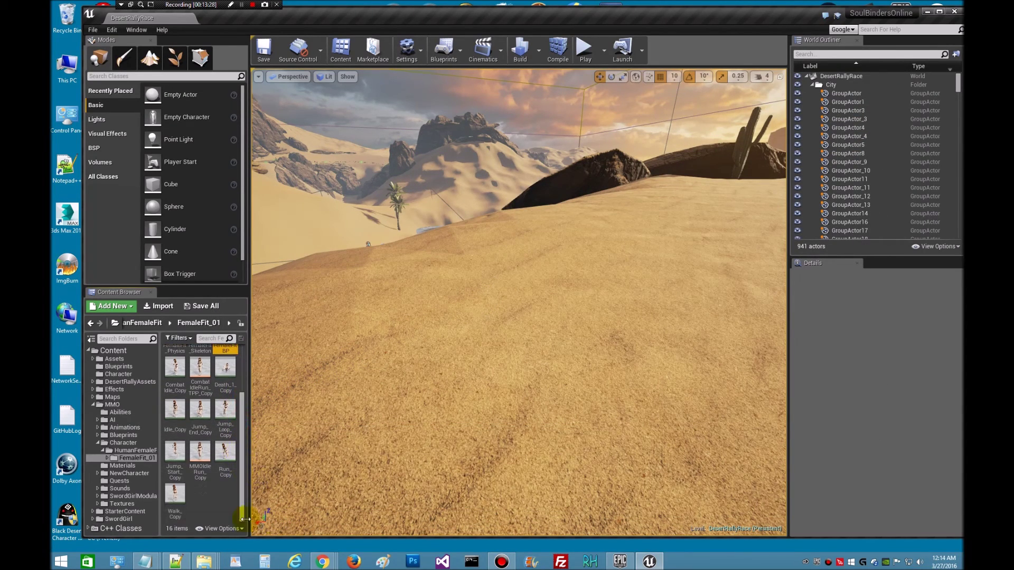
click(175, 495)
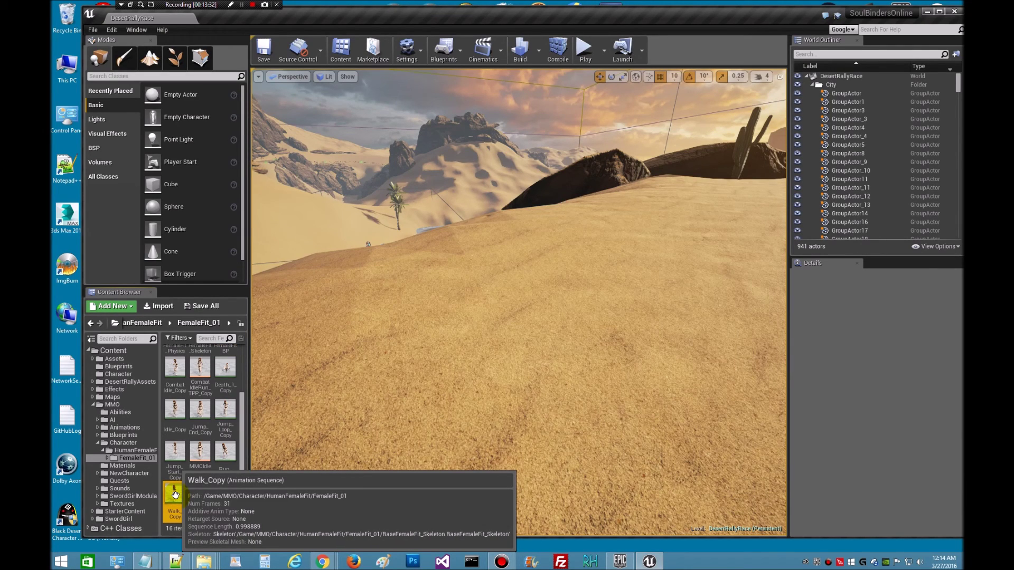
right_click(175, 495)
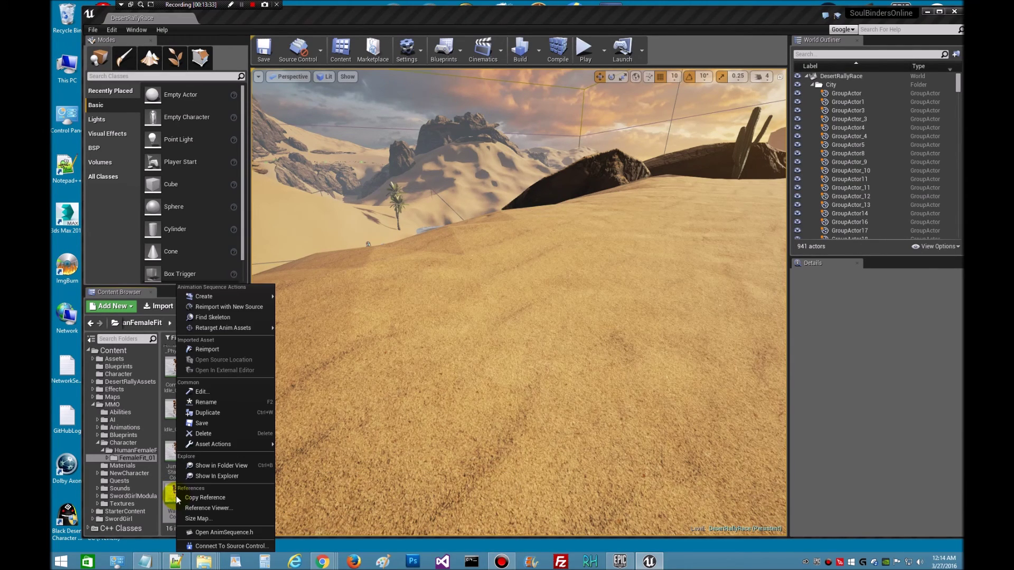
click(221, 434)
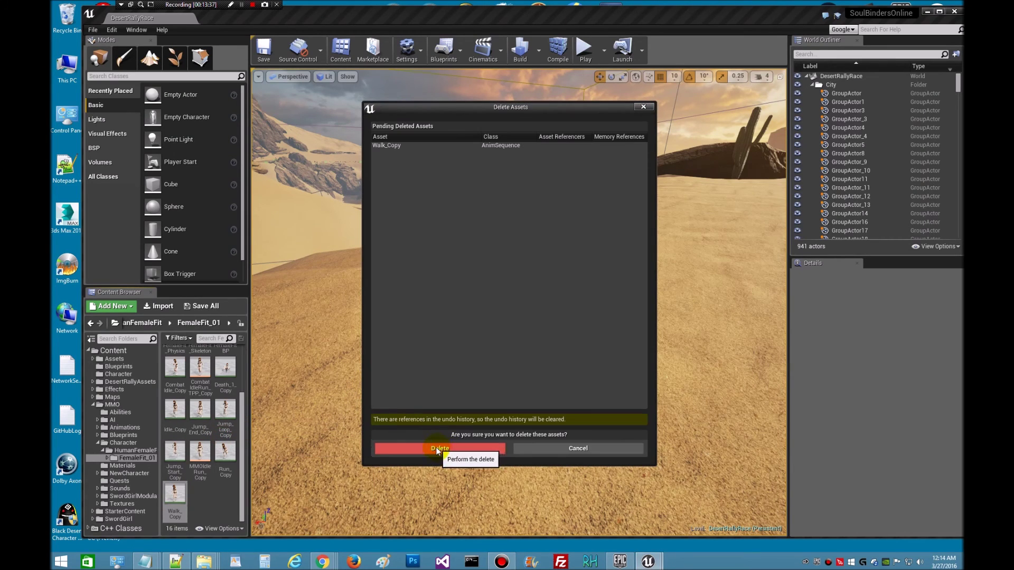
click(436, 449)
click(225, 494)
key(Delete)
click(429, 449)
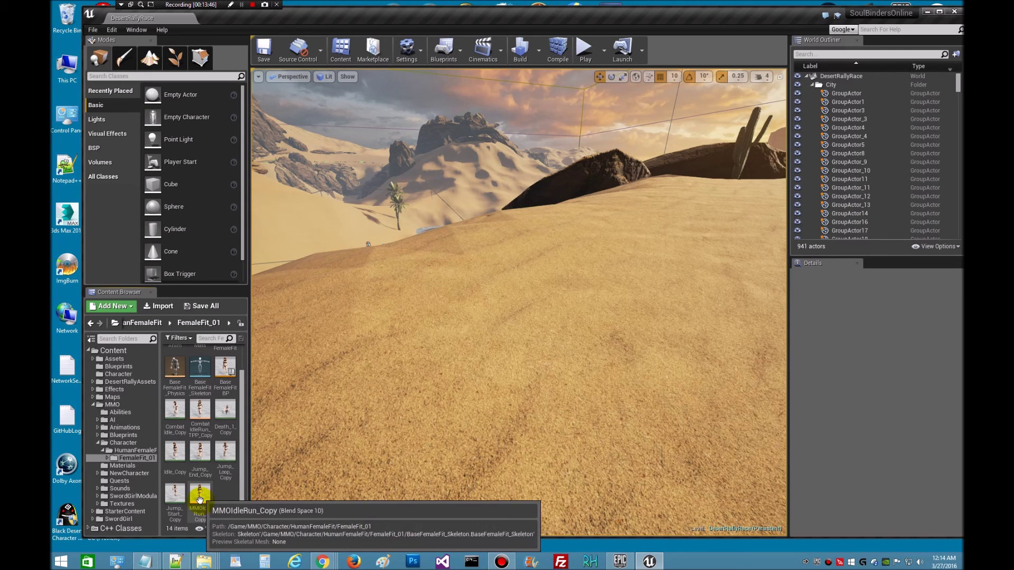
Delete the Jump_Start_Copy, Jump_Loop_Copy and Jump_End_Copy animations from the FemaleFit_01 folder
click(172, 497)
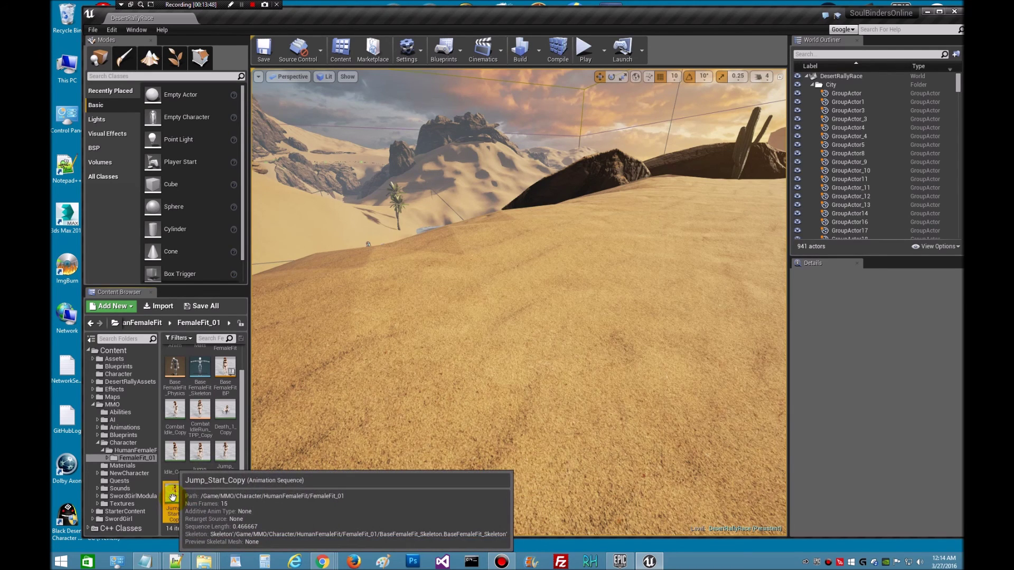
key(Delete)
click(451, 447)
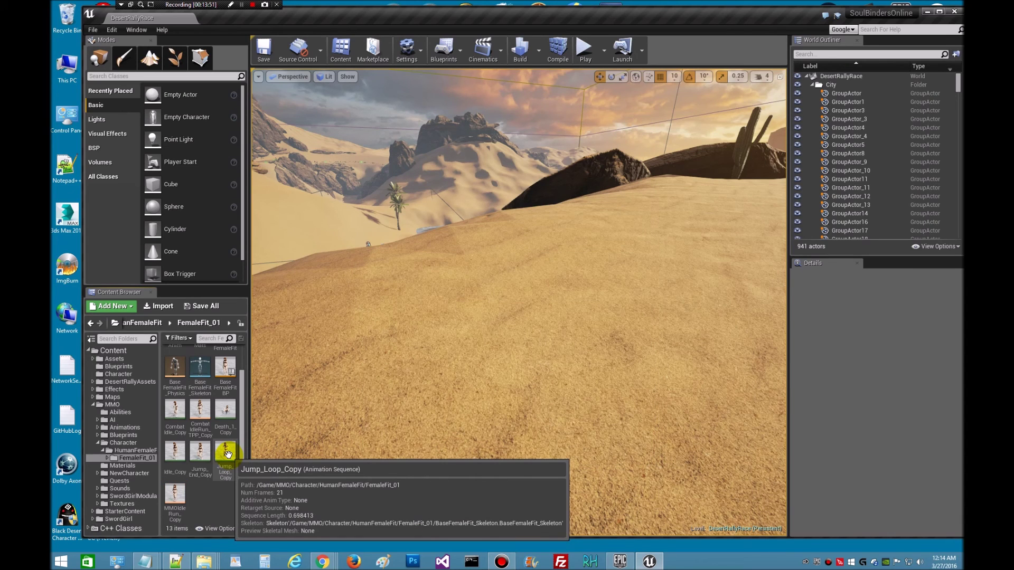
key(Delete)
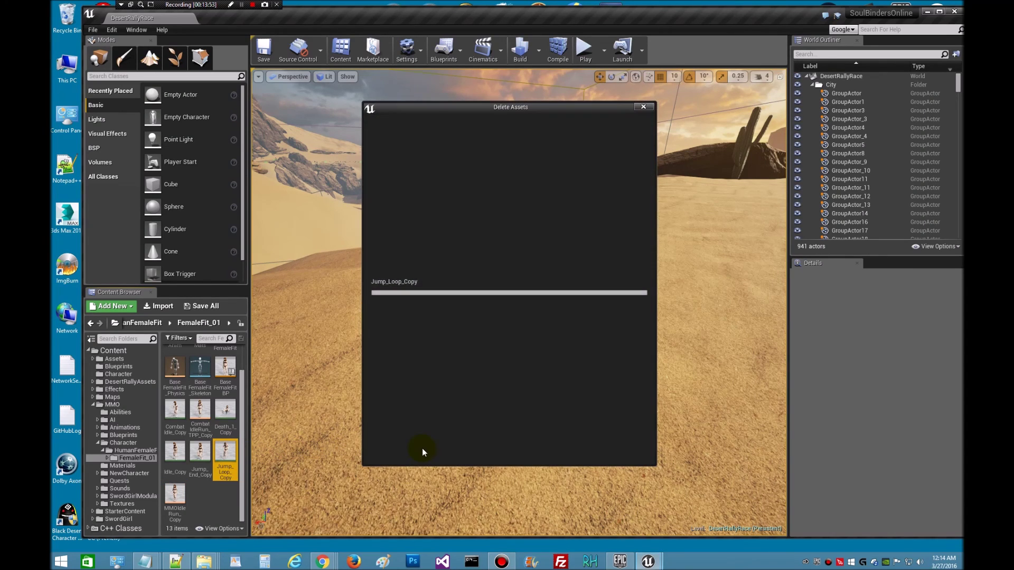
click(422, 447)
click(197, 455)
click(207, 487)
key(Delete)
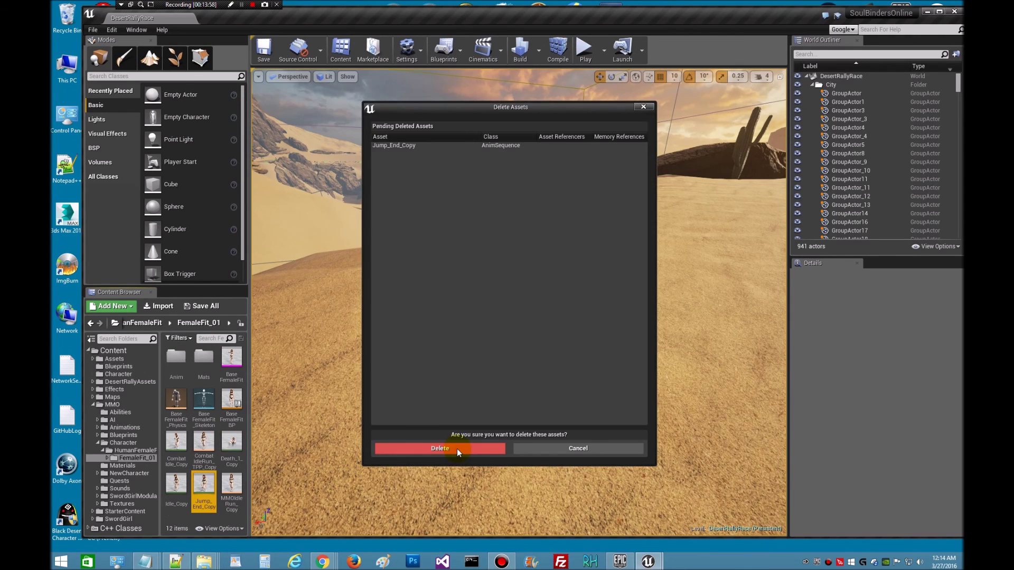
click(457, 448)
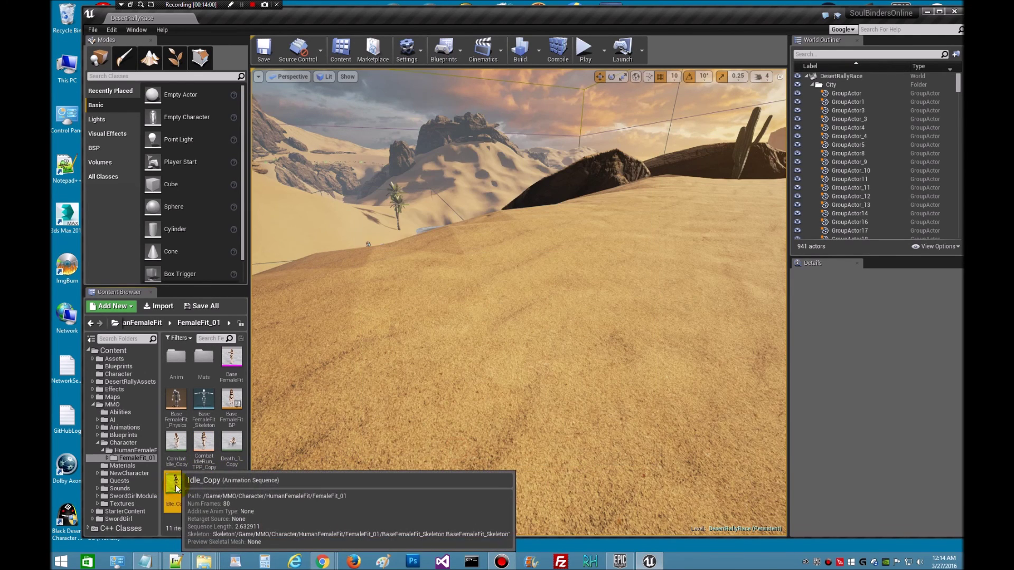
Delete the Idle_Copy, Death_1_Copy and CombatIdle_Copy animations from the FemaleFit_01 folder
click(176, 488)
key(Delete)
click(435, 451)
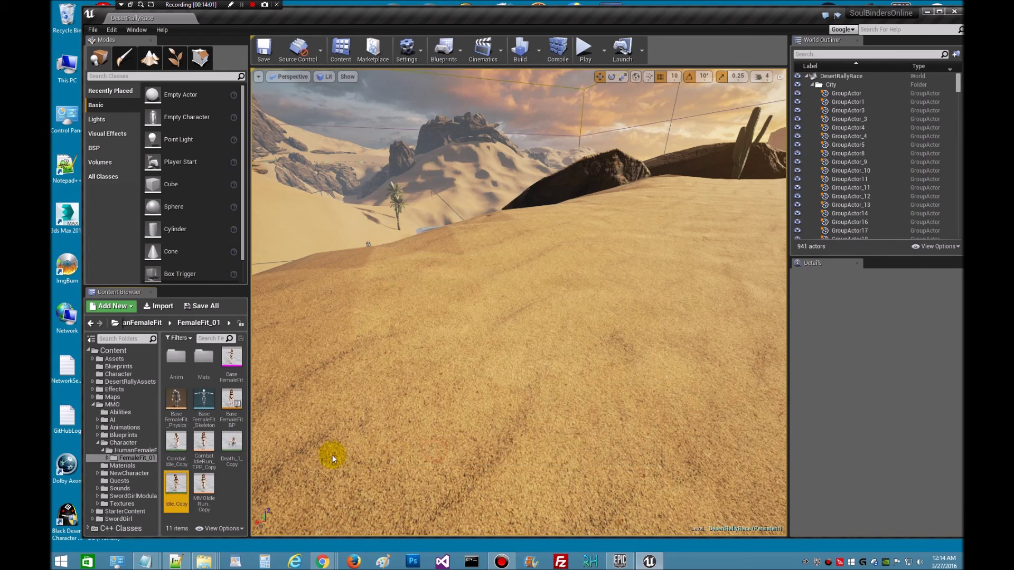
click(235, 448)
key(Delete)
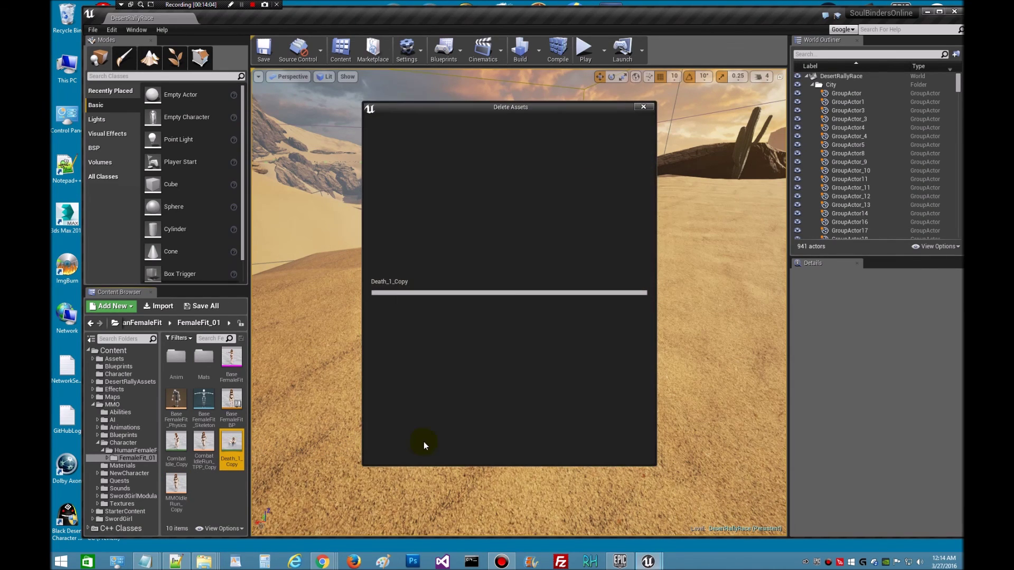
click(428, 447)
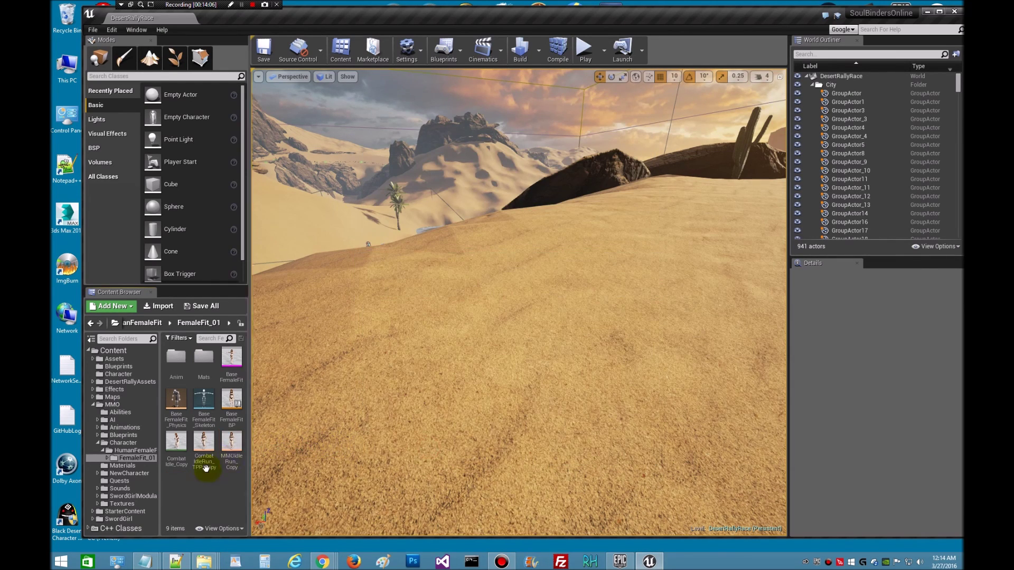
click(176, 443)
key(Delete)
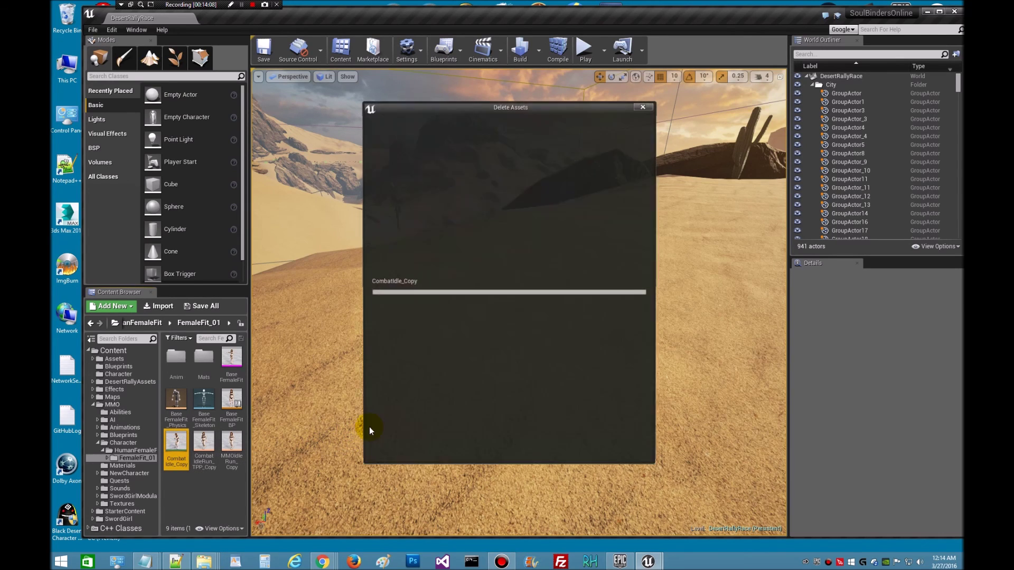
click(448, 447)
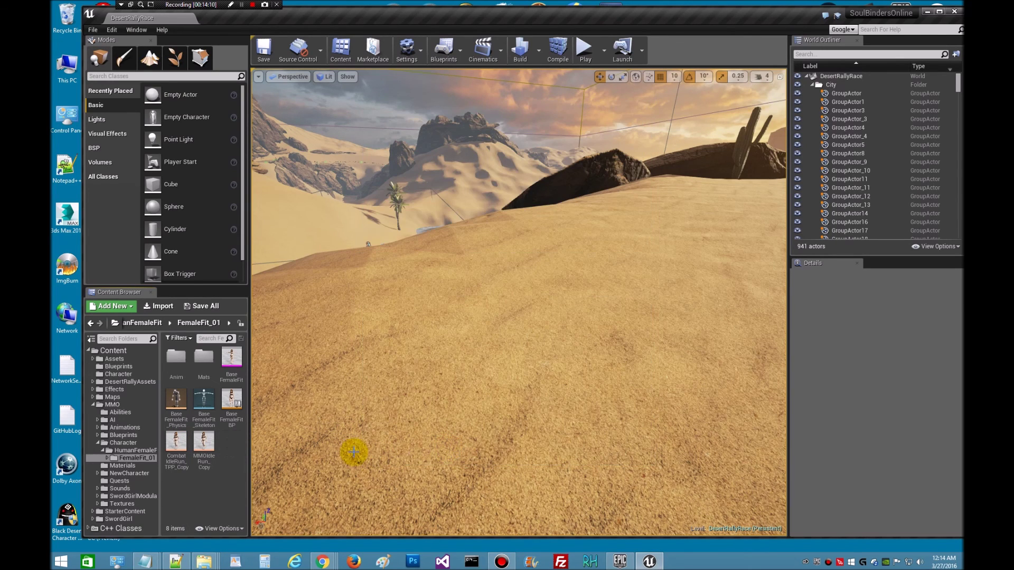